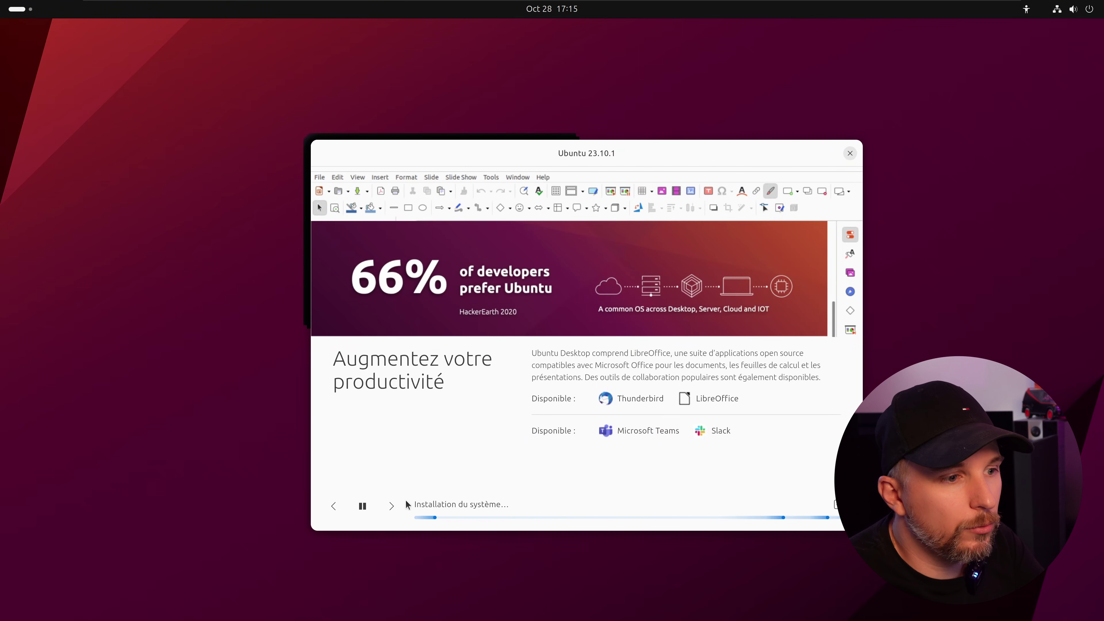
Page forward through the installer's feature slideshow while the system installs
{"action": "left_click", "coordinate": [392, 506]}
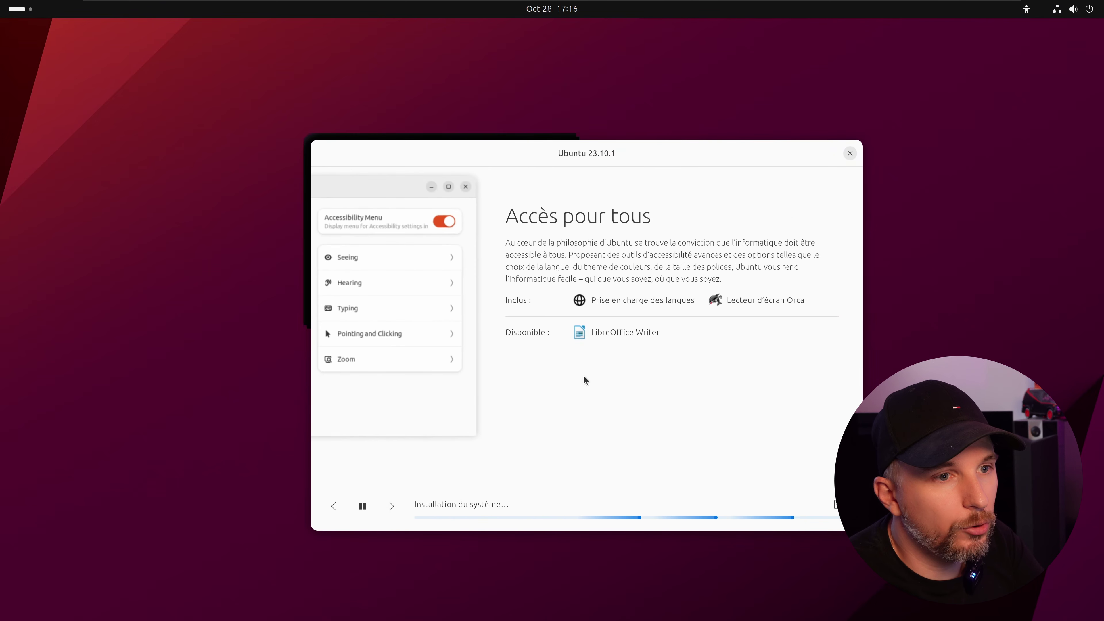
{"action": "left_click", "coordinate": [386, 507]}
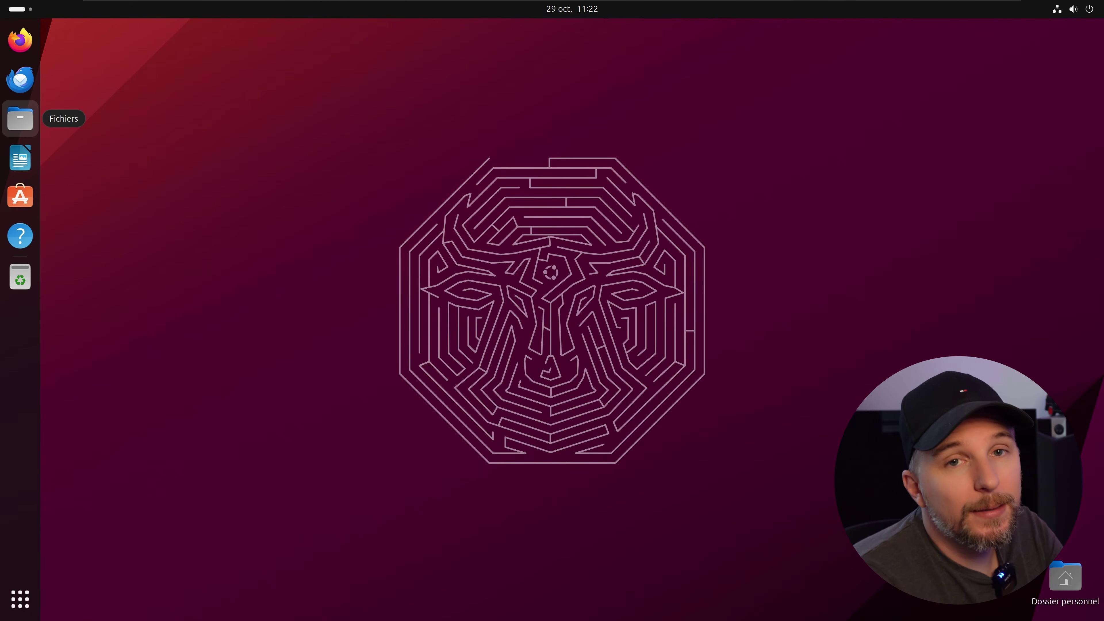
{"action": "key", "text": "Num_Lock"}
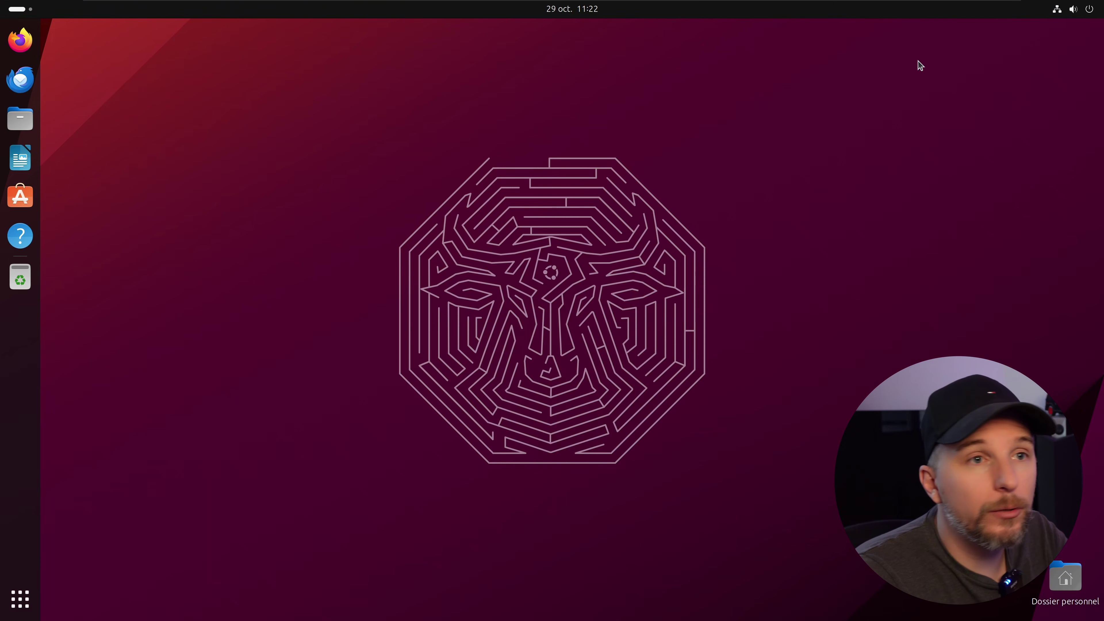
{"action": "key", "text": "Num_Lock"}
{"action": "key", "text": "Num_Lock"}
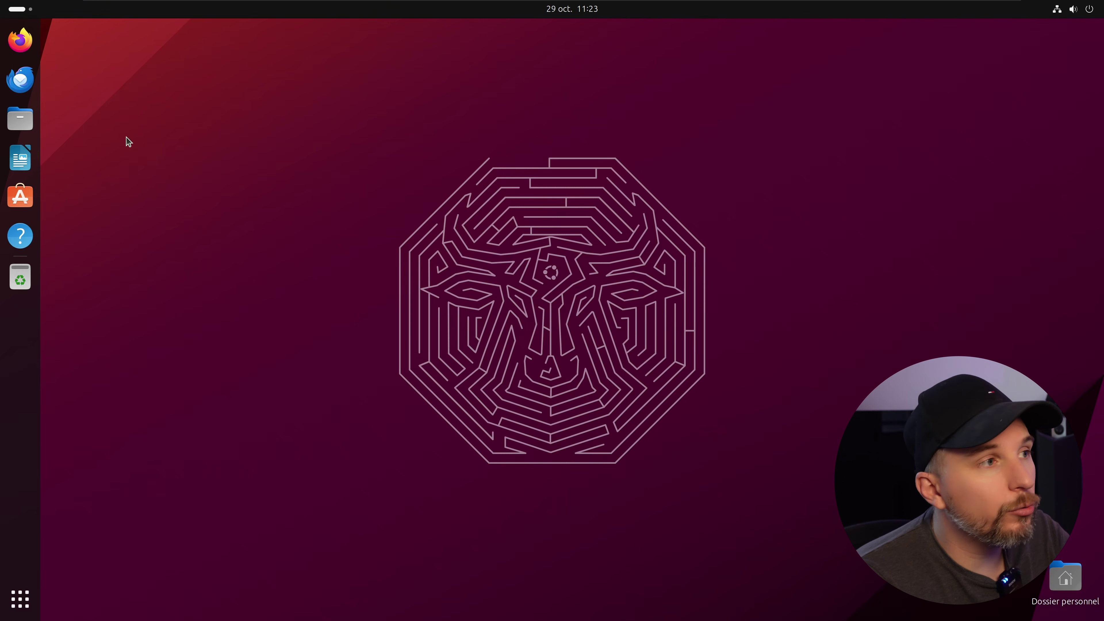
Open the home folder in Files, move the window towards the middle of the desktop and close it
{"action": "left_click", "coordinate": [20, 118]}
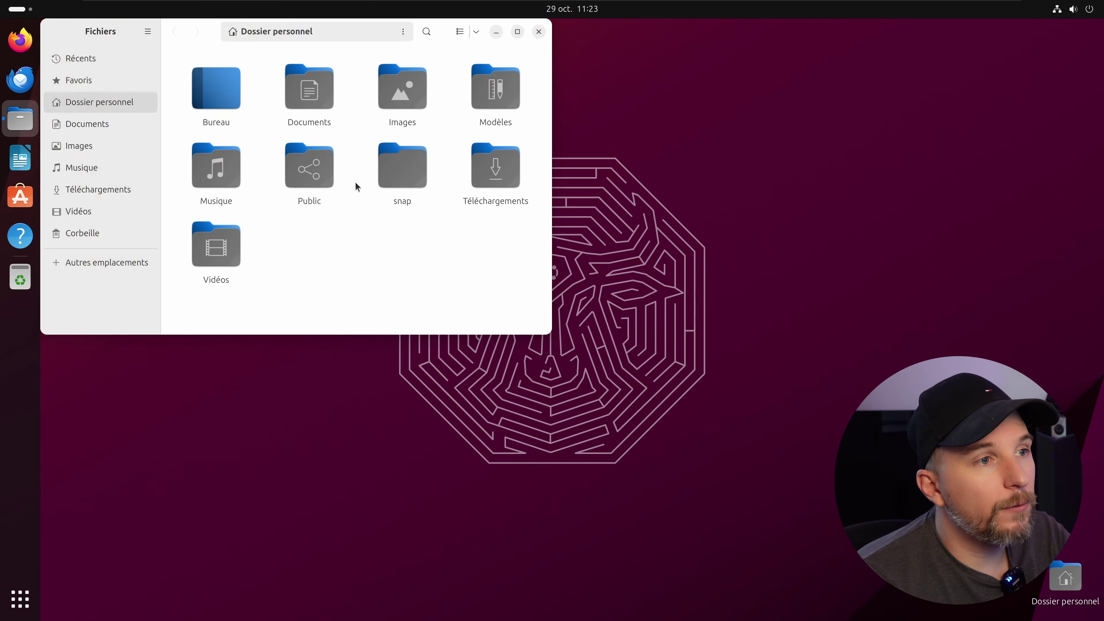
{"action": "left_click_drag", "start_coordinate": [69, 32], "coordinate": [293, 140]}
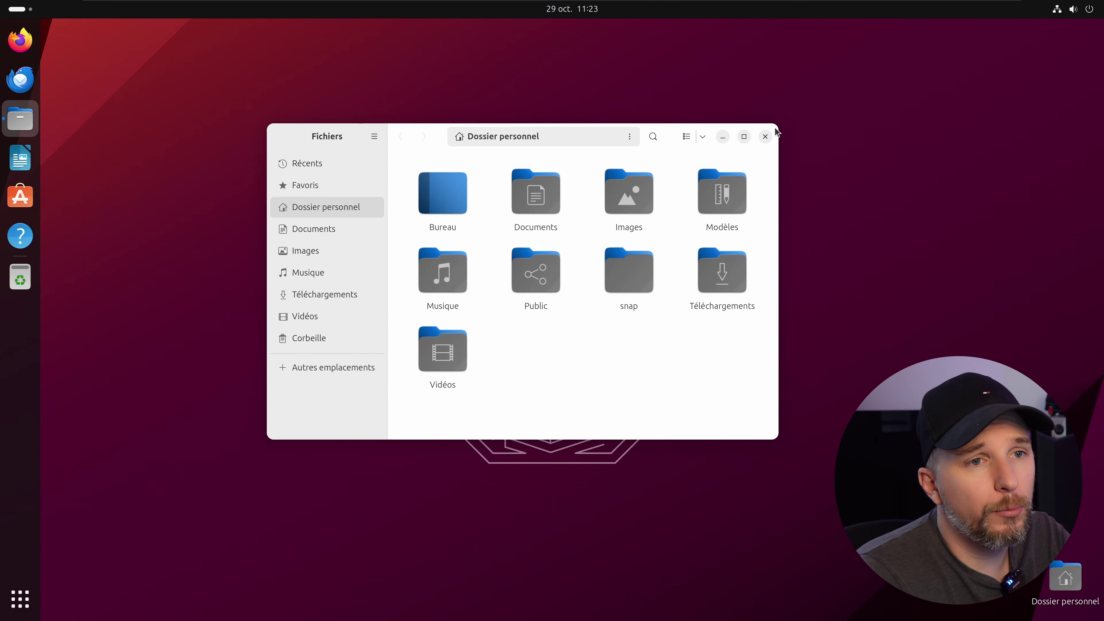
{"action": "left_click", "coordinate": [765, 136]}
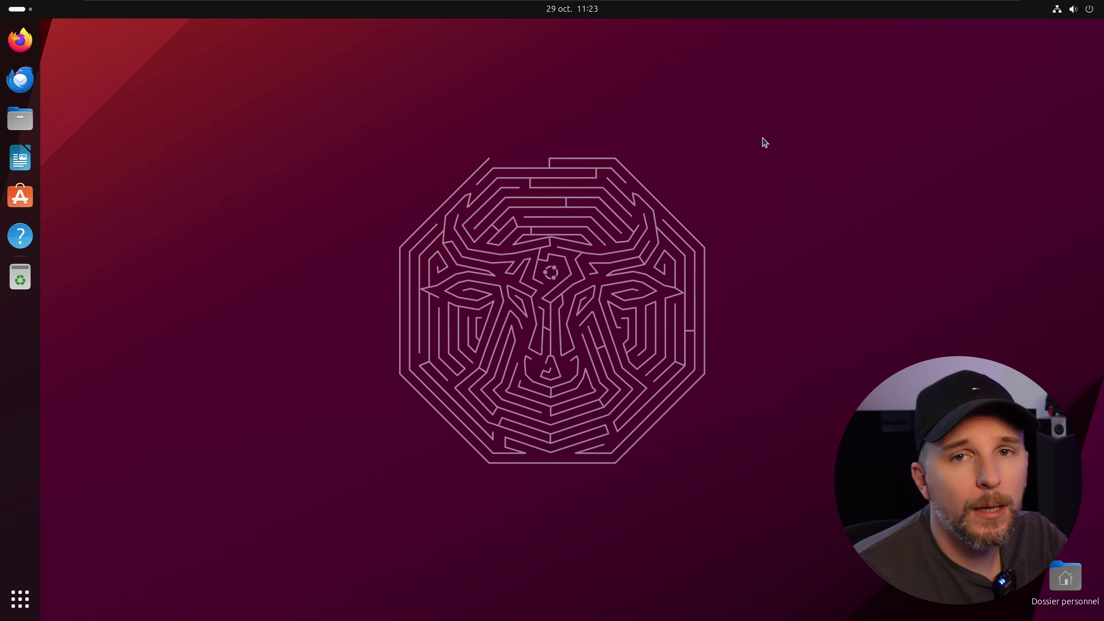
Look at the system quick settings with the volume, network, power and style options, and dismiss them
{"action": "left_click", "coordinate": [1072, 8]}
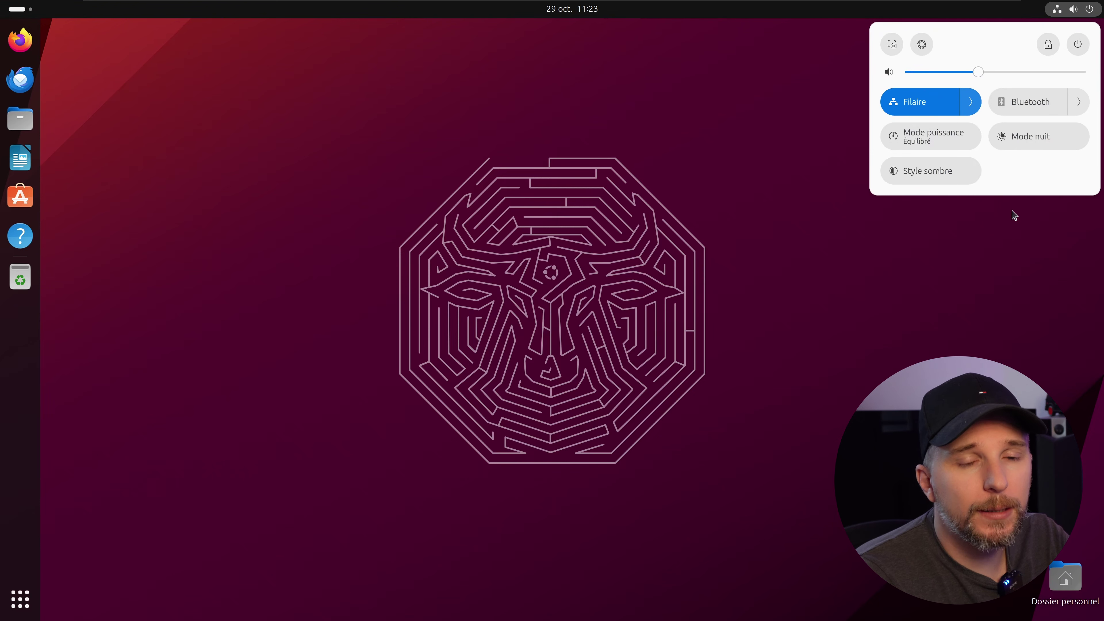
{"action": "left_click", "coordinate": [904, 297]}
{"action": "left_click", "coordinate": [1082, 4]}
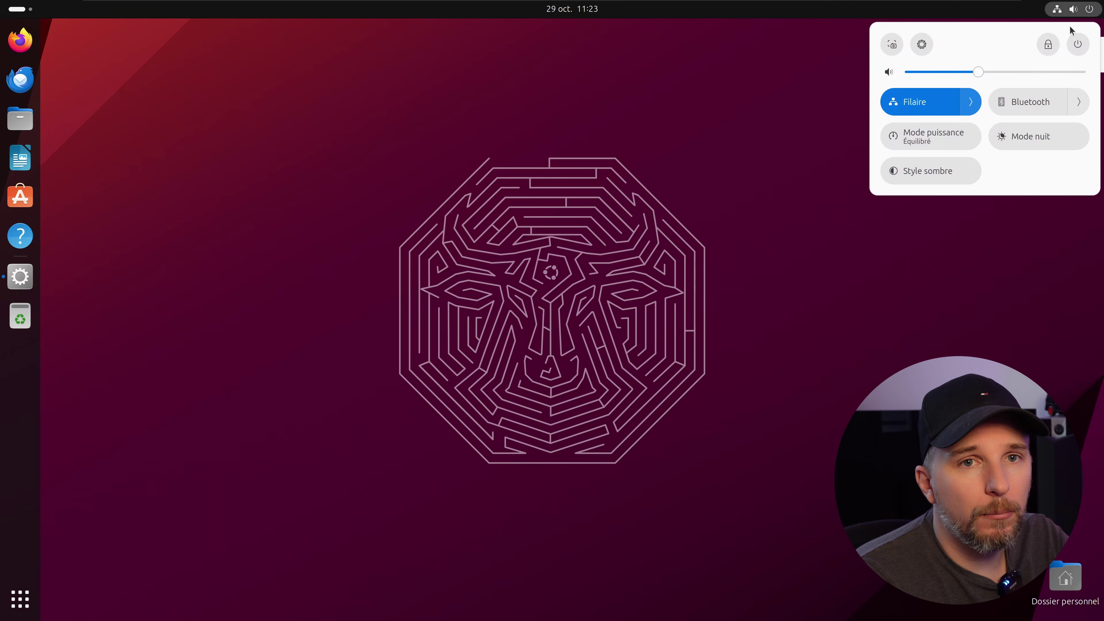
{"action": "left_click", "coordinate": [594, 216]}
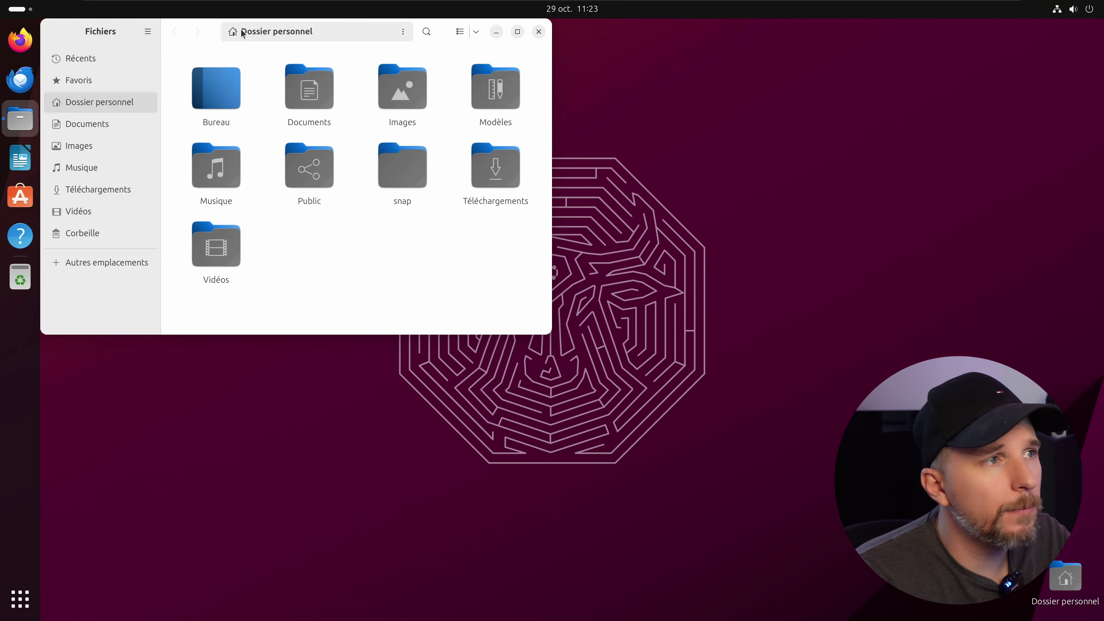
Move the Files window towards the middle of the desktop and show the home folder as a list
{"action": "left_click_drag", "start_coordinate": [127, 31], "coordinate": [394, 109]}
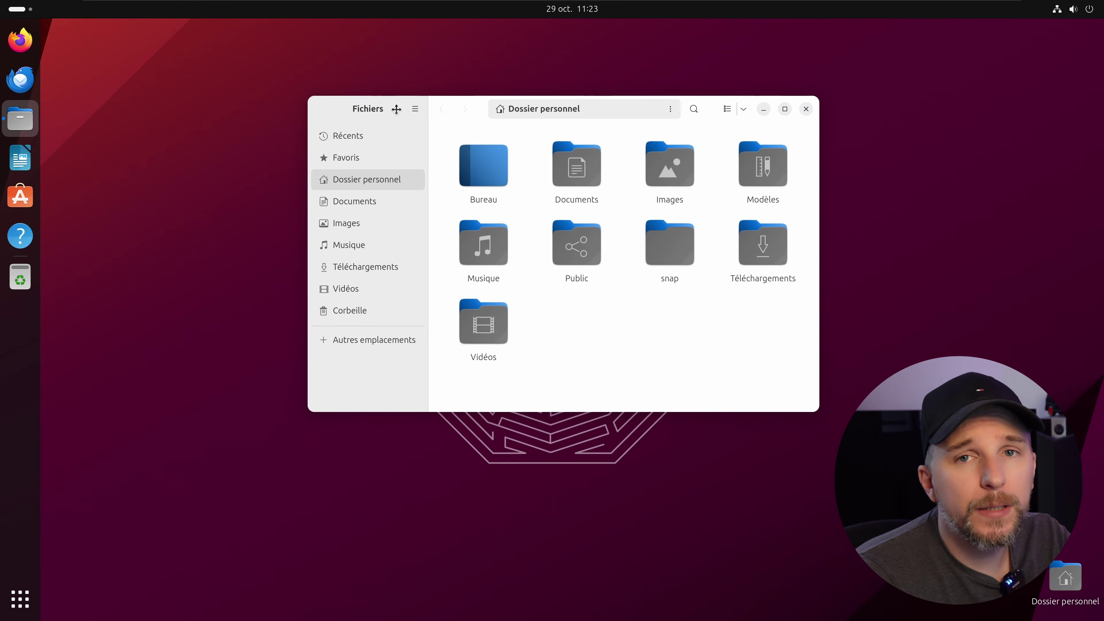
{"action": "left_click", "coordinate": [743, 109]}
{"action": "left_click", "coordinate": [727, 109]}
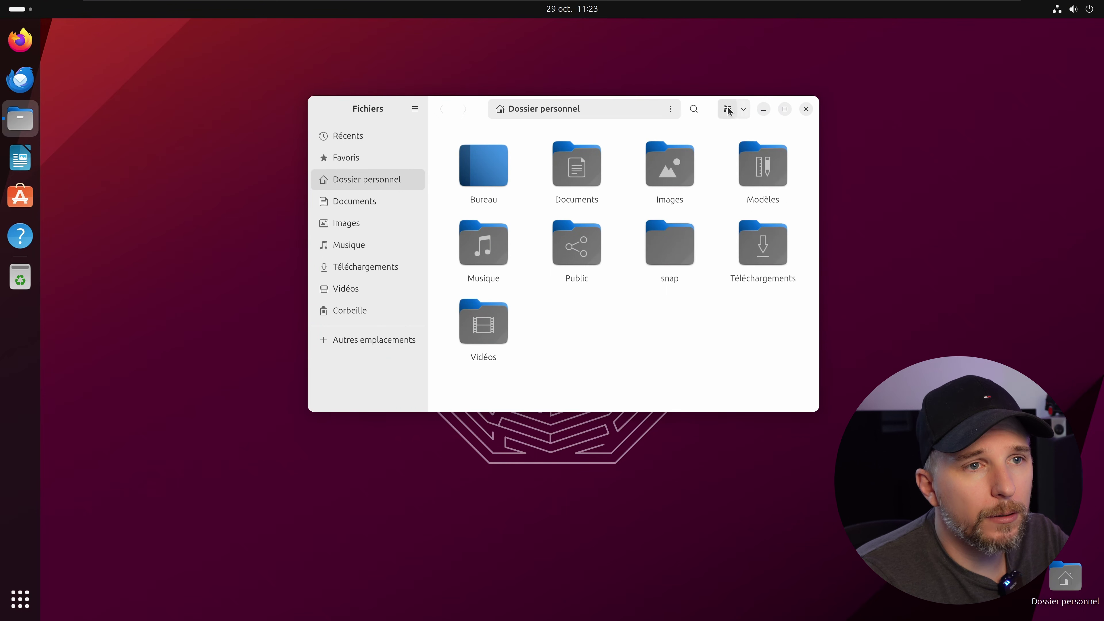
{"action": "left_click", "coordinate": [727, 108]}
Try toggling the Propriétaire column in the list view's visible columns settings and close them
{"action": "left_click", "coordinate": [743, 110]}
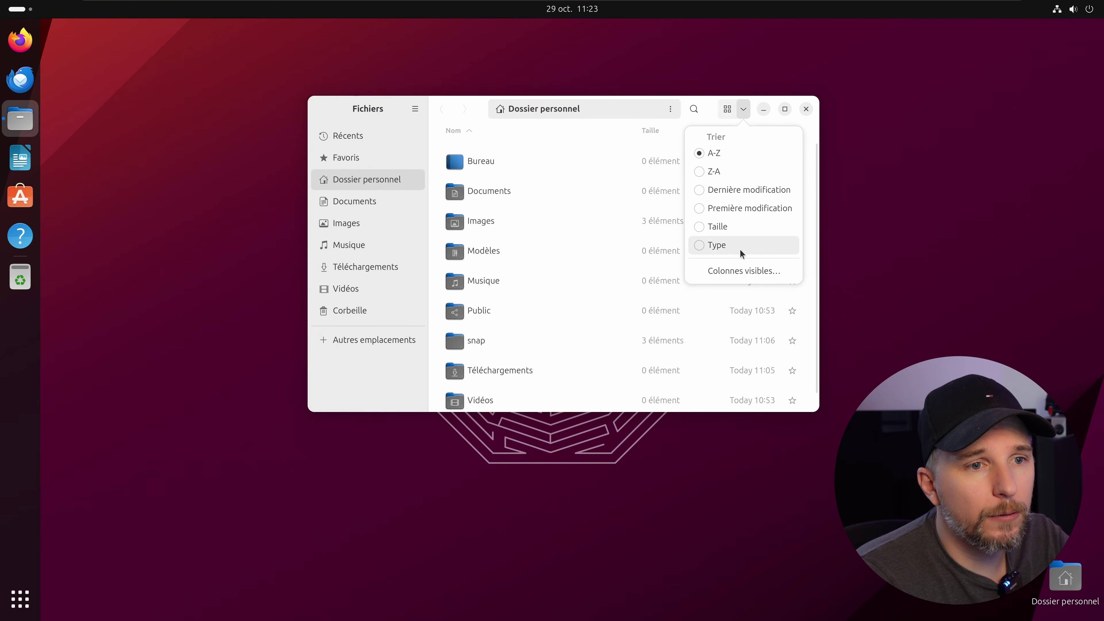
{"action": "left_click", "coordinate": [740, 269]}
{"action": "scroll", "coordinate": [579, 223], "scroll_direction": "down", "scroll_amount": 3}
{"action": "scroll", "coordinate": [588, 223], "scroll_direction": "up", "scroll_amount": 2}
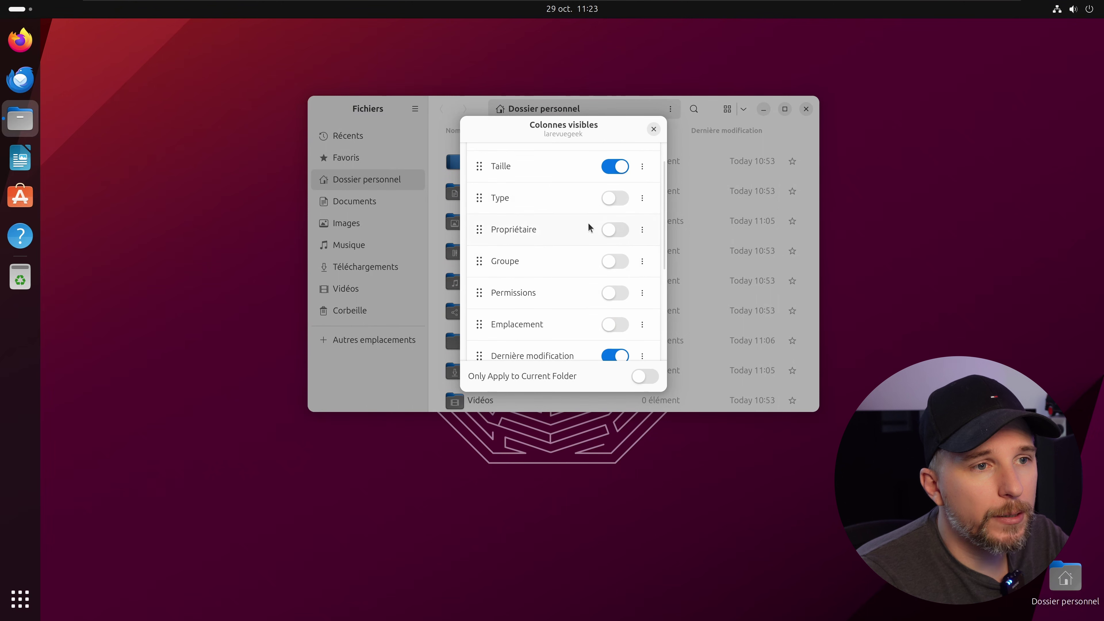
{"action": "left_click", "coordinate": [613, 199]}
{"action": "left_click", "coordinate": [615, 230]}
{"action": "left_click", "coordinate": [617, 230]}
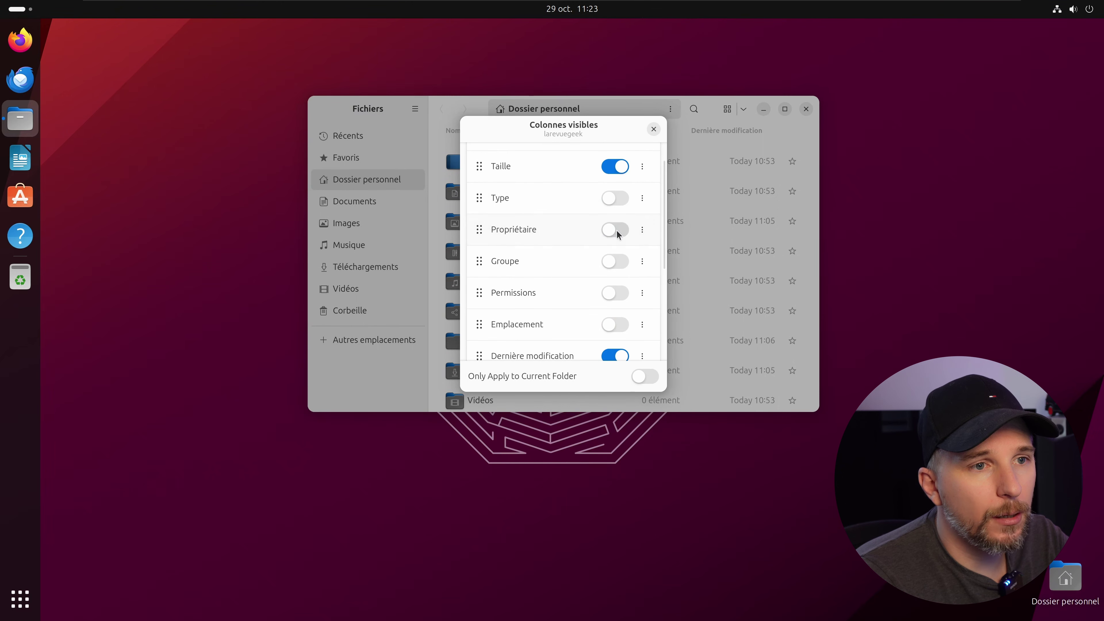
{"action": "left_click", "coordinate": [616, 230]}
{"action": "left_click", "coordinate": [611, 231]}
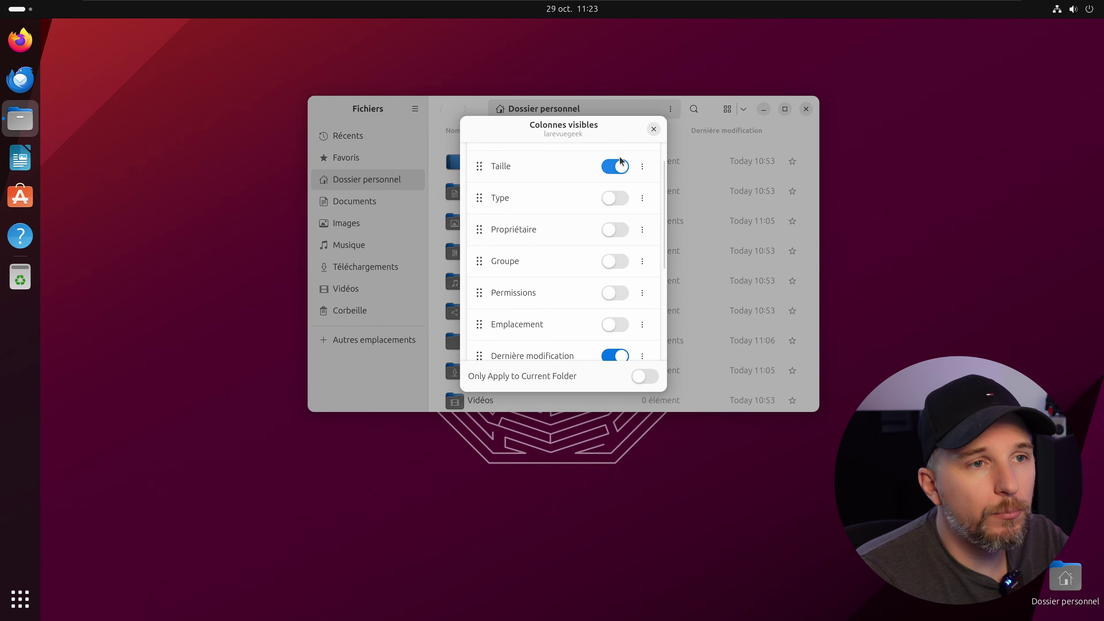
{"action": "left_click", "coordinate": [653, 129]}
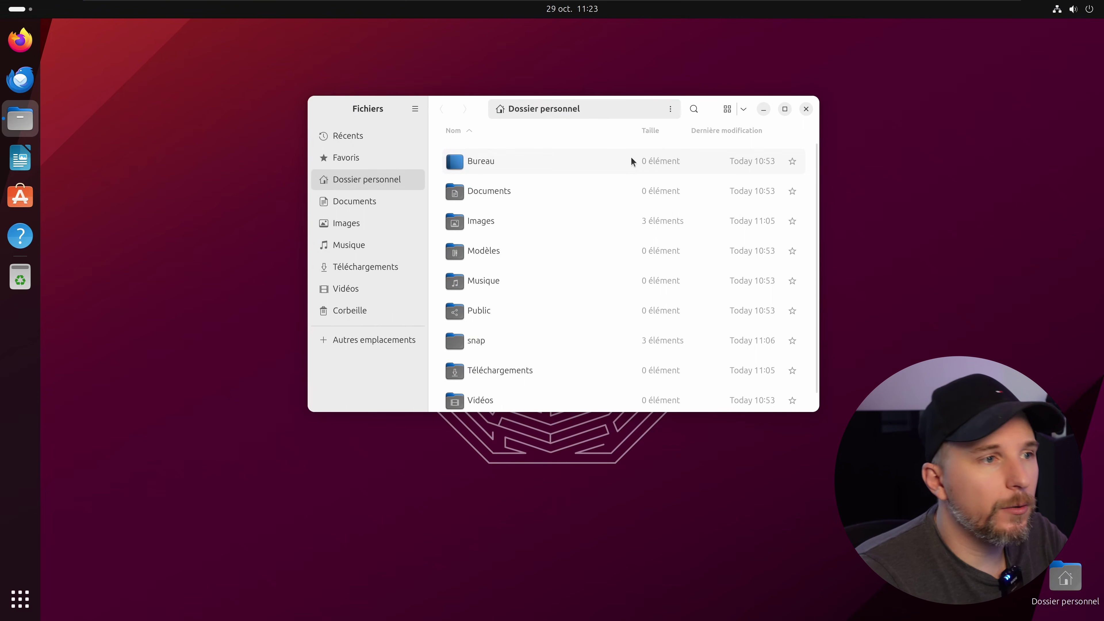
Open peinture-lac-montagne-montagne-arriere-plan.jpg from the Images folder and reduce the viewer from its maximized size
{"action": "left_click", "coordinate": [368, 225]}
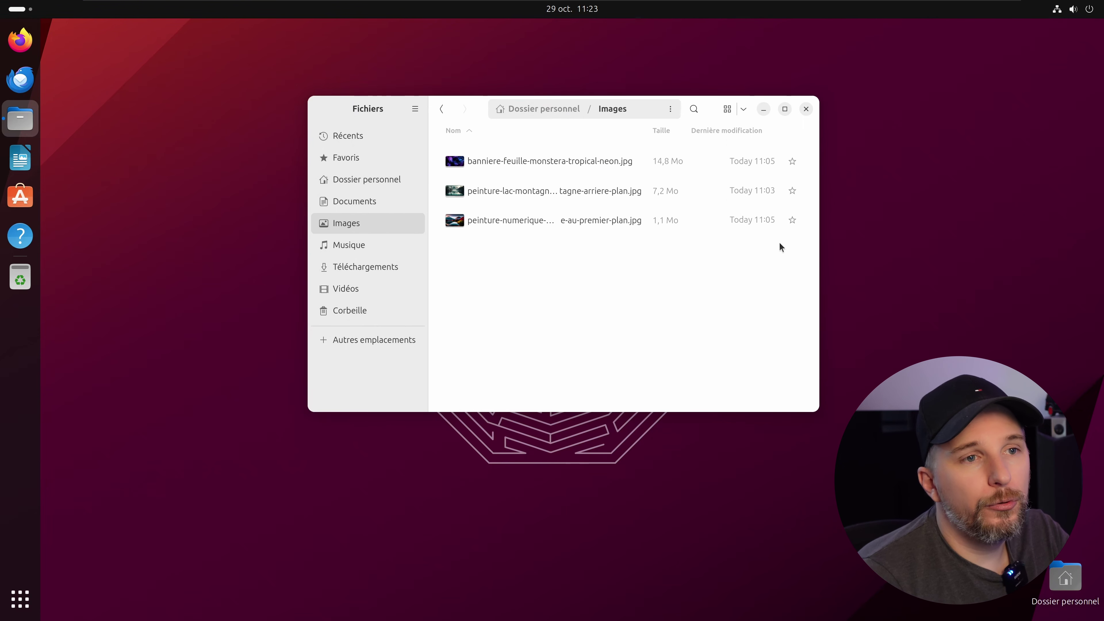
{"action": "double_click", "coordinate": [577, 191]}
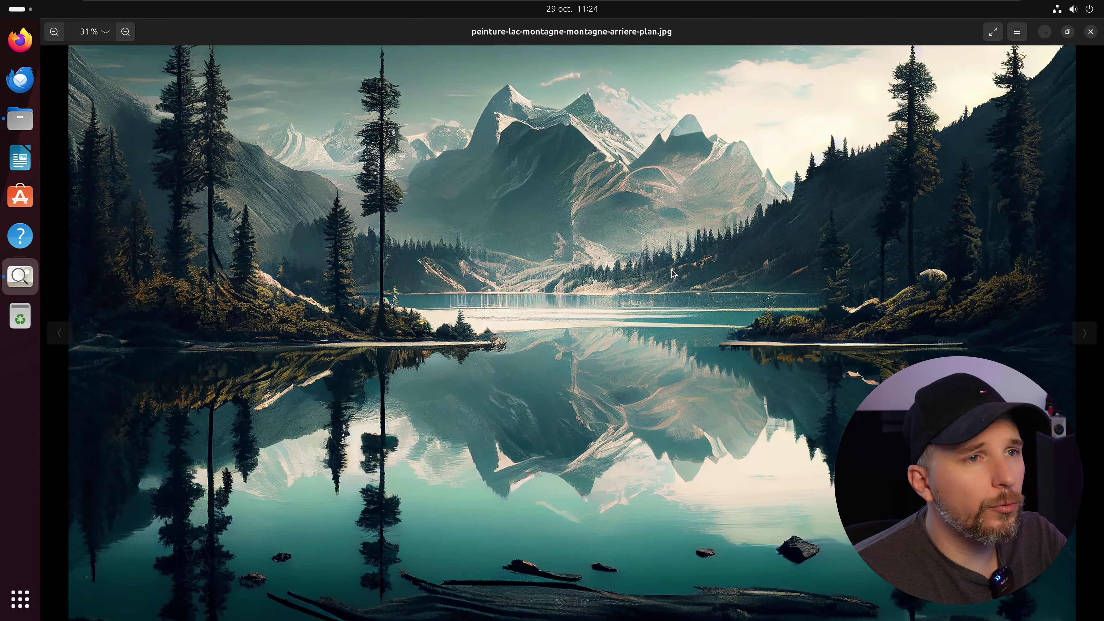
{"action": "left_click", "coordinate": [1067, 32]}
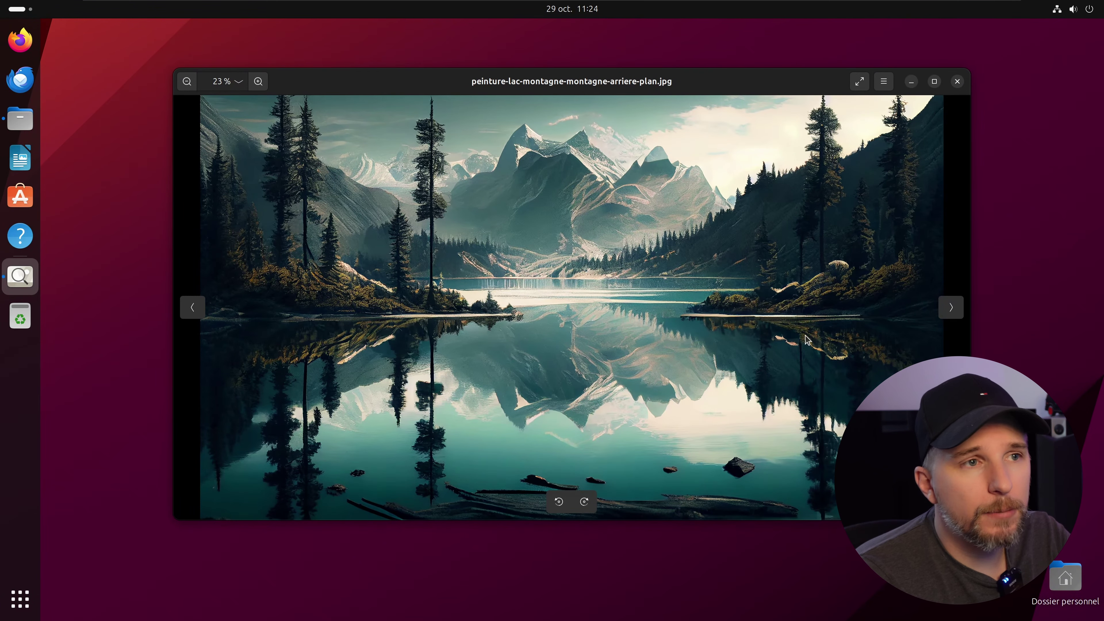
Browse from the lake picture to the neighbouring images in the viewer and return to it
{"action": "left_click", "coordinate": [950, 307]}
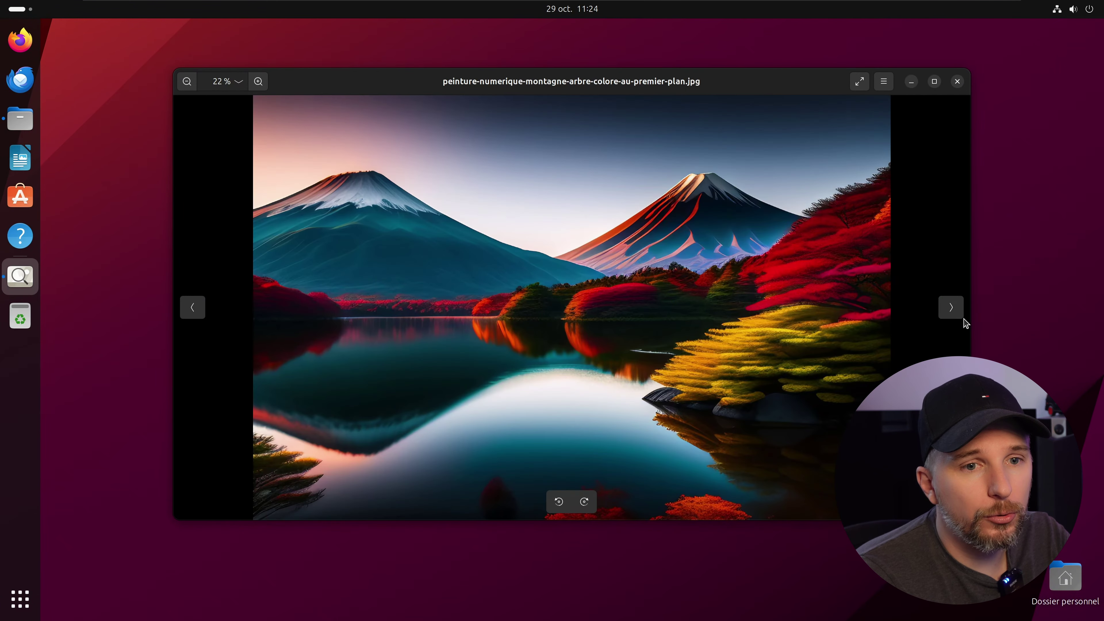
{"action": "left_click", "coordinate": [952, 308]}
{"action": "left_click", "coordinate": [198, 313]}
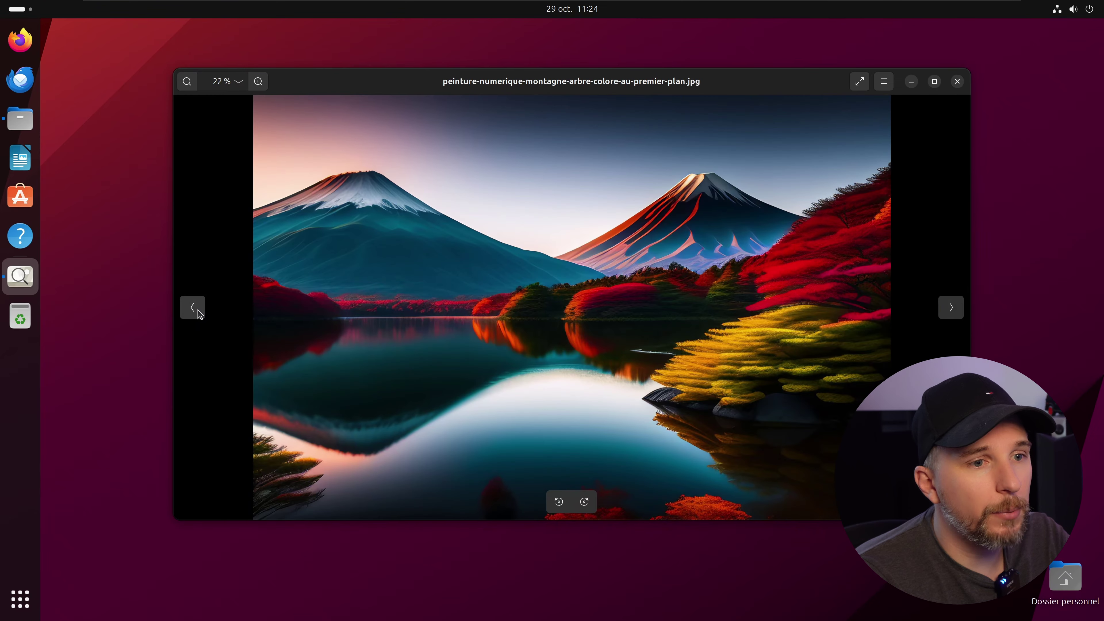
{"action": "left_click", "coordinate": [199, 313]}
Try rotating the lake picture clockwise and turn it back to its original orientation
{"action": "left_click", "coordinate": [584, 501]}
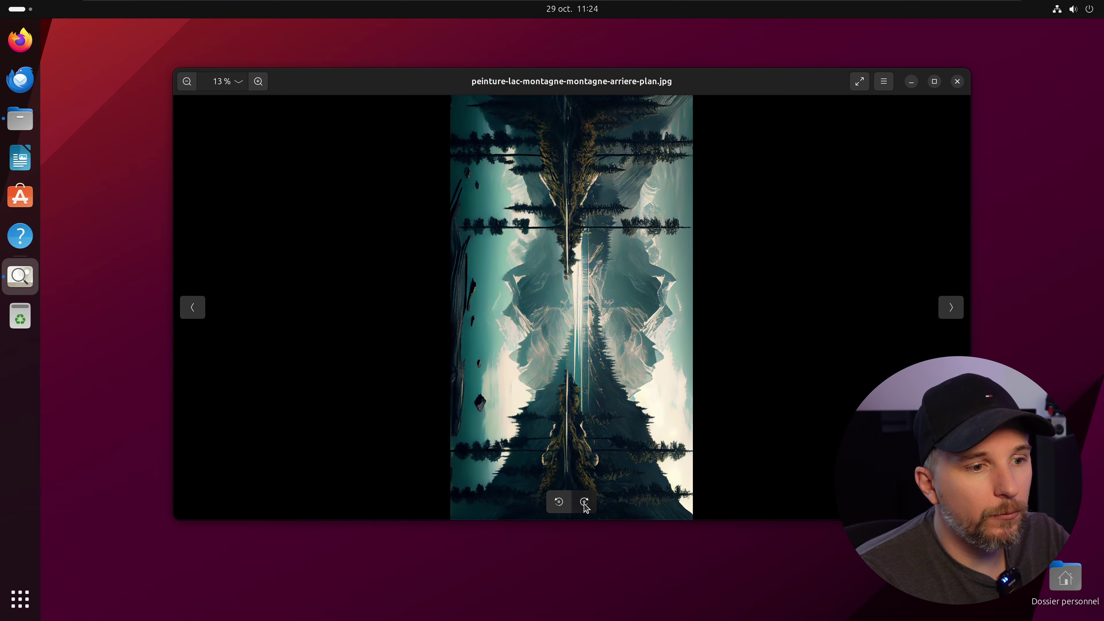
{"action": "left_click", "coordinate": [584, 501]}
{"action": "left_click", "coordinate": [559, 502]}
{"action": "left_click", "coordinate": [559, 501]}
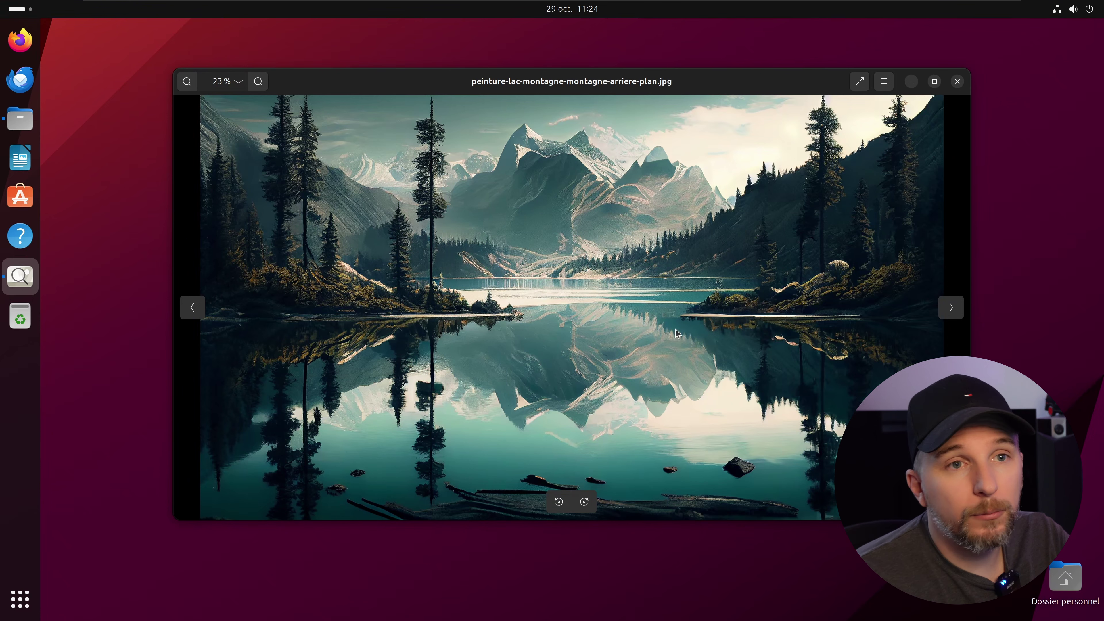
Look over the image viewer's options and close the lake picture without saving the changes
{"action": "left_click", "coordinate": [883, 82]}
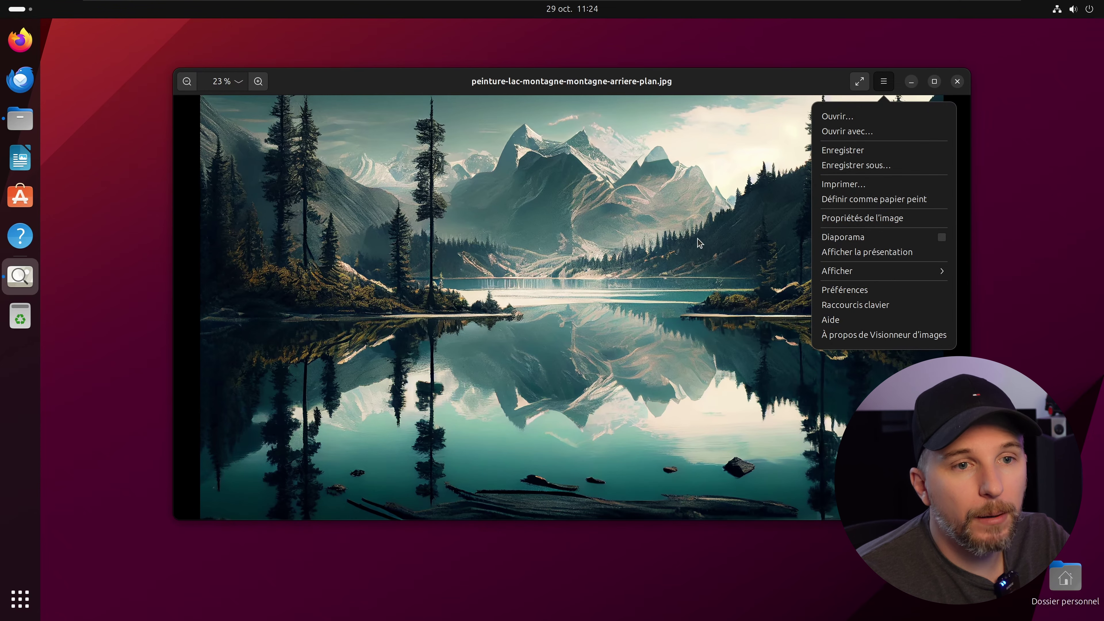
{"action": "left_click", "coordinate": [698, 239]}
{"action": "left_click", "coordinate": [957, 81]}
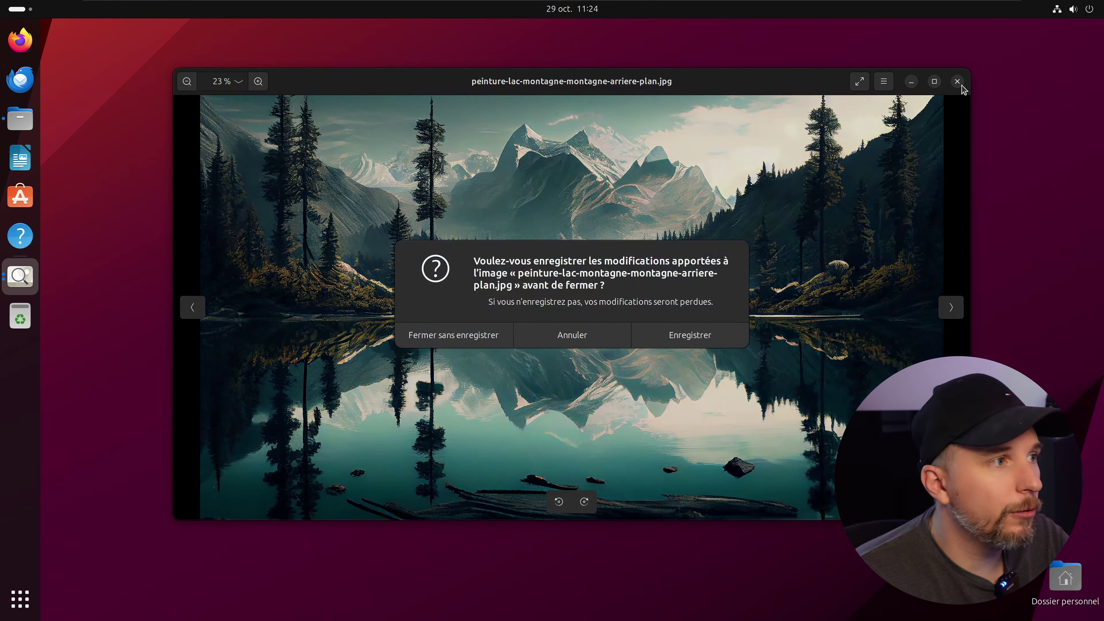
{"action": "left_click", "coordinate": [451, 331]}
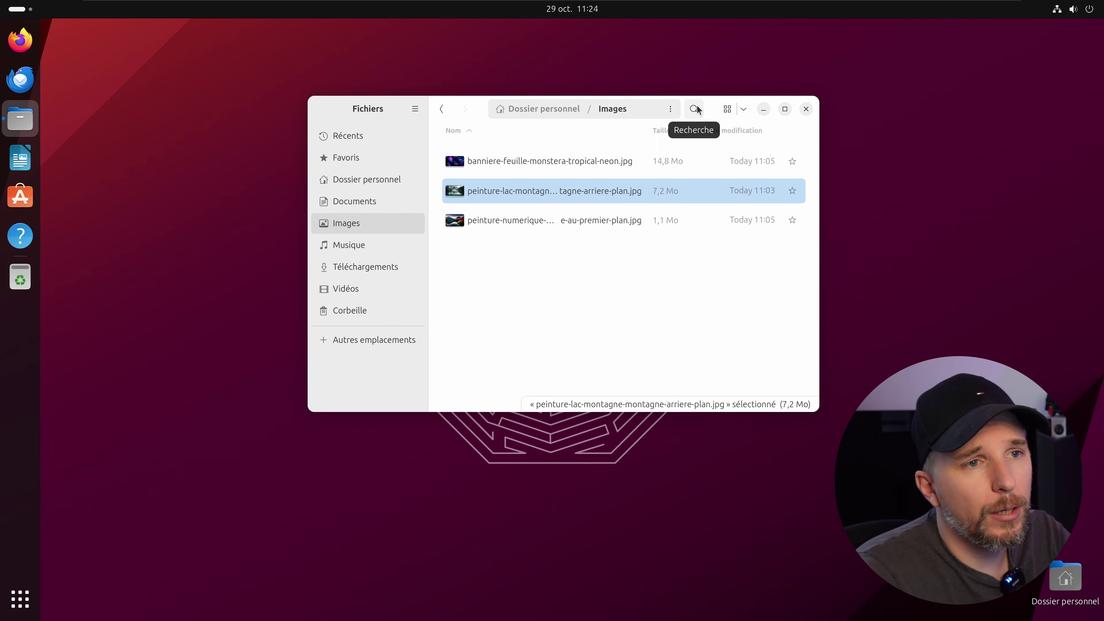
{"action": "left_click", "coordinate": [633, 323]}
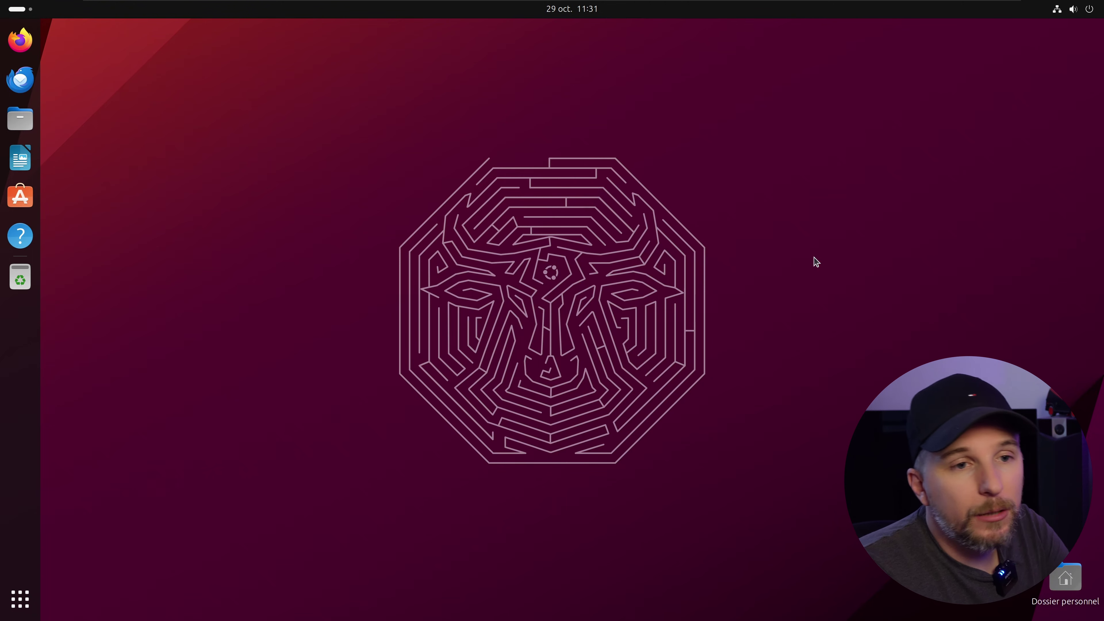
Open the desktop's appearance settings and set the purple bull outline as the wallpaper
{"action": "right_click", "coordinate": [775, 221]}
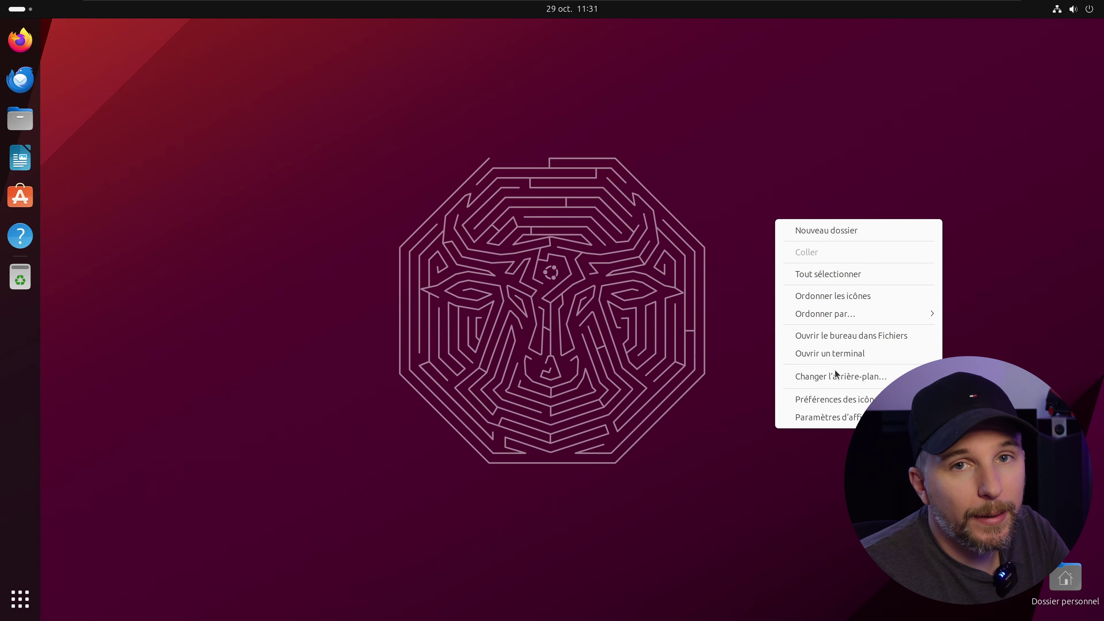
{"action": "left_click", "coordinate": [811, 380]}
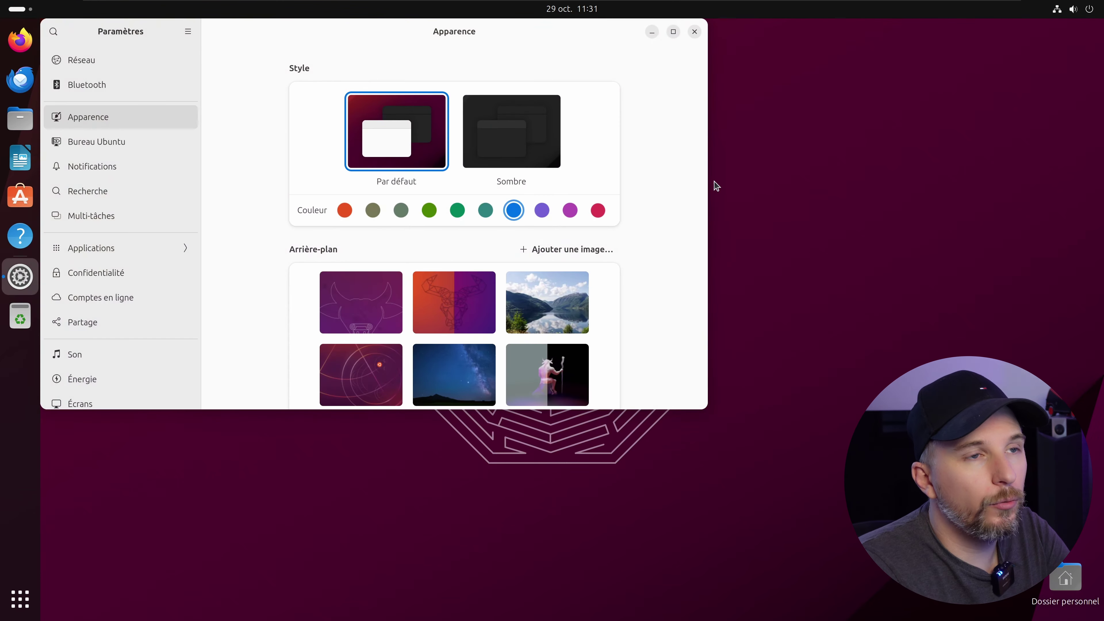
{"action": "left_click_drag", "start_coordinate": [360, 45], "coordinate": [373, 72]}
{"action": "left_click", "coordinate": [428, 344]}
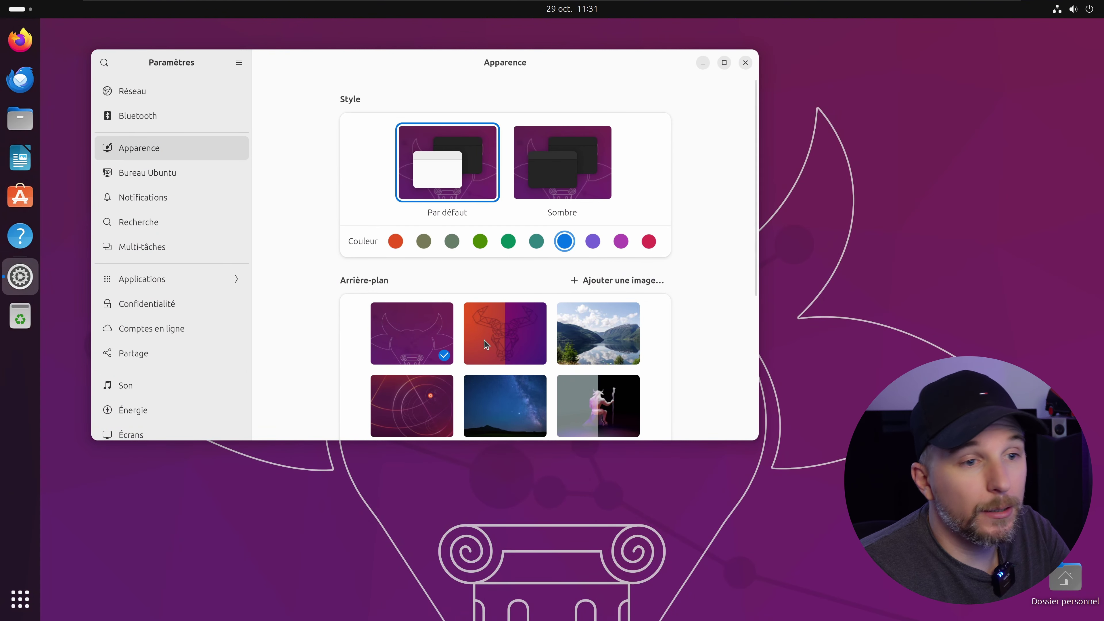
Try other wallpapers, including the mountain lake photo, and go back to the purple bull outline
{"action": "left_click", "coordinate": [497, 332]}
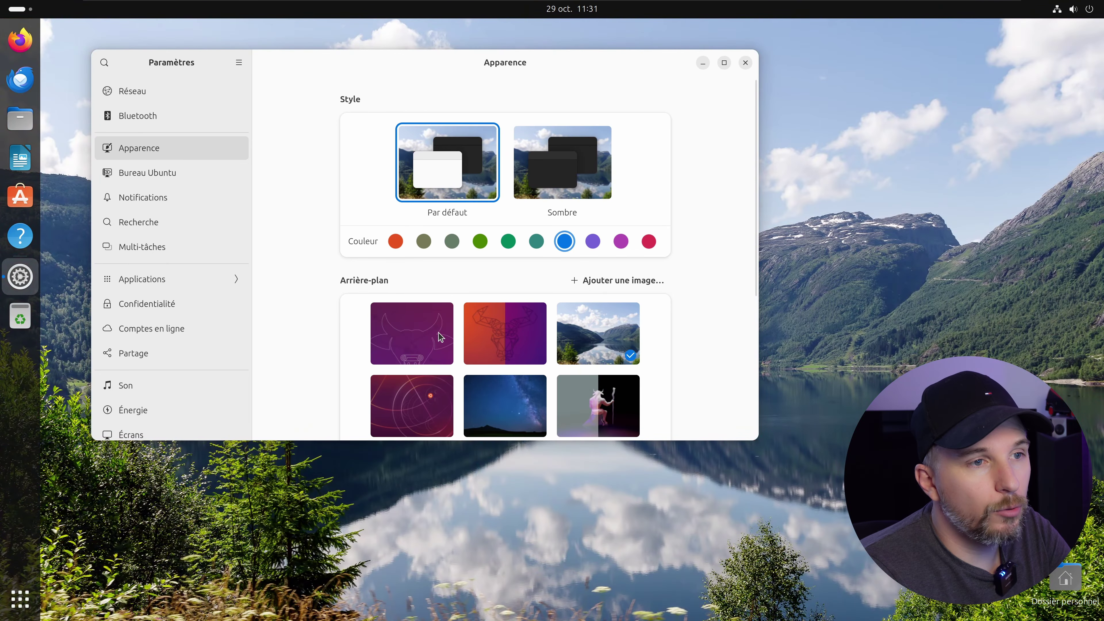
{"action": "left_click", "coordinate": [439, 333]}
{"action": "scroll", "coordinate": [480, 347], "scroll_direction": "down", "scroll_amount": 1}
{"action": "scroll", "coordinate": [479, 348], "scroll_direction": "up", "scroll_amount": 1}
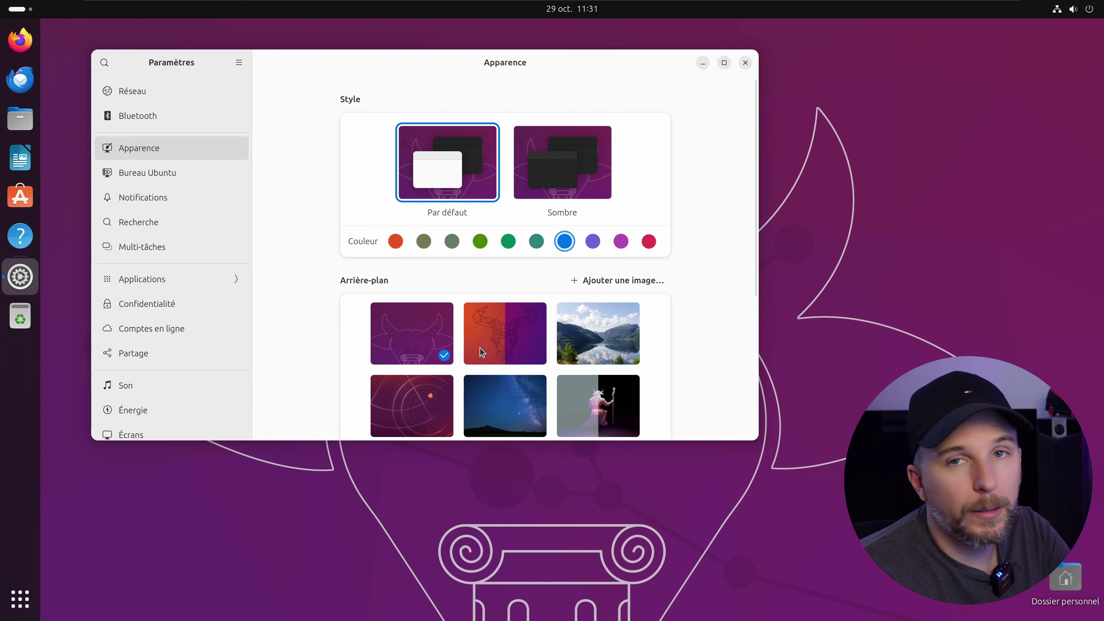
Shrink the appearance settings window to a narrow single-column width and move it to the desktop's upper-left corner
{"action": "mouse_move", "coordinate": [393, 78]}
{"action": "left_mouse_down"}
{"action": "mouse_move", "coordinate": [455, 300]}
{"action": "mouse_move", "coordinate": [408, 83]}
{"action": "left_mouse_up"}
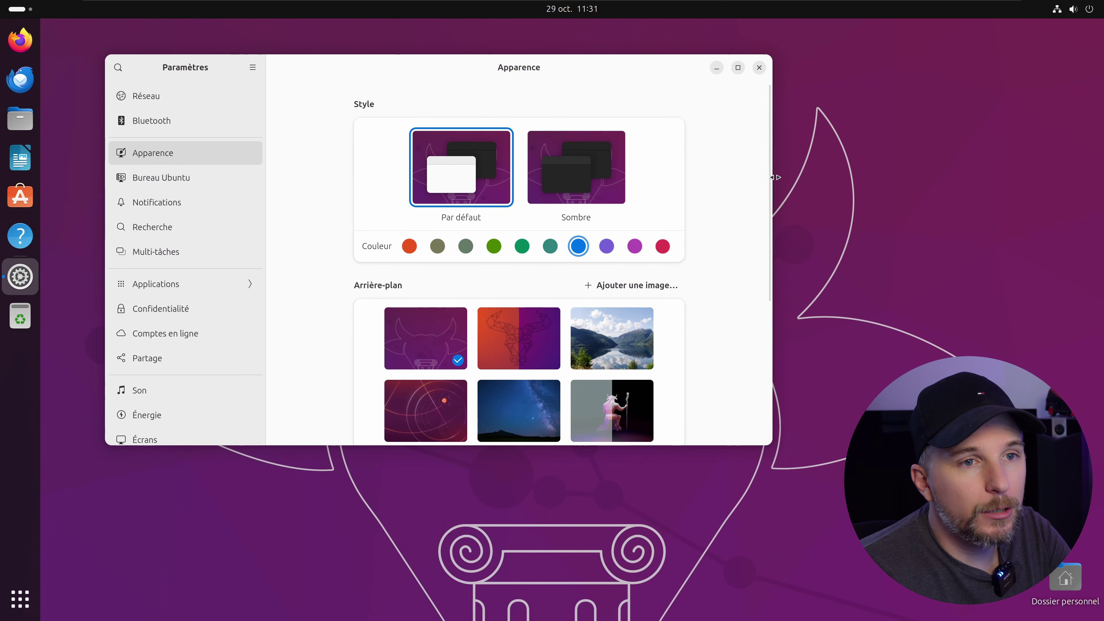
{"action": "left_click_drag", "start_coordinate": [772, 186], "coordinate": [387, 176]}
{"action": "left_click_drag", "start_coordinate": [181, 70], "coordinate": [115, 43]}
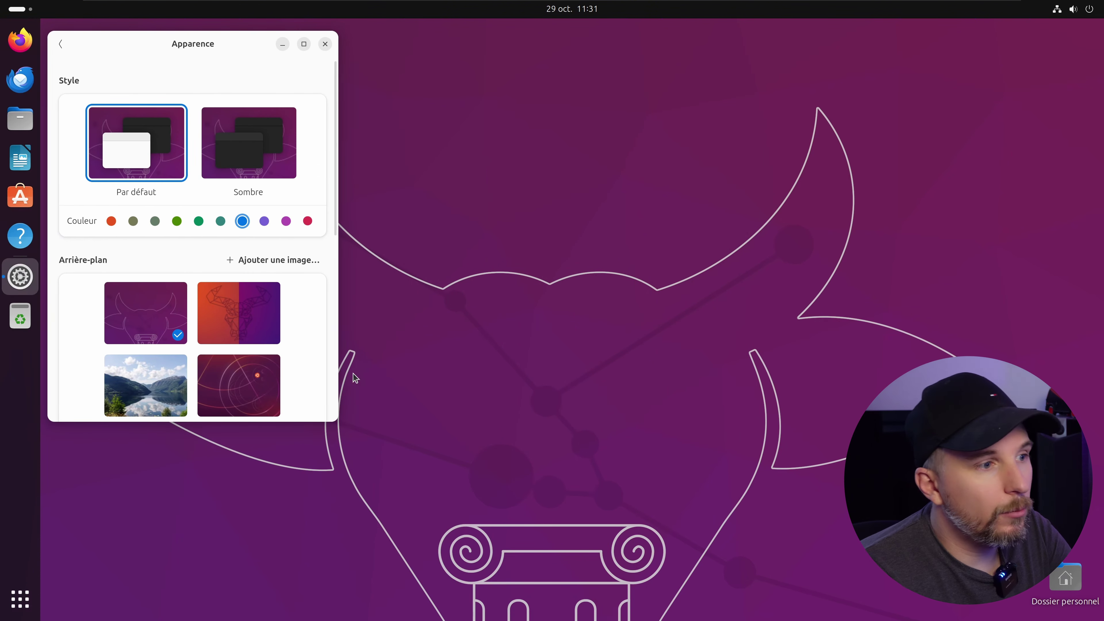
Try the orange-and-purple geometric bull, mountain lake and Ubuntu logo circles wallpapers
{"action": "left_click", "coordinate": [271, 335]}
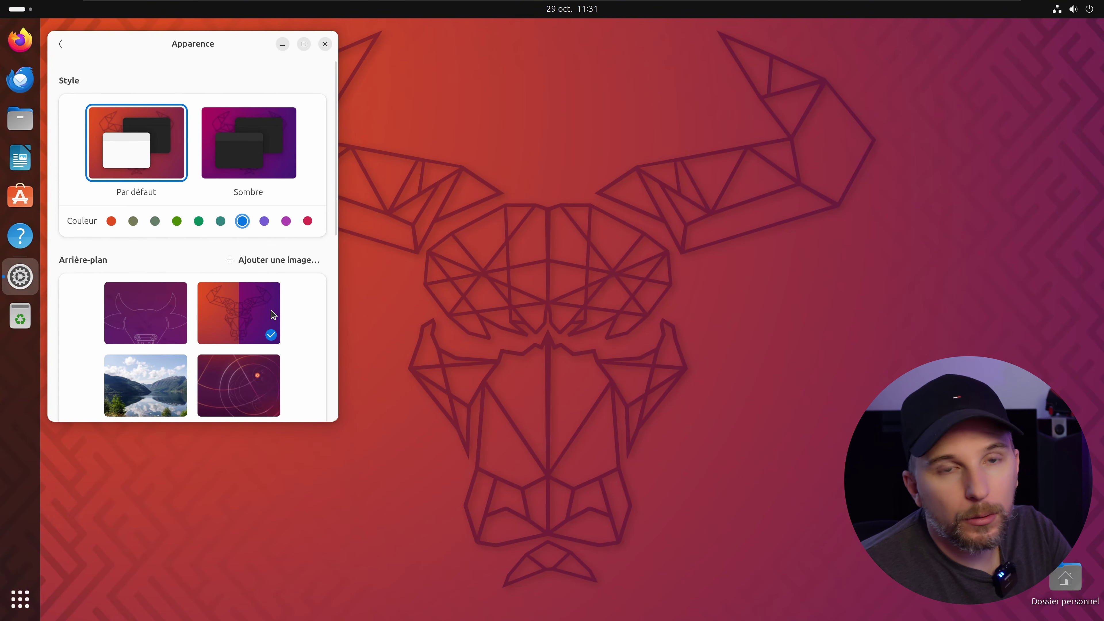
{"action": "scroll", "coordinate": [288, 311], "scroll_direction": "down", "scroll_amount": 5}
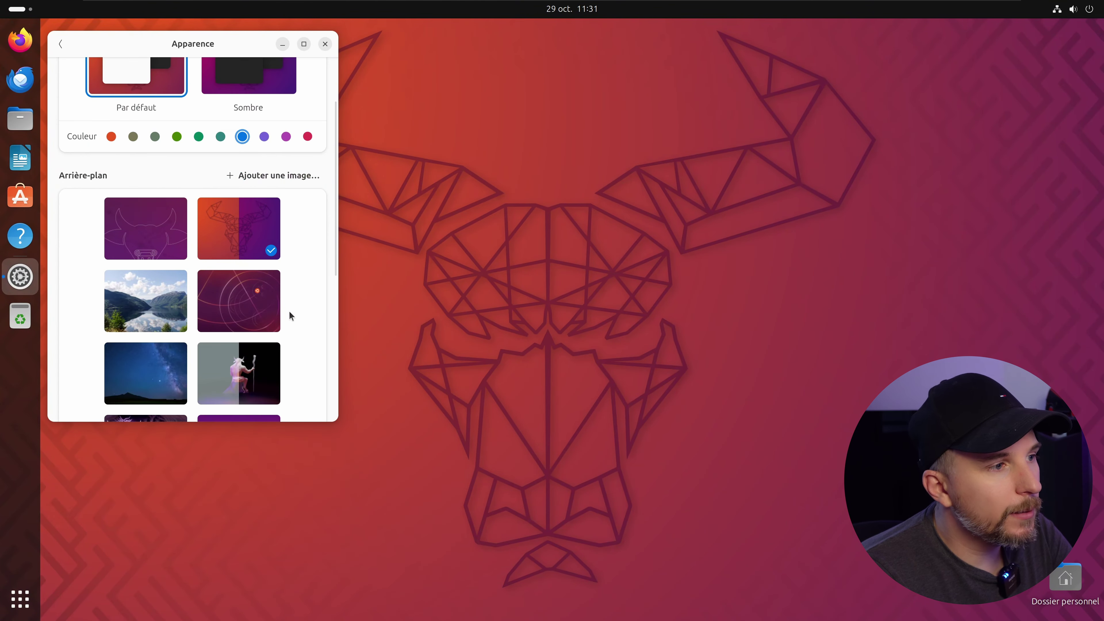
{"action": "left_click", "coordinate": [163, 224]}
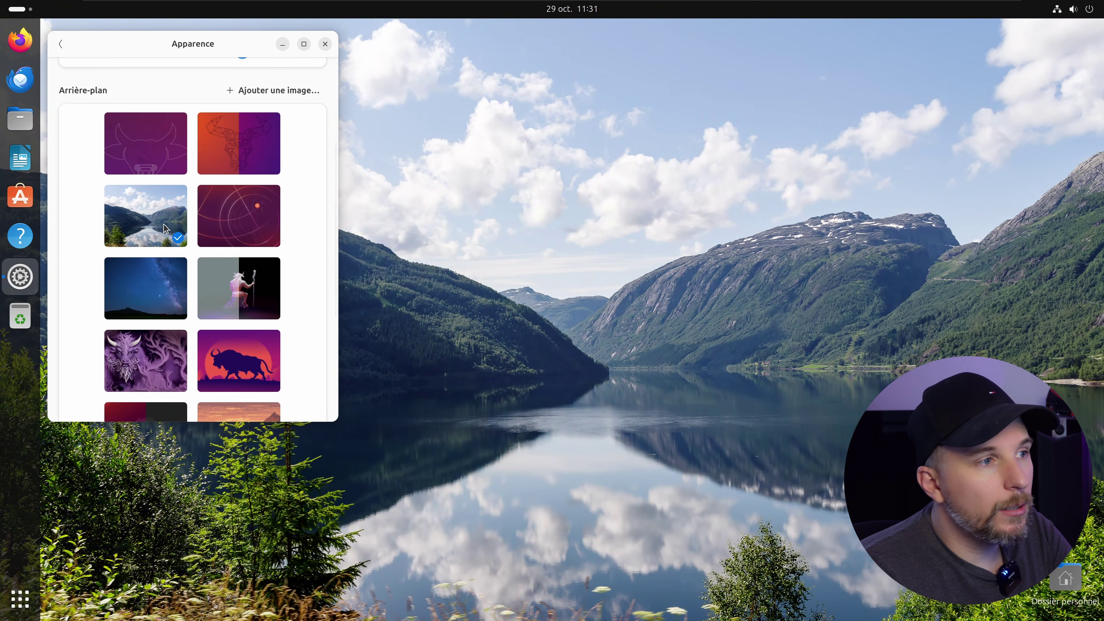
{"action": "left_click", "coordinate": [238, 221]}
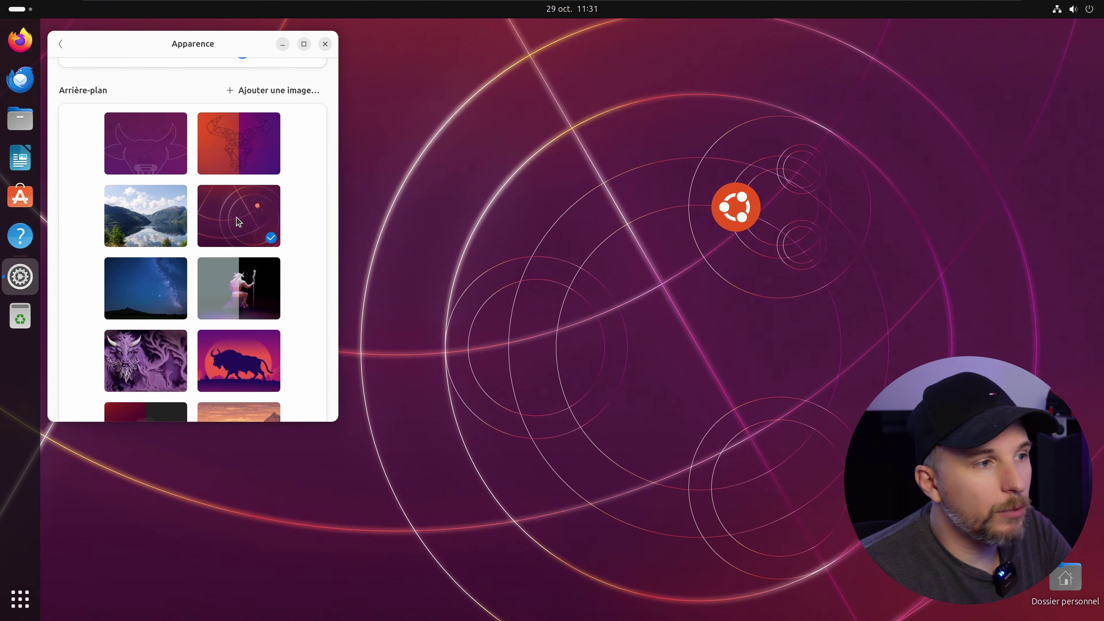
{"action": "scroll", "coordinate": [305, 292], "scroll_direction": "down", "scroll_amount": 2}
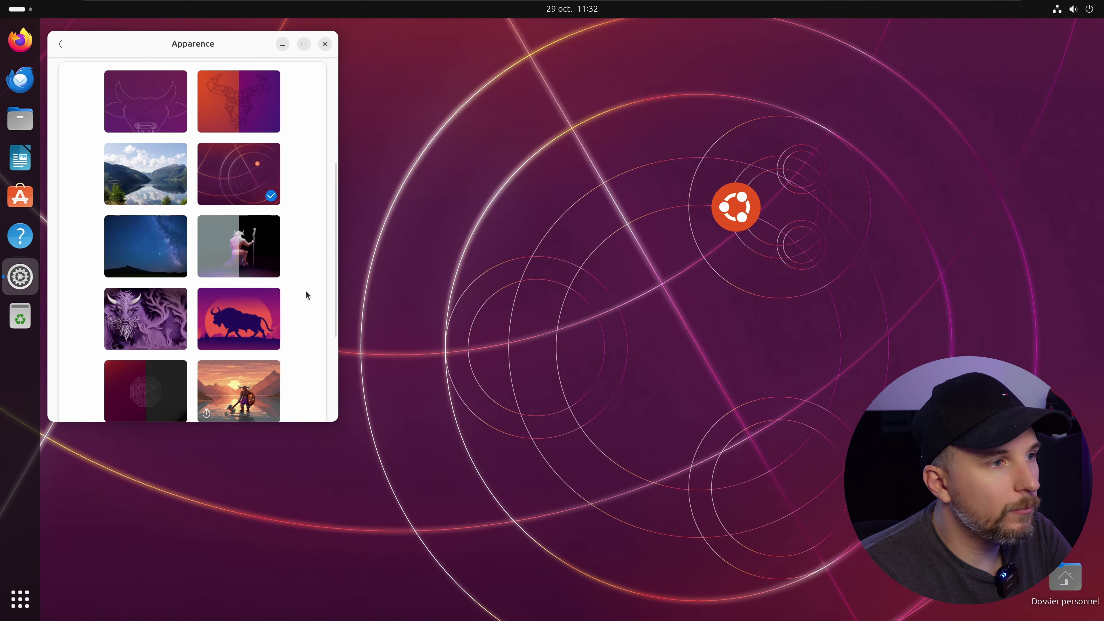
{"action": "scroll", "coordinate": [305, 290], "scroll_direction": "down", "scroll_amount": 2}
{"action": "scroll", "coordinate": [305, 290], "scroll_direction": "up", "scroll_amount": 2}
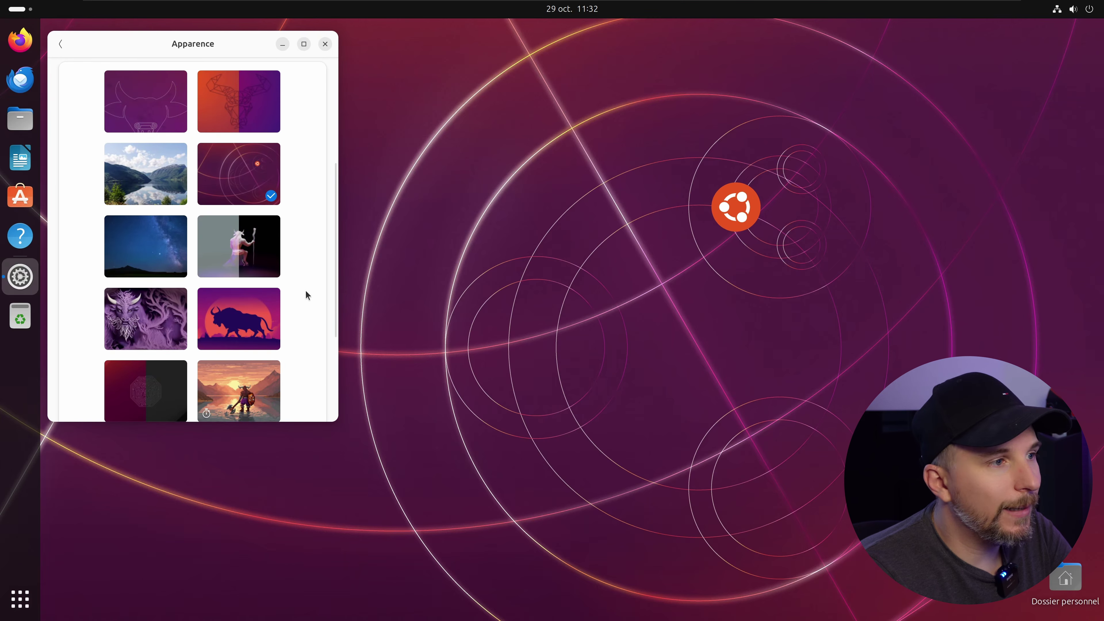
Try the starry night sky wallpaper and the seated minotaur with a staff
{"action": "left_click", "coordinate": [147, 235]}
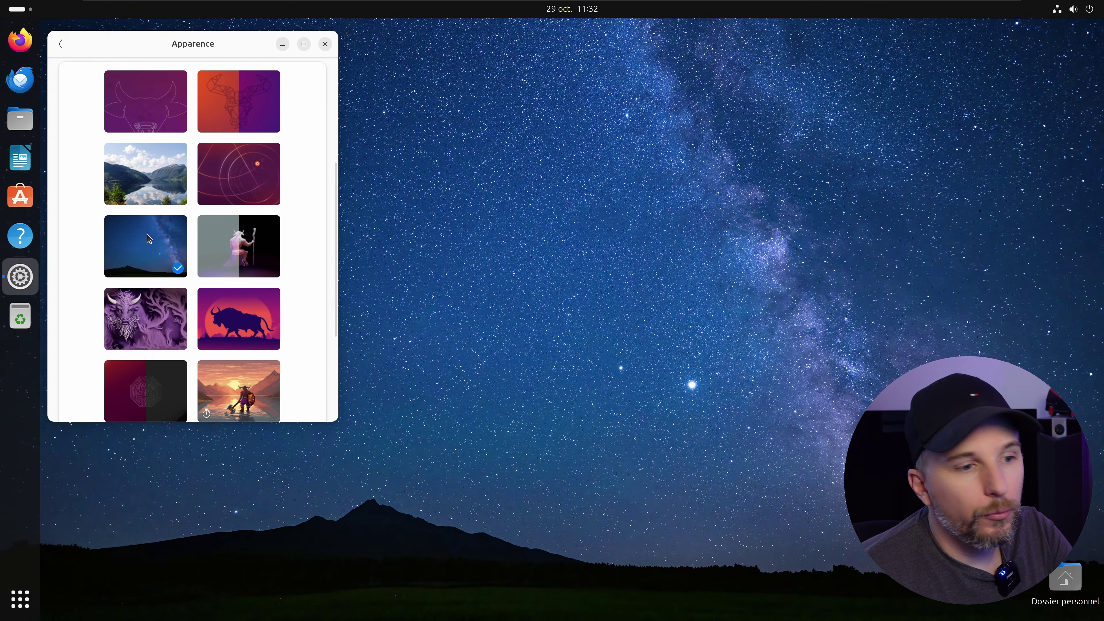
{"action": "scroll", "coordinate": [165, 237], "scroll_direction": "down", "scroll_amount": 2}
{"action": "scroll", "coordinate": [166, 236], "scroll_direction": "up", "scroll_amount": 2}
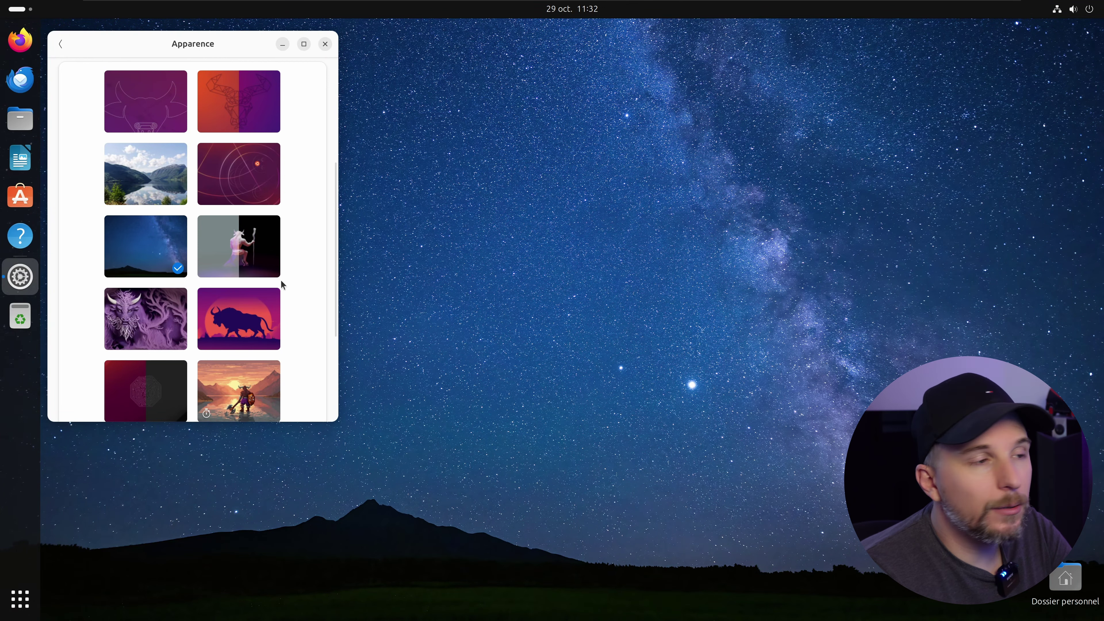
{"action": "left_click", "coordinate": [245, 258]}
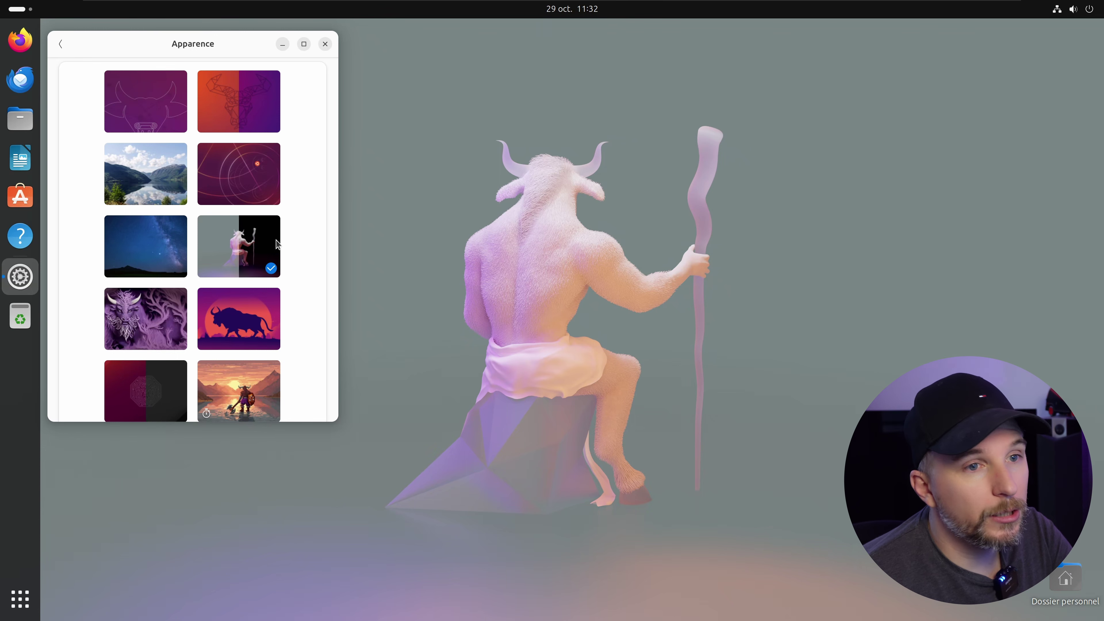
{"action": "scroll", "coordinate": [274, 237], "scroll_direction": "down", "scroll_amount": 2}
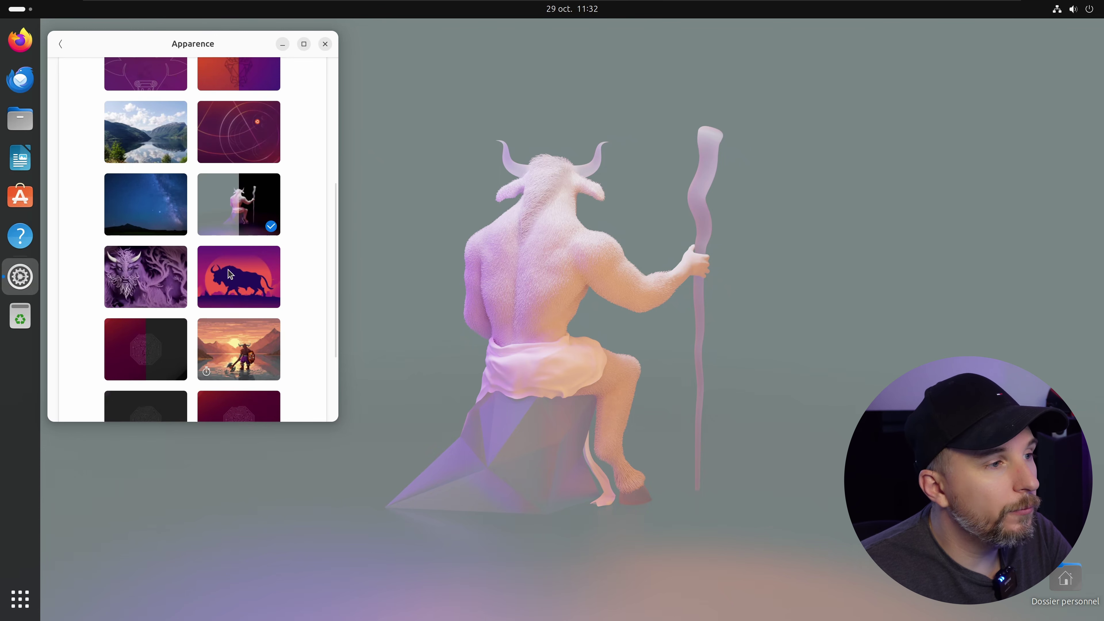
Move the appearance window to the desktop's upper-right corner and try the carved purple bull and sunset bull silhouette wallpapers
{"action": "left_click_drag", "start_coordinate": [194, 43], "coordinate": [926, 61]}
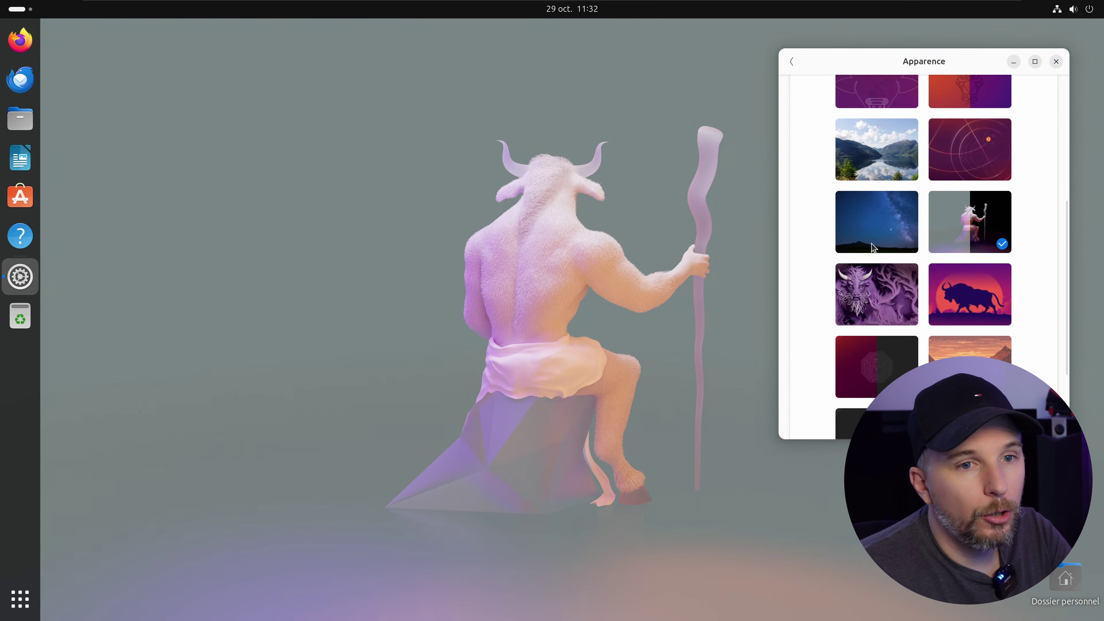
{"action": "left_click", "coordinate": [872, 282]}
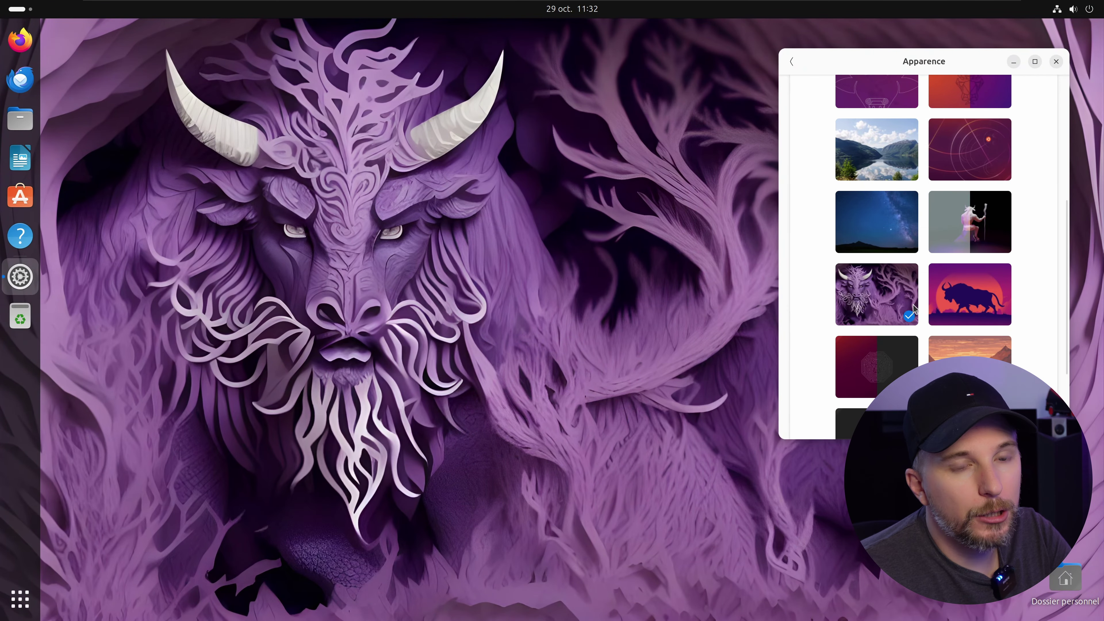
{"action": "left_click", "coordinate": [961, 300]}
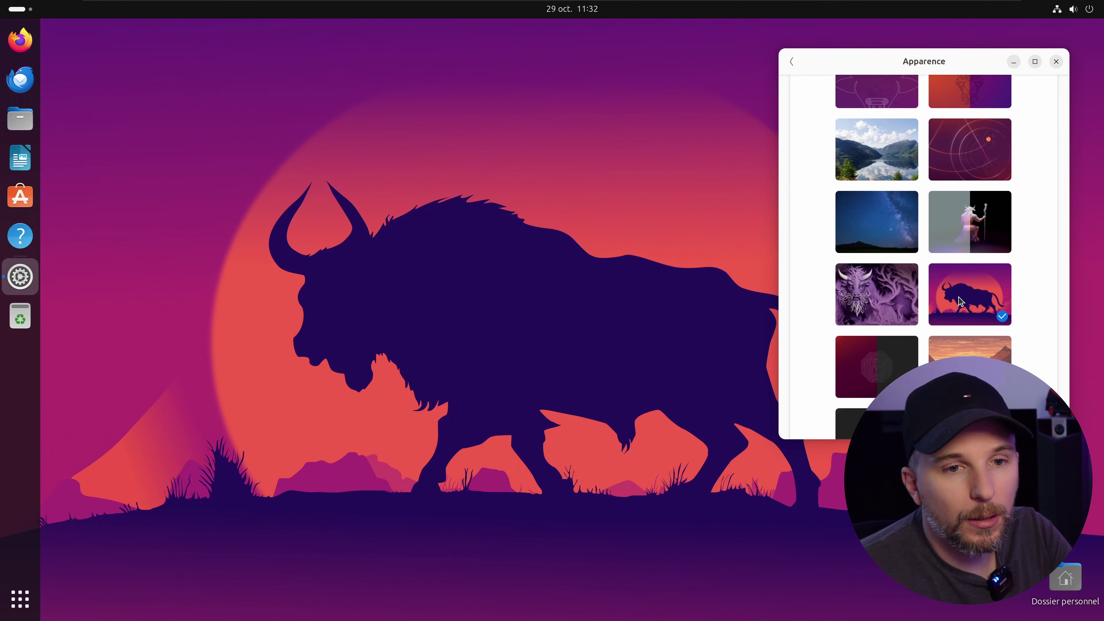
{"action": "scroll", "coordinate": [960, 300], "scroll_direction": "down", "scroll_amount": 1}
{"action": "scroll", "coordinate": [961, 300], "scroll_direction": "down", "scroll_amount": 1}
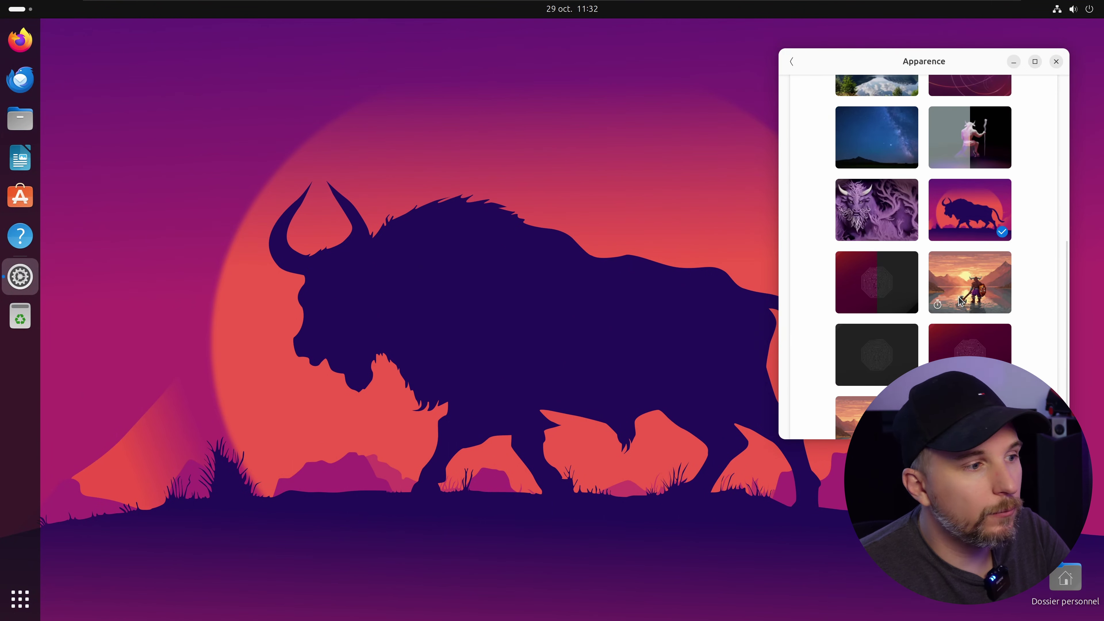
Try the pixel-art minotaur wallpaper and settle on the half-burgundy, half-dark maze bull as the background
{"action": "left_click", "coordinate": [880, 290]}
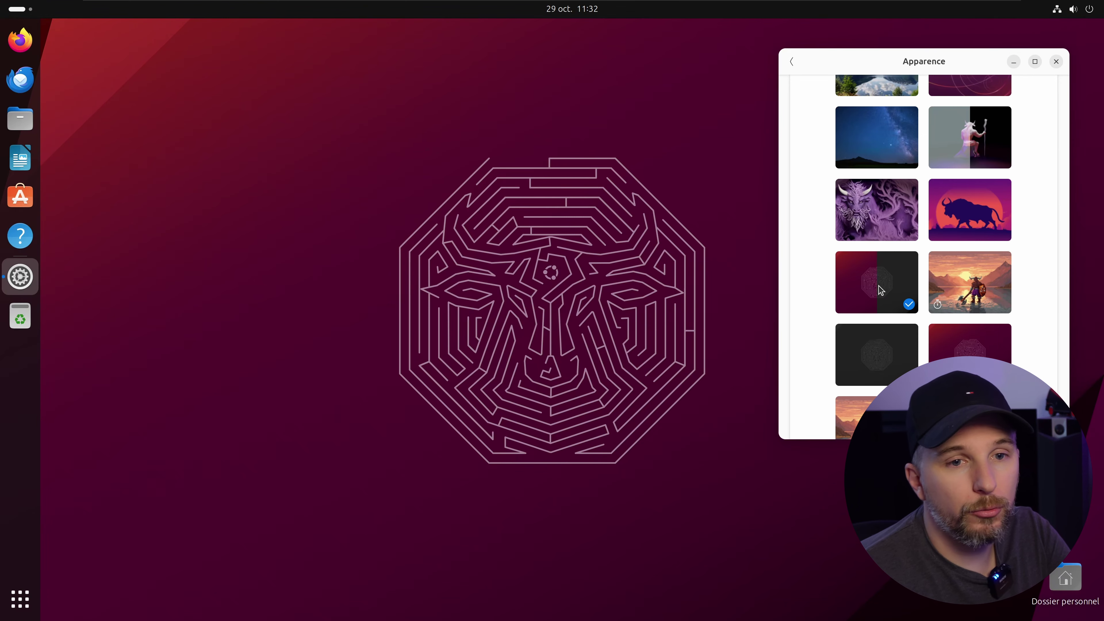
{"action": "left_click", "coordinate": [970, 290]}
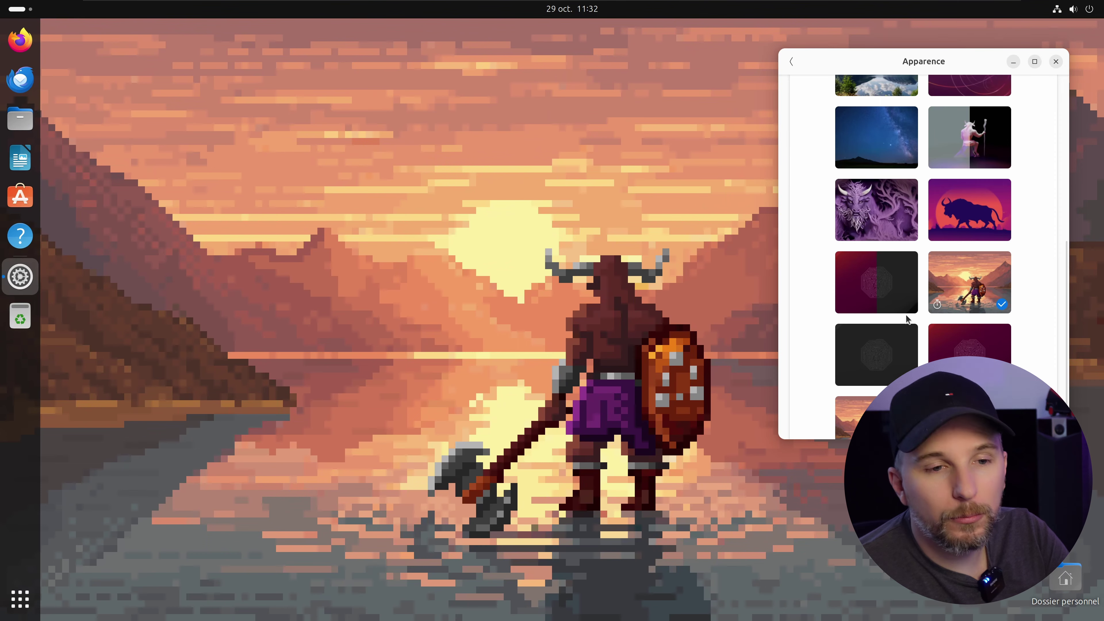
{"action": "scroll", "coordinate": [907, 320], "scroll_direction": "down", "scroll_amount": 2}
{"action": "scroll", "coordinate": [908, 320], "scroll_direction": "up", "scroll_amount": 2}
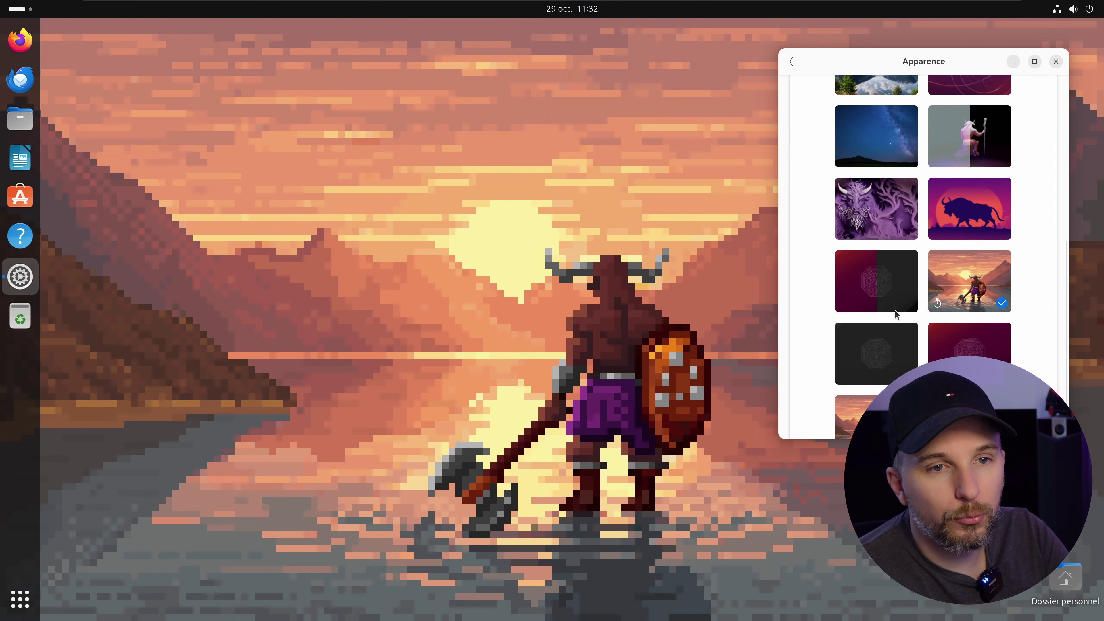
{"action": "left_click", "coordinate": [874, 275]}
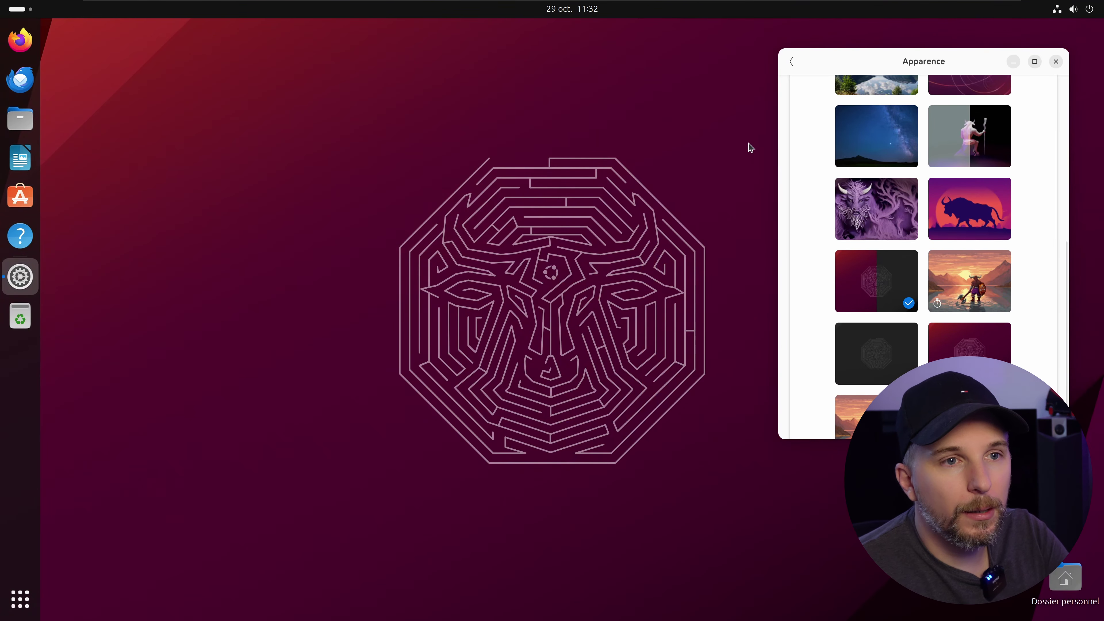
Widen the settings window until its category sidebar shows and move it to the middle of the desktop
{"action": "left_click_drag", "start_coordinate": [776, 151], "coordinate": [409, 152]}
{"action": "left_click_drag", "start_coordinate": [633, 74], "coordinate": [467, 163]}
{"action": "scroll", "coordinate": [664, 404], "scroll_direction": "up", "scroll_amount": 5}
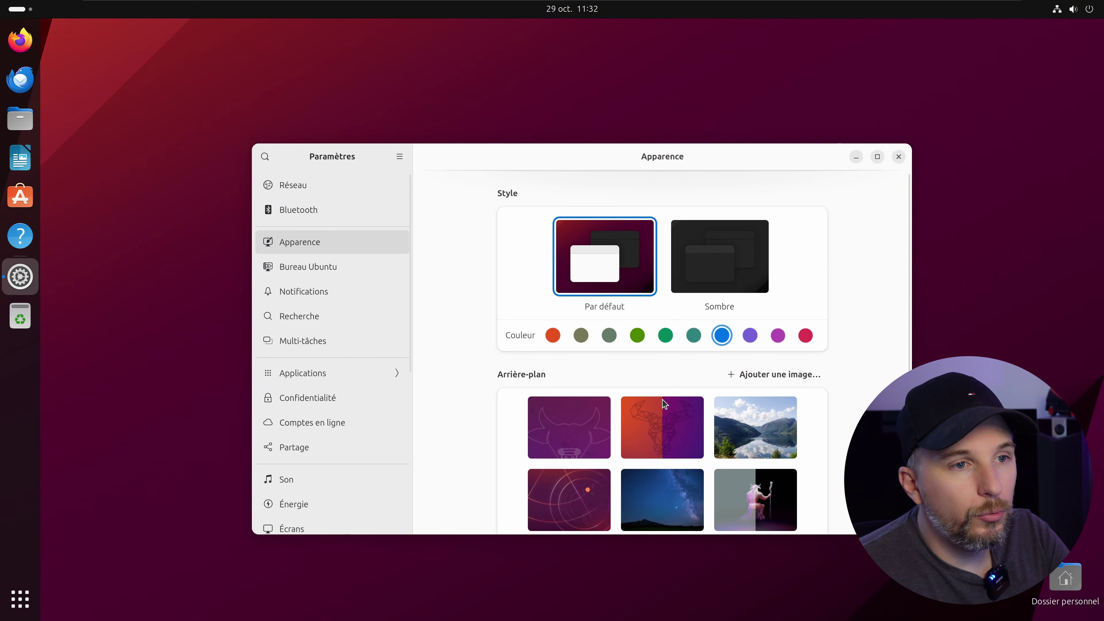
Try the dark style, return to the default style, and sample the orange and olive accent colours
{"action": "left_click", "coordinate": [711, 259]}
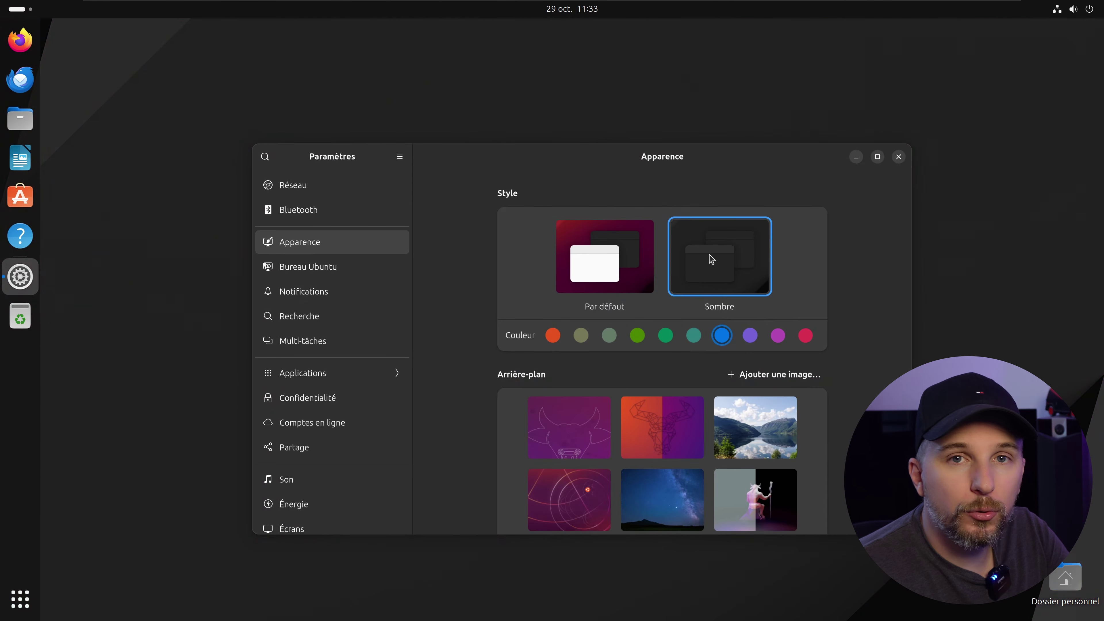
{"action": "left_click", "coordinate": [639, 253]}
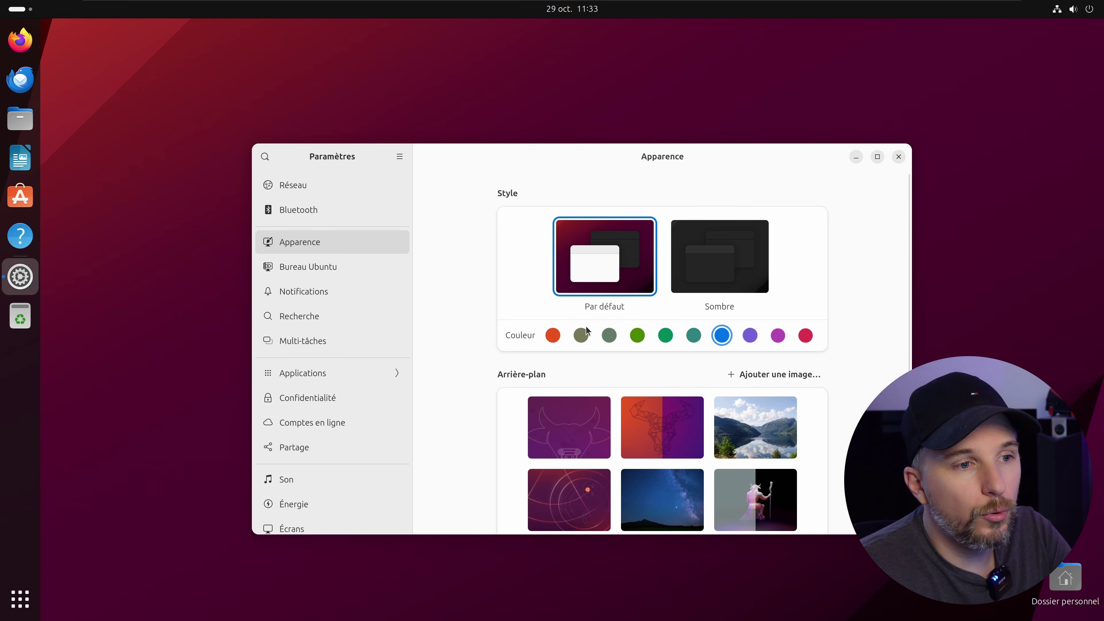
{"action": "left_click", "coordinate": [552, 336]}
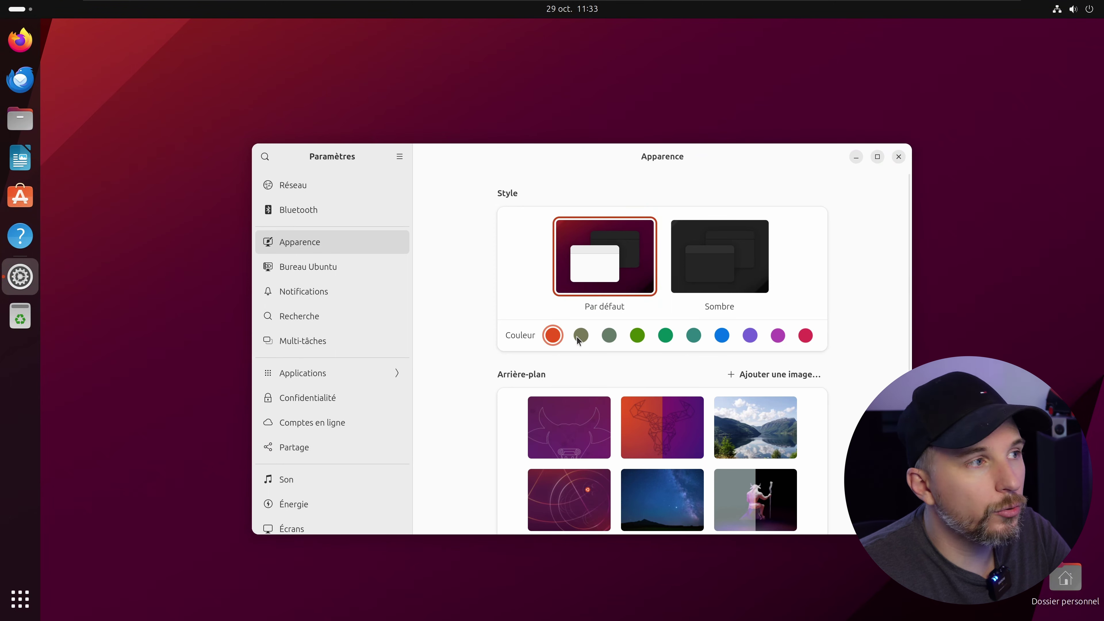
{"action": "left_click", "coordinate": [577, 336]}
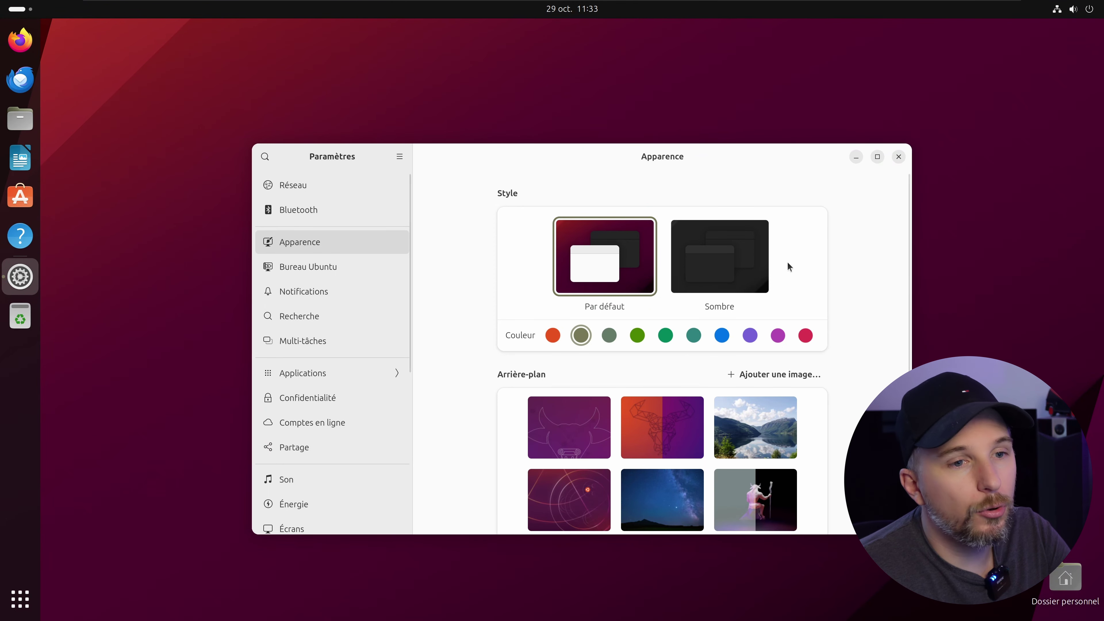
Compare the orange and blue accent colours in the quick settings, ending with blue
{"action": "left_click", "coordinate": [548, 337]}
{"action": "key", "text": "Num_Lock"}
{"action": "left_click", "coordinate": [1072, 9]}
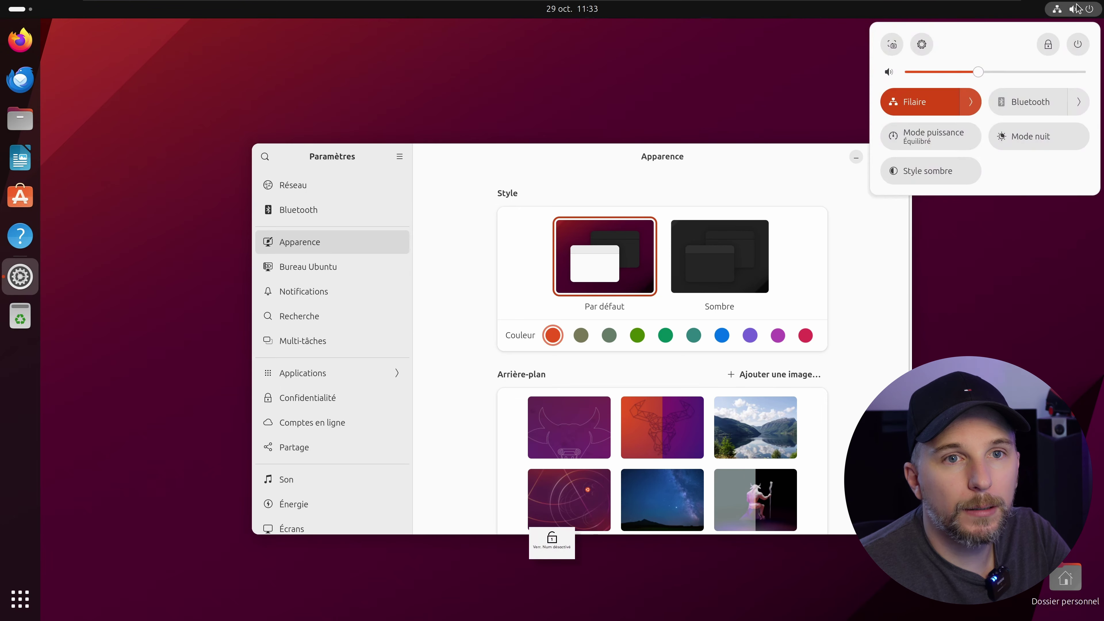
{"action": "left_click", "coordinate": [722, 335]}
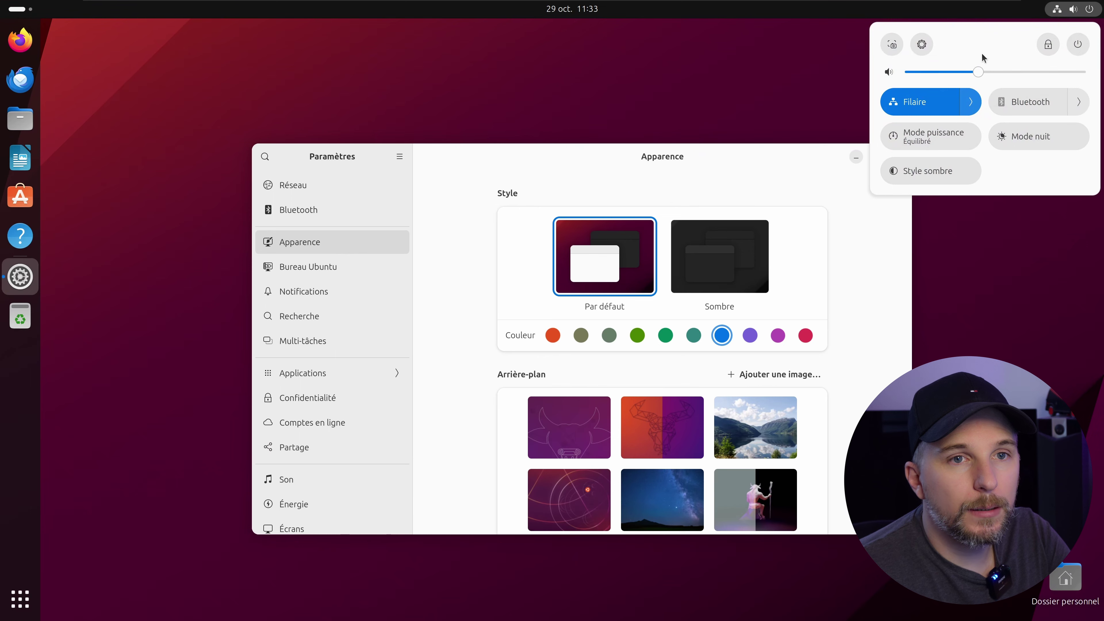
{"action": "left_click", "coordinate": [628, 177]}
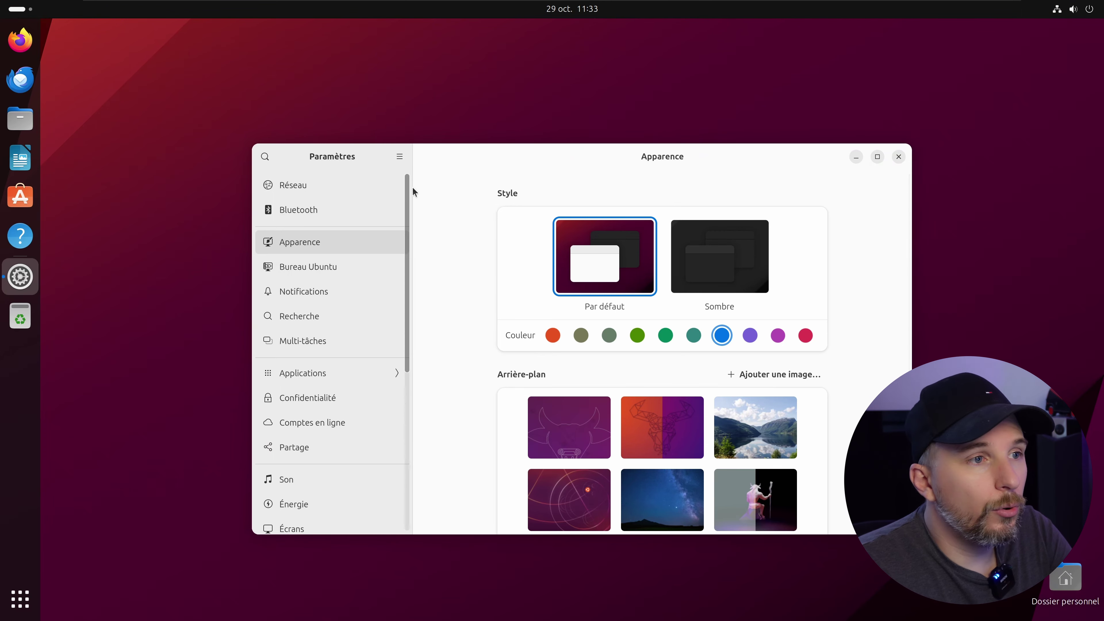
Look through the remaining settings categories, review the device details under À propos and open the system information
{"action": "left_click_drag", "start_coordinate": [408, 179], "coordinate": [394, 350]}
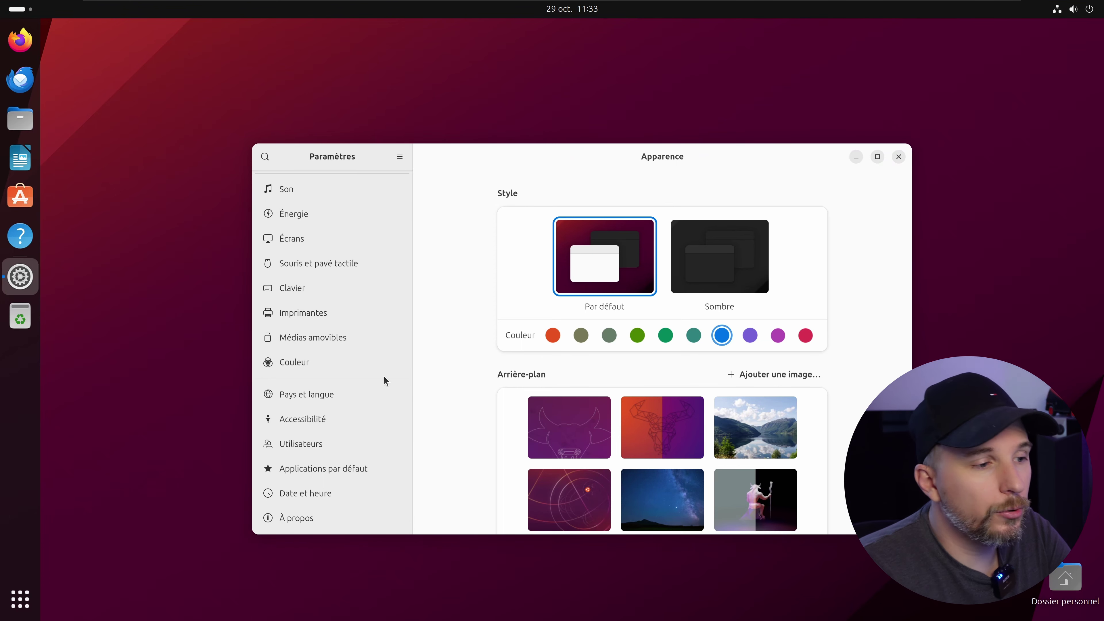
{"action": "key", "text": "Num_Lock"}
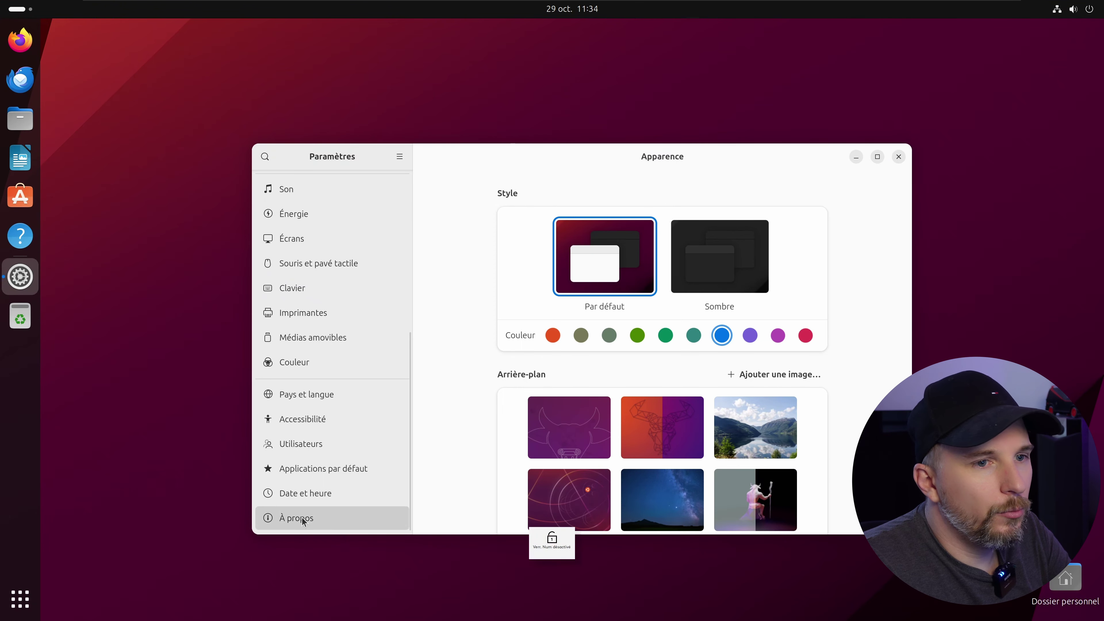
{"action": "left_click", "coordinate": [303, 522]}
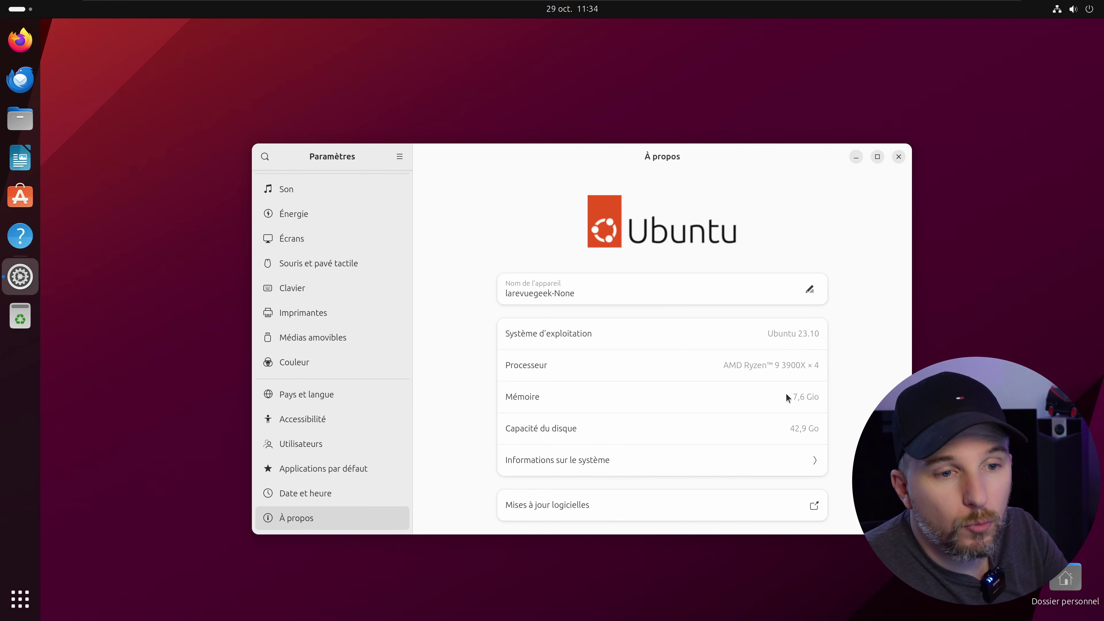
{"action": "left_click", "coordinate": [586, 462]}
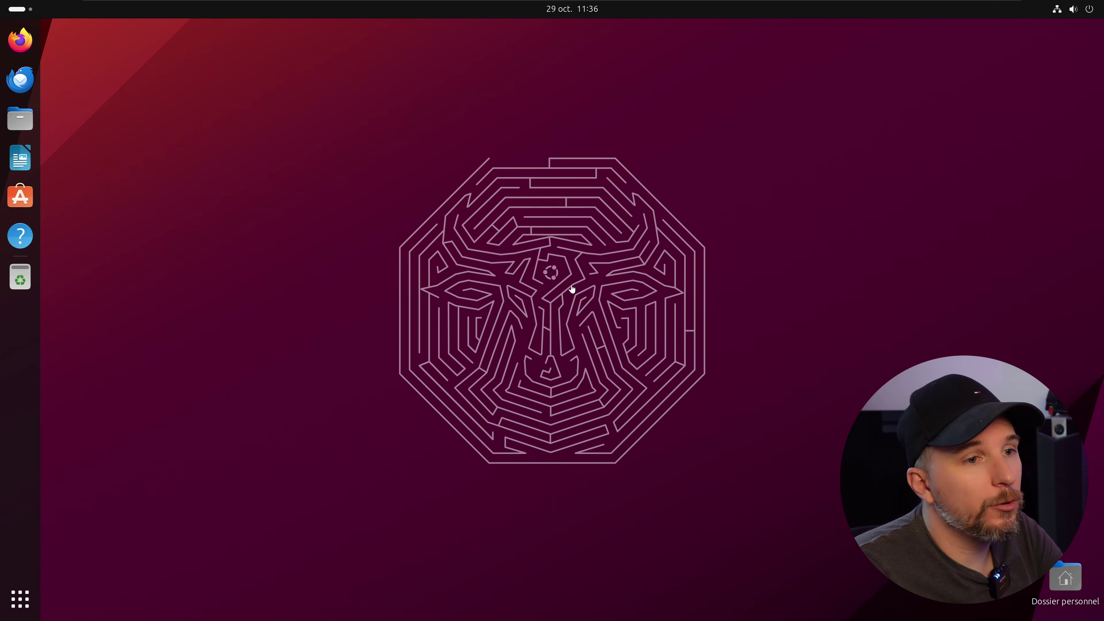
Launch the Centre d'applications and move its window towards the middle of the desktop
{"action": "key", "text": "Num_Lock"}
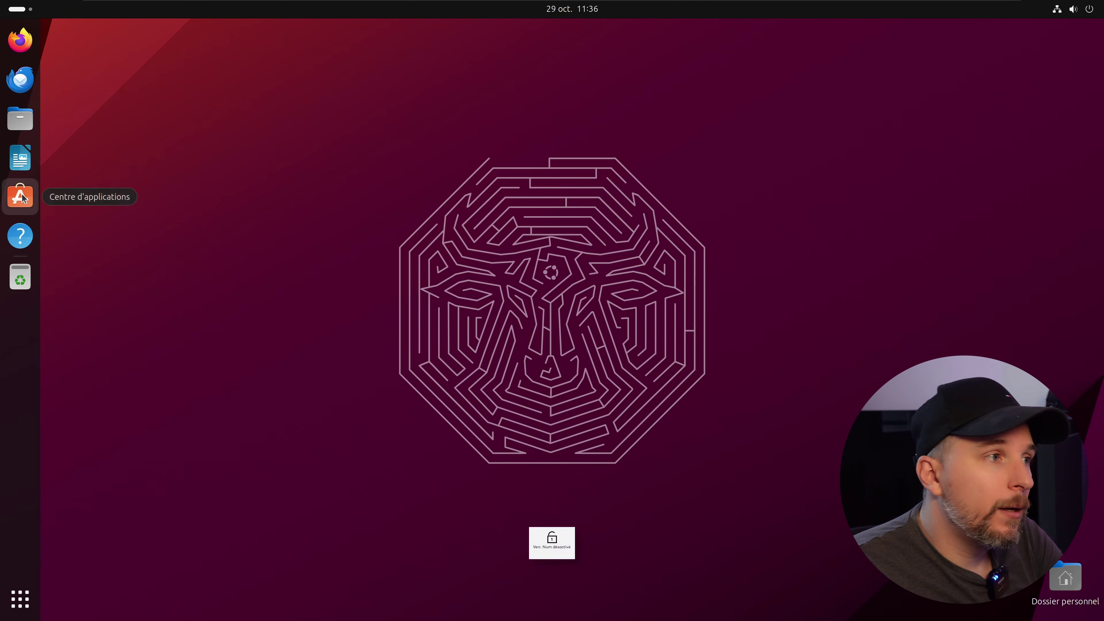
{"action": "left_click", "coordinate": [21, 197]}
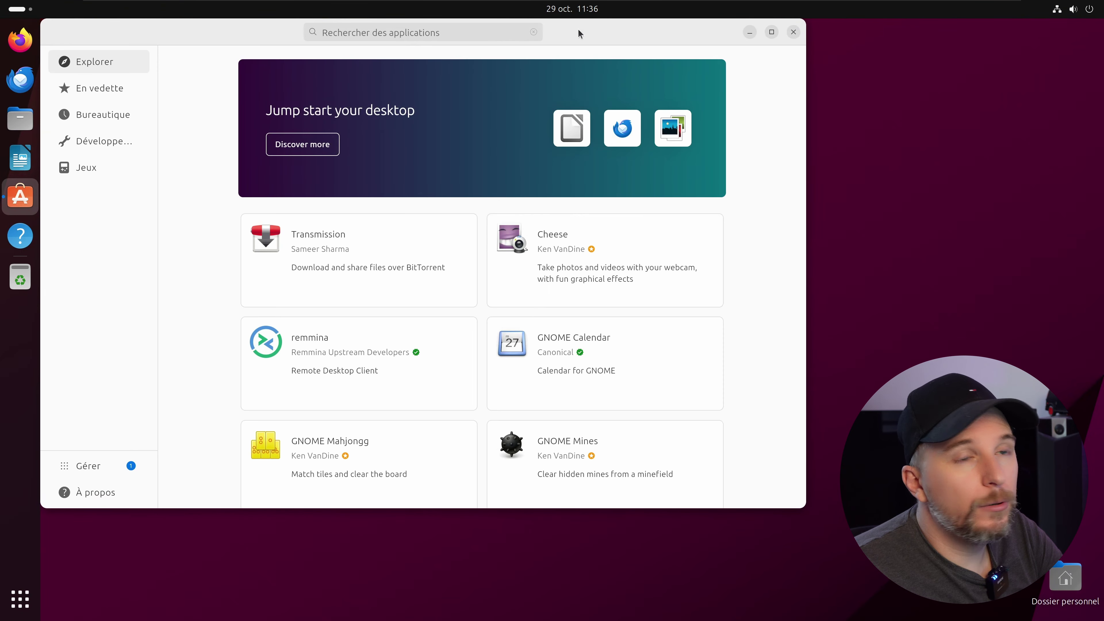
{"action": "left_click_drag", "start_coordinate": [579, 30], "coordinate": [678, 63]}
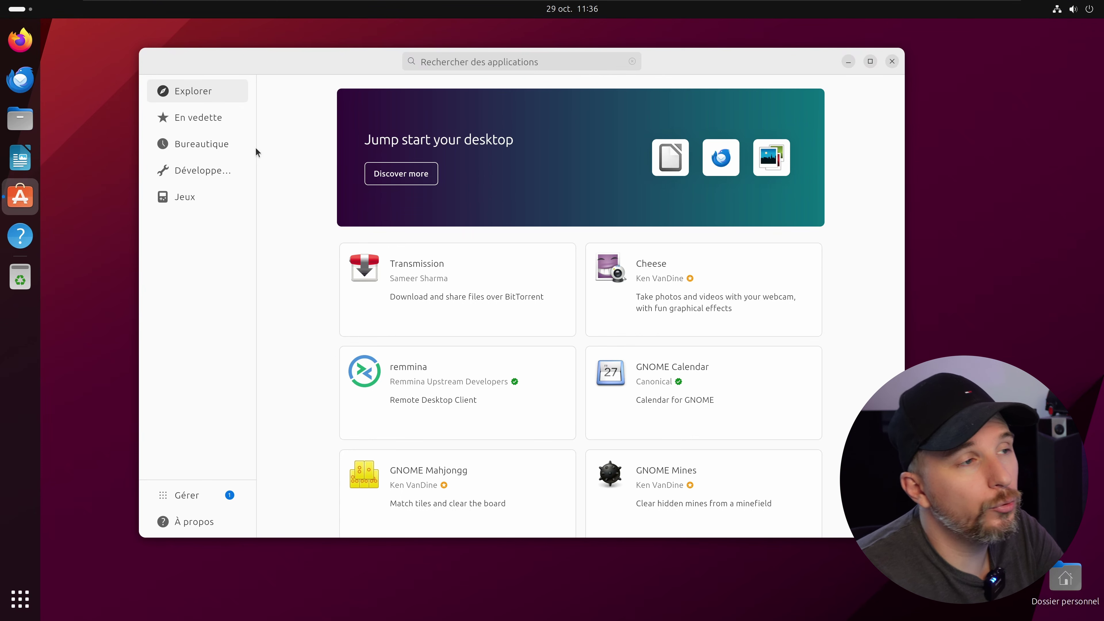
Browse the featured applications under En vedette
{"action": "left_click", "coordinate": [225, 119]}
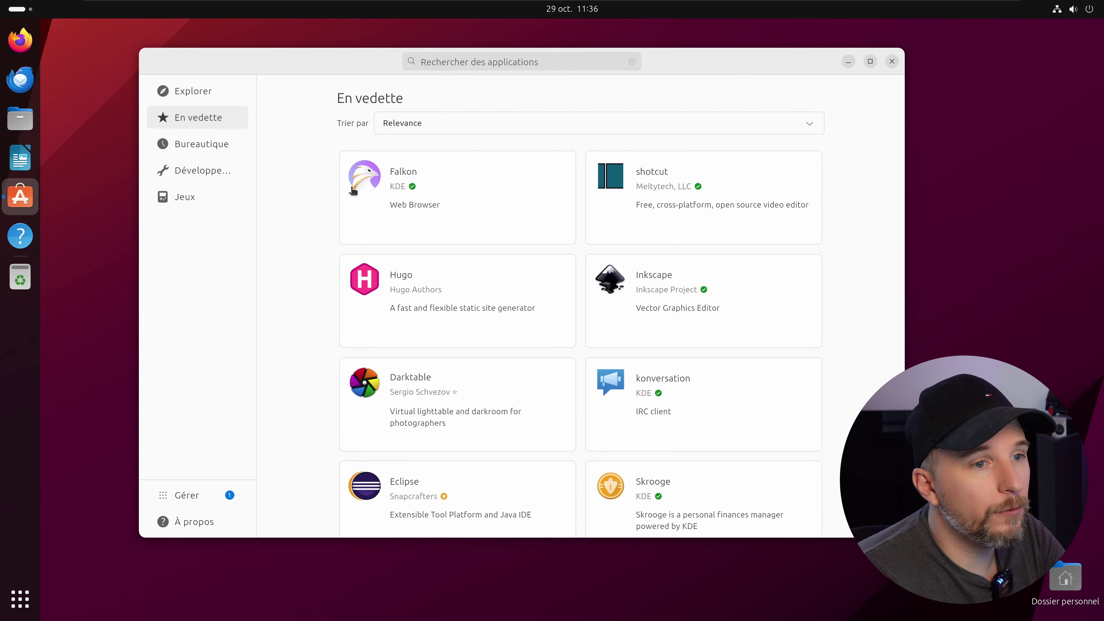
{"action": "scroll", "coordinate": [353, 191], "scroll_direction": "down", "scroll_amount": 3}
{"action": "scroll", "coordinate": [353, 191], "scroll_direction": "down", "scroll_amount": 2}
{"action": "scroll", "coordinate": [619, 252], "scroll_direction": "down", "scroll_amount": 3}
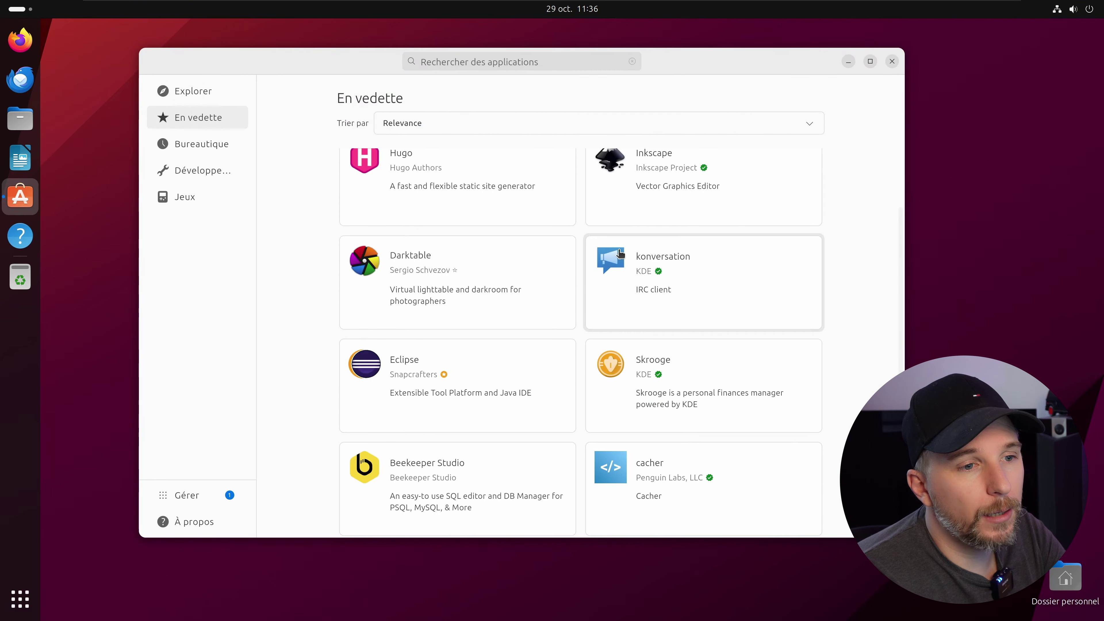
Look through the rest of the featured applications and the office applications under Bureautique
{"action": "scroll", "coordinate": [620, 253], "scroll_direction": "down", "scroll_amount": 1}
{"action": "scroll", "coordinate": [620, 254], "scroll_direction": "down", "scroll_amount": 1}
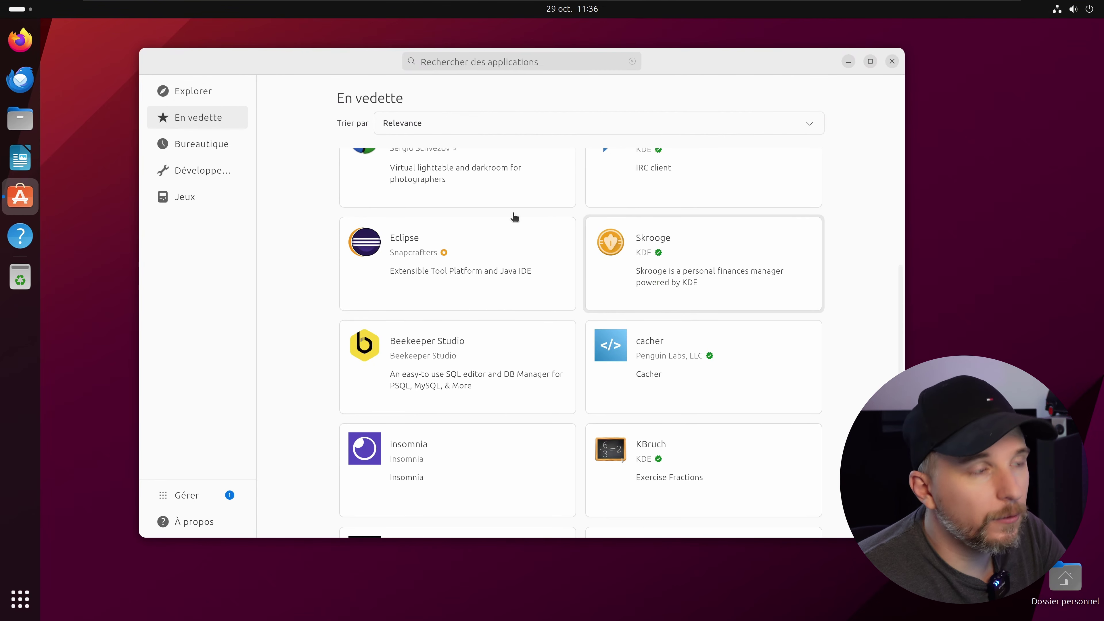
{"action": "scroll", "coordinate": [549, 278], "scroll_direction": "up", "scroll_amount": 1}
{"action": "scroll", "coordinate": [548, 277], "scroll_direction": "up", "scroll_amount": 7}
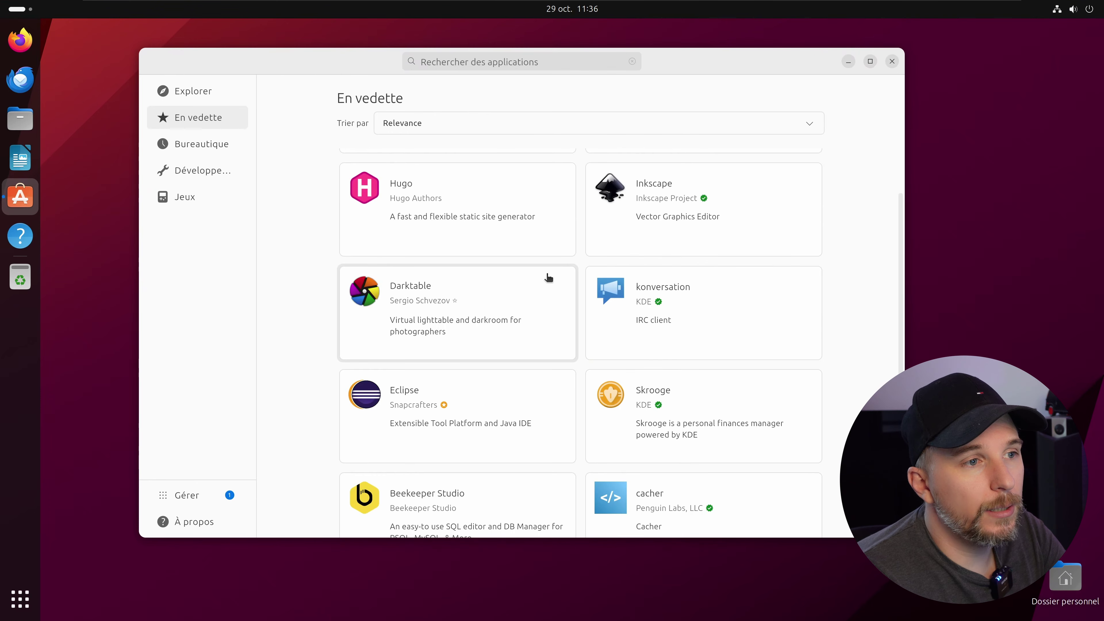
{"action": "left_click", "coordinate": [202, 146]}
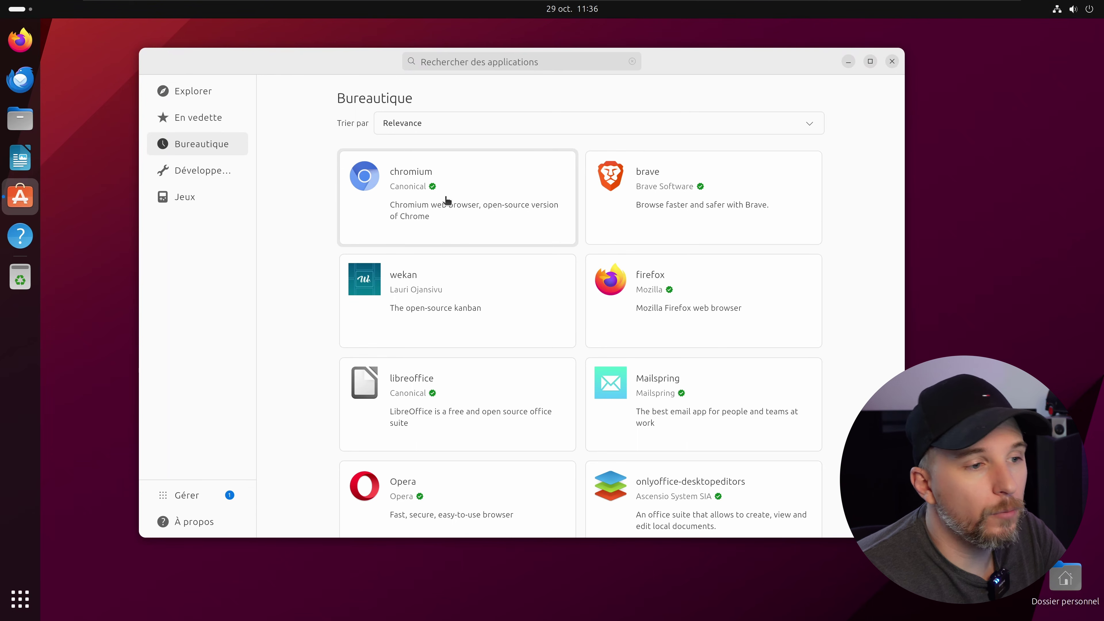
{"action": "scroll", "coordinate": [452, 202], "scroll_direction": "down", "scroll_amount": 1}
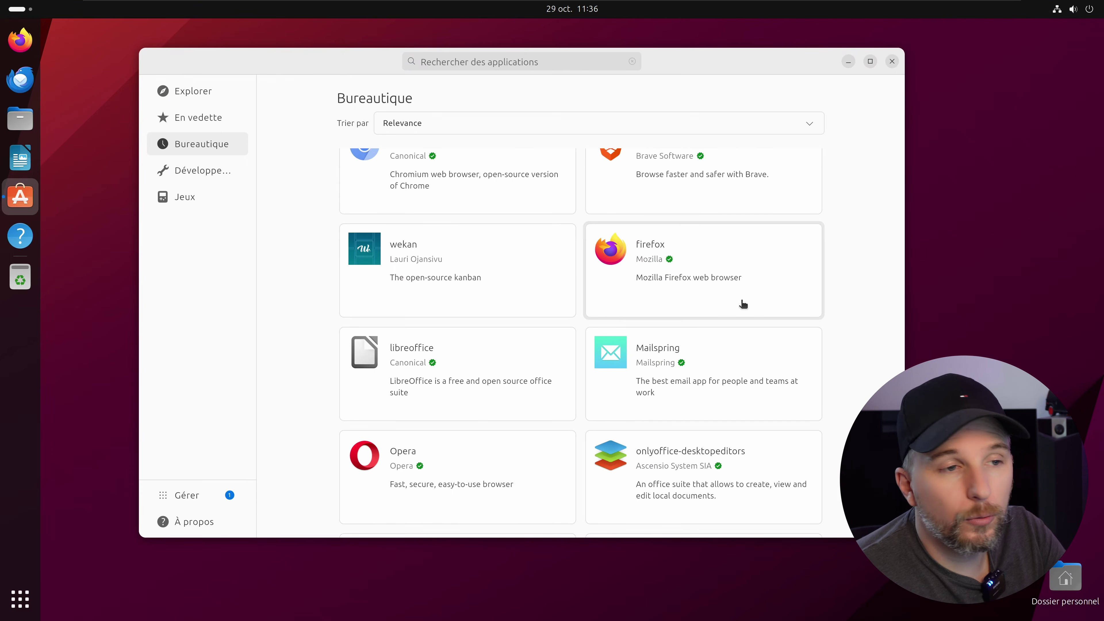
Browse the development applications under Développement and view the available updates and installed applications under Gérer
{"action": "left_click", "coordinate": [200, 192]}
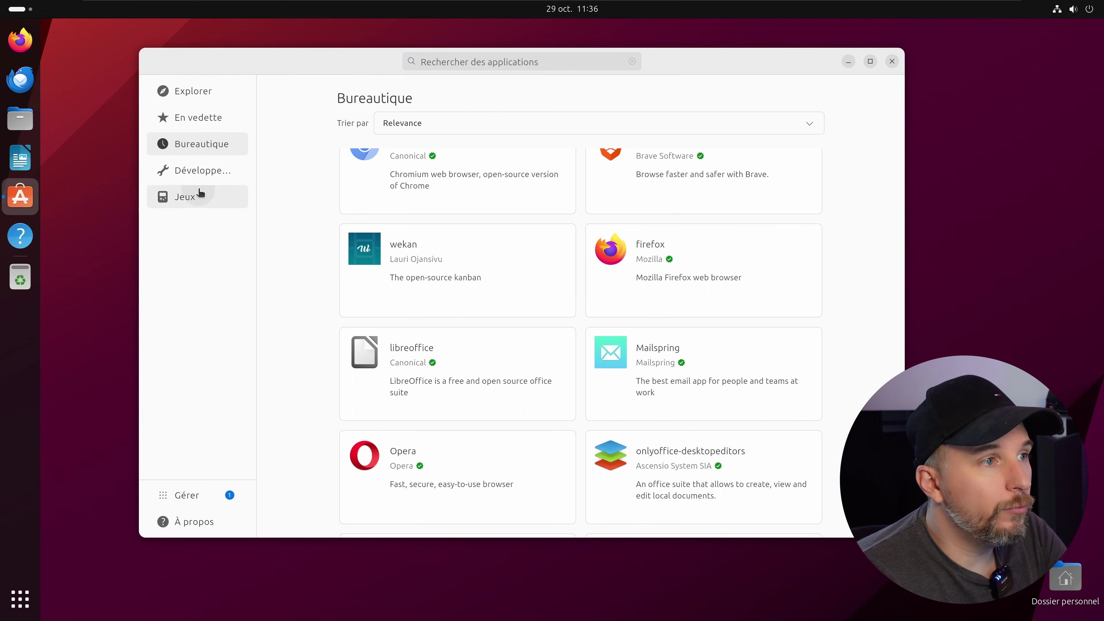
{"action": "left_click", "coordinate": [202, 171]}
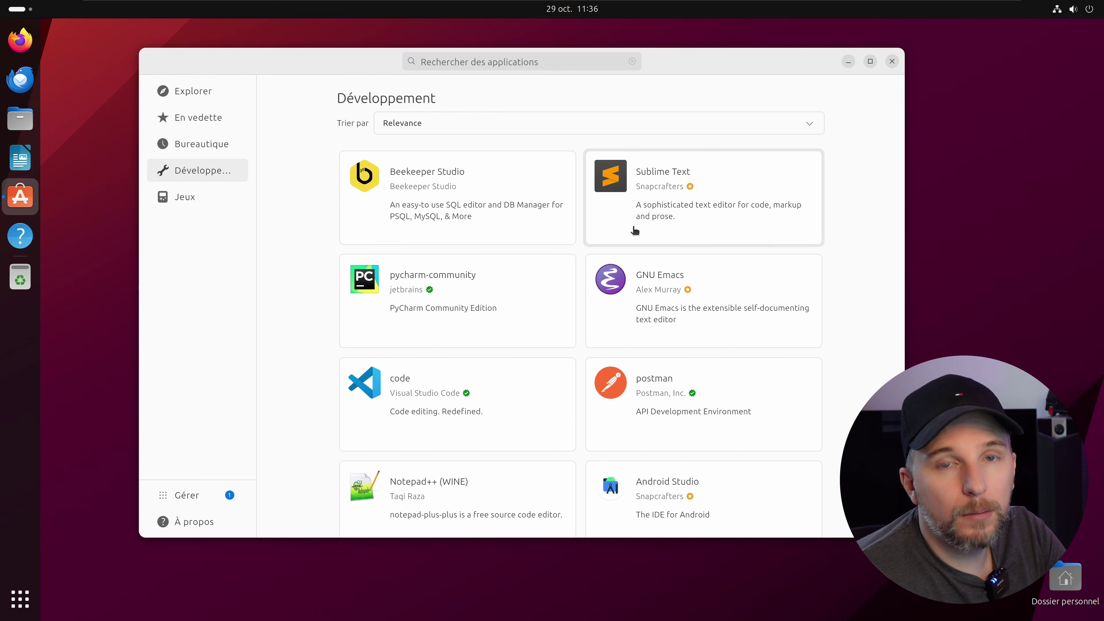
{"action": "scroll", "coordinate": [634, 228], "scroll_direction": "down", "scroll_amount": 3}
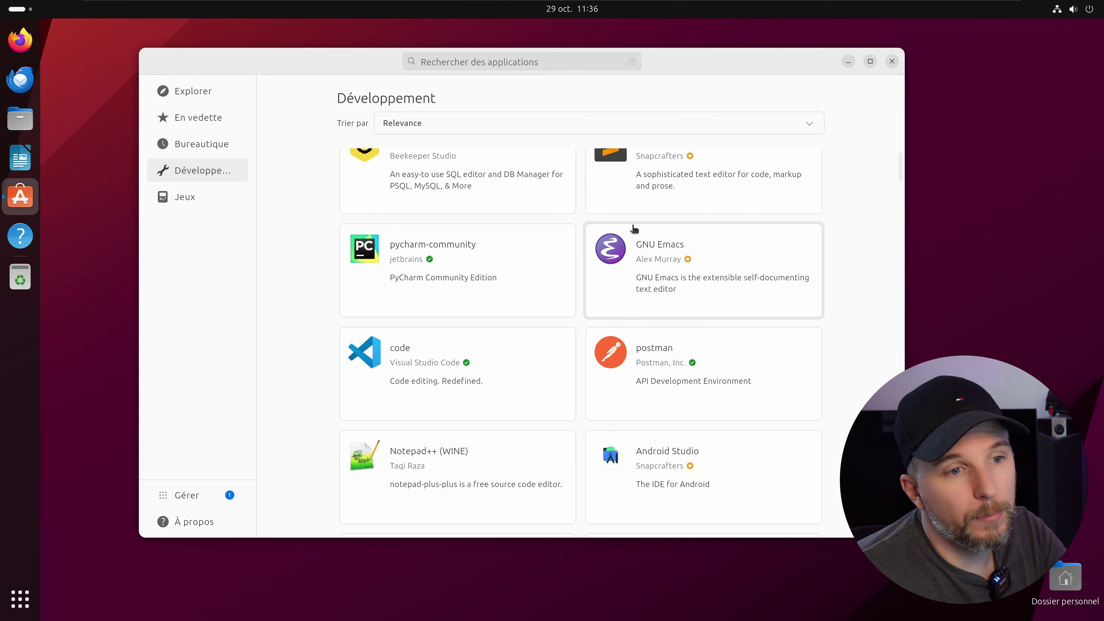
{"action": "scroll", "coordinate": [636, 325], "scroll_direction": "down", "scroll_amount": 2}
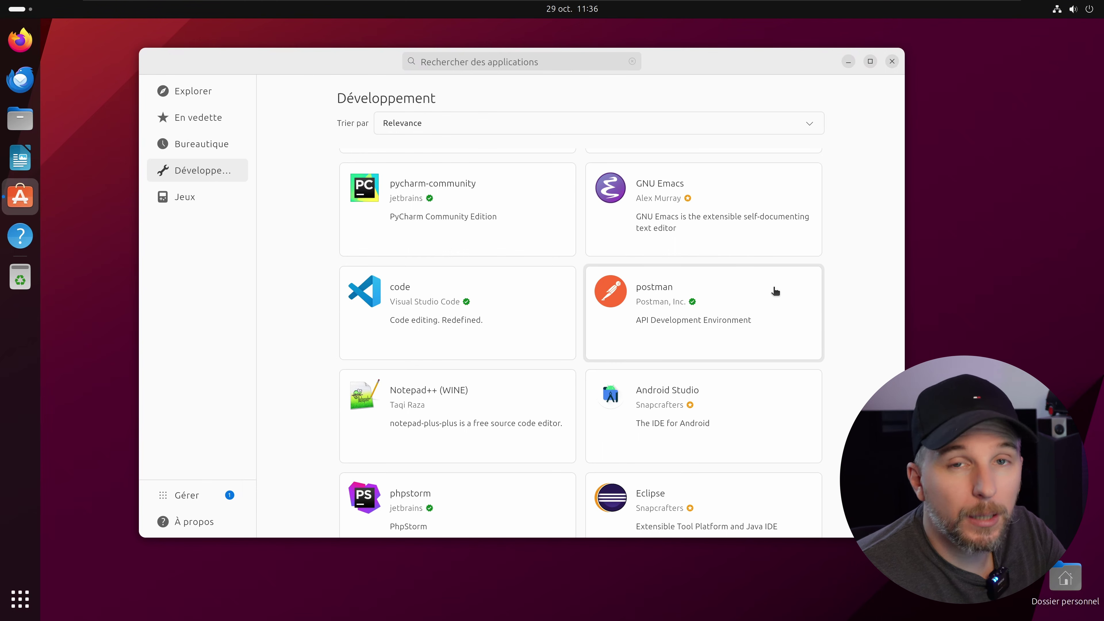
{"action": "scroll", "coordinate": [773, 292], "scroll_direction": "down", "scroll_amount": 1}
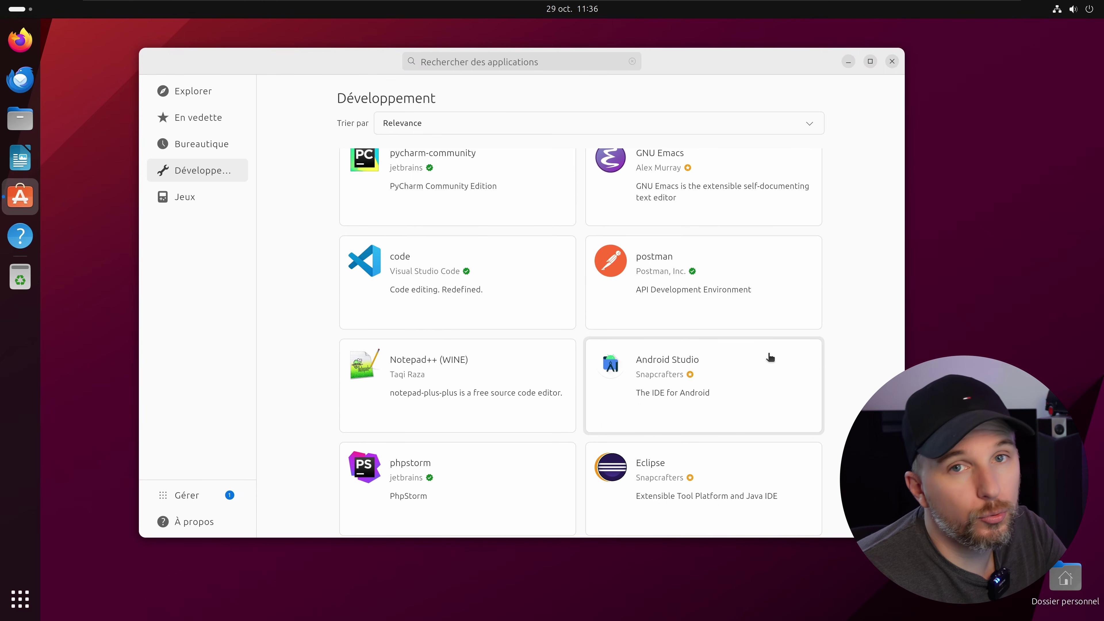
{"action": "scroll", "coordinate": [767, 353], "scroll_direction": "down", "scroll_amount": 2}
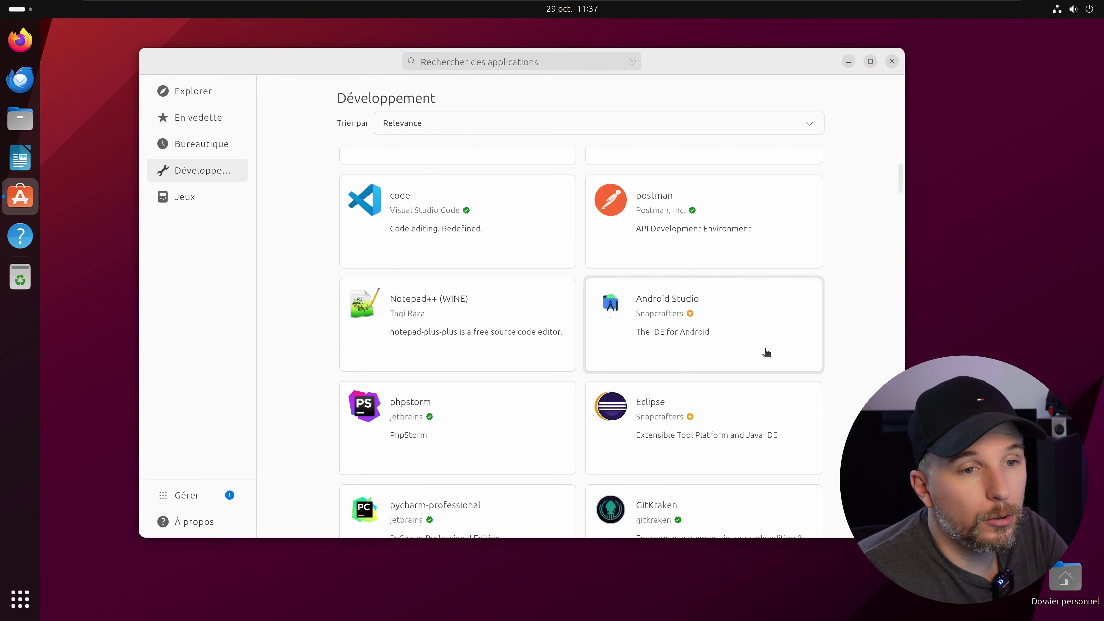
{"action": "left_click", "coordinate": [188, 500]}
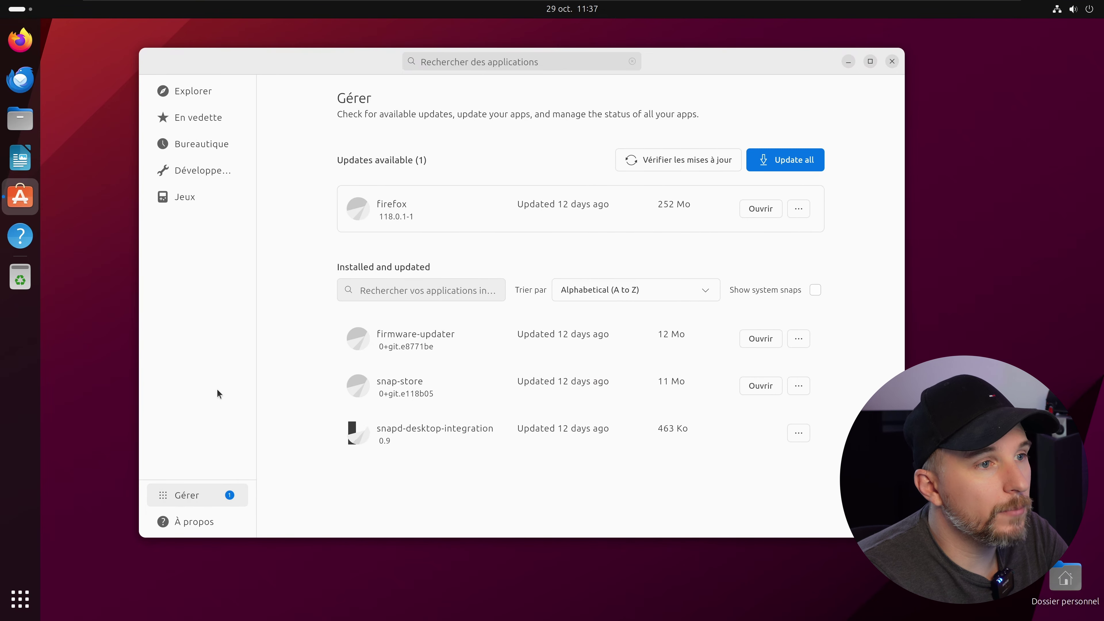
Search the app centre for "discord" and open the details page of the Discord application by Snapcrafters
{"action": "left_click", "coordinate": [549, 62]}
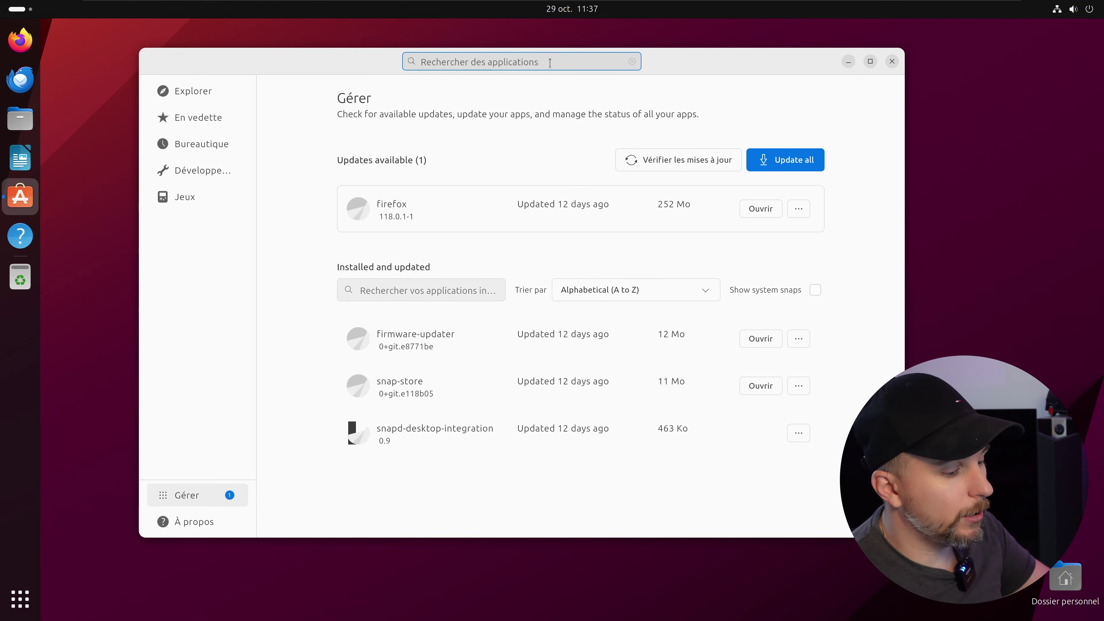
{"action": "type", "text": "discord"}
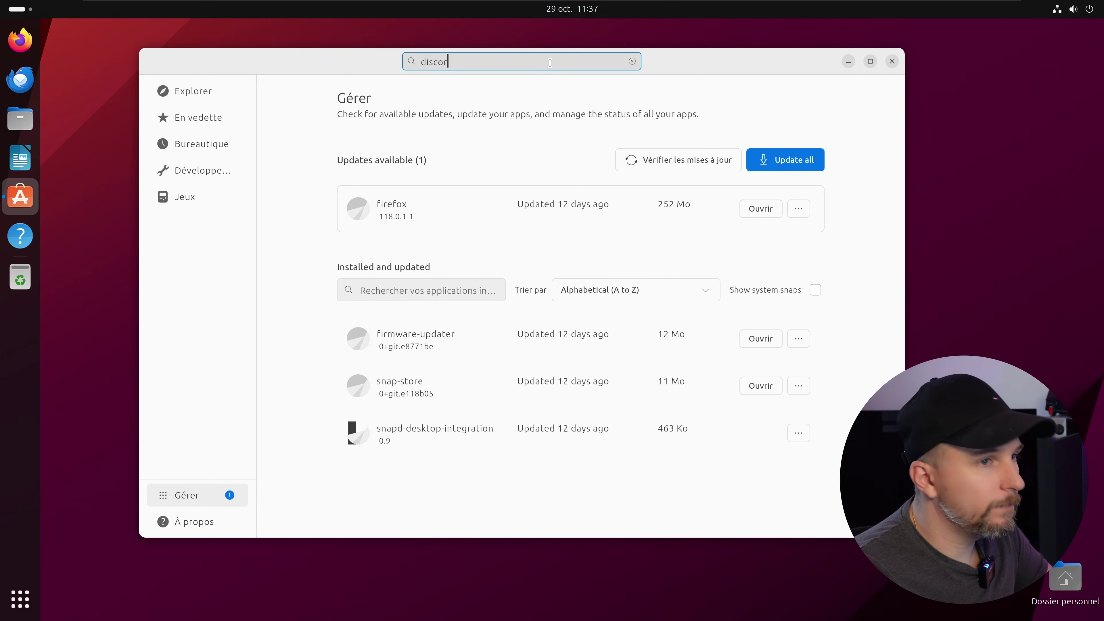
{"action": "key", "text": "Return"}
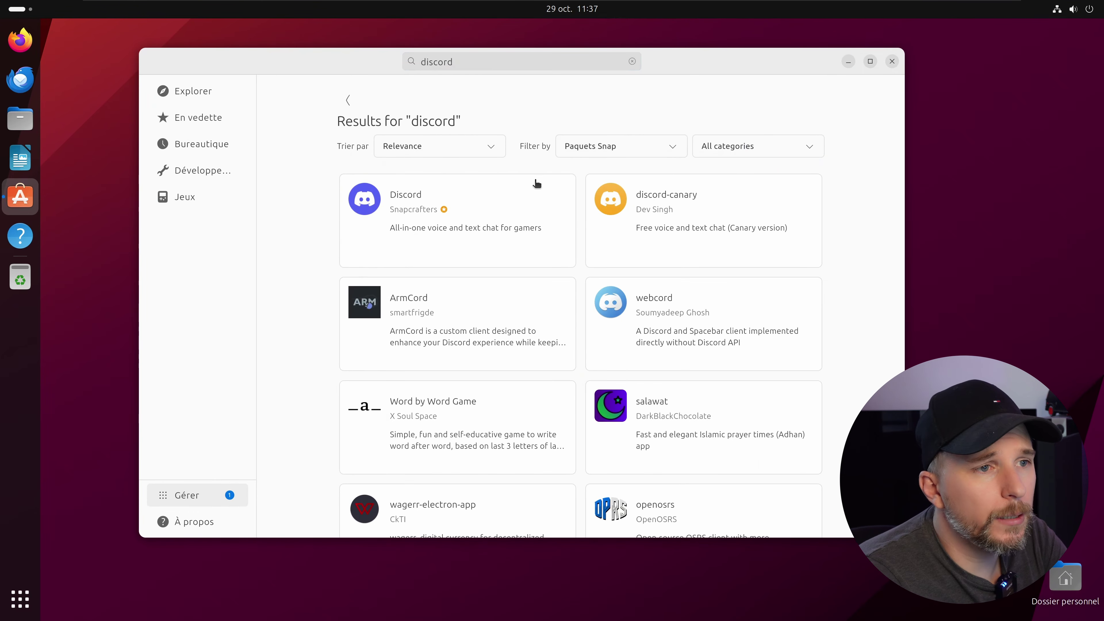
{"action": "left_click", "coordinate": [524, 194]}
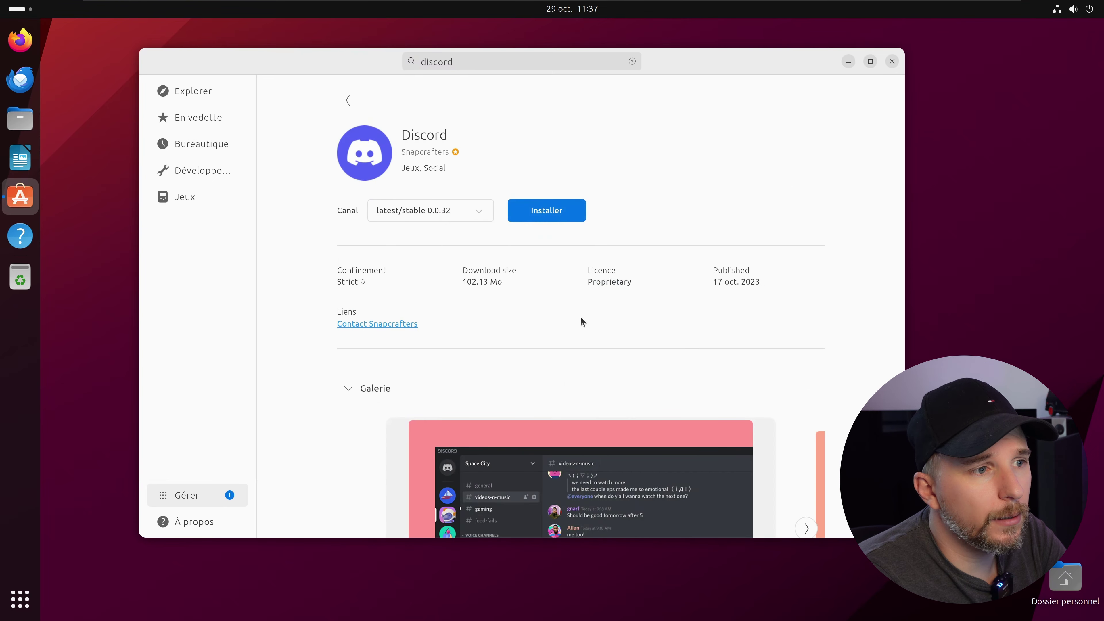
Install Discord from the latest/stable 0.0.32 channel, authenticating with the account password, and launch it
{"action": "left_click", "coordinate": [550, 215]}
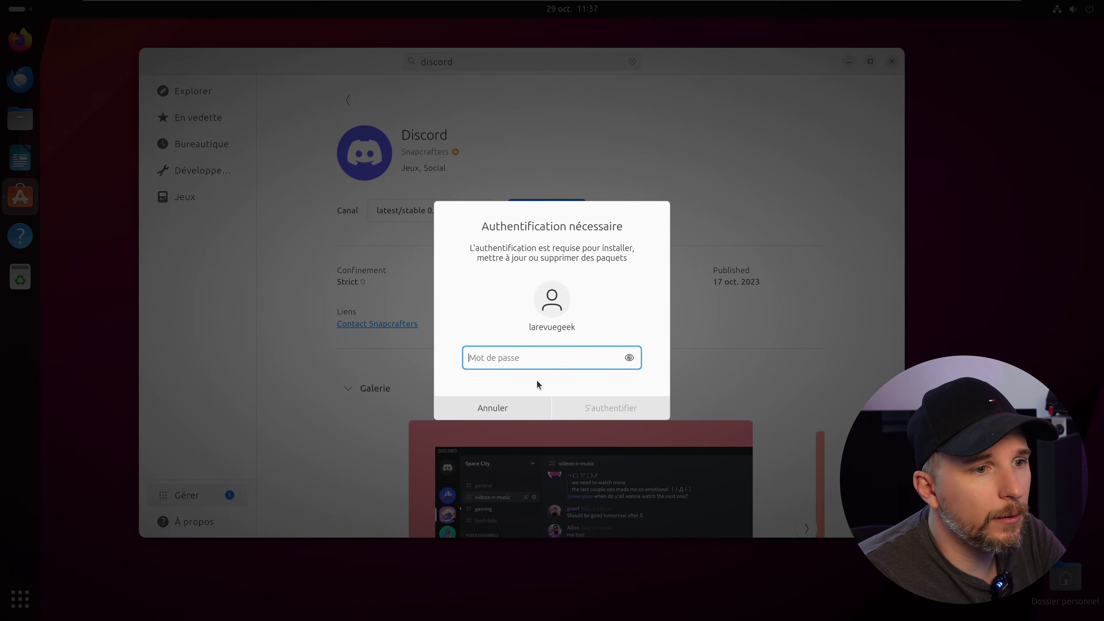
{"action": "type", "text": "*******"}
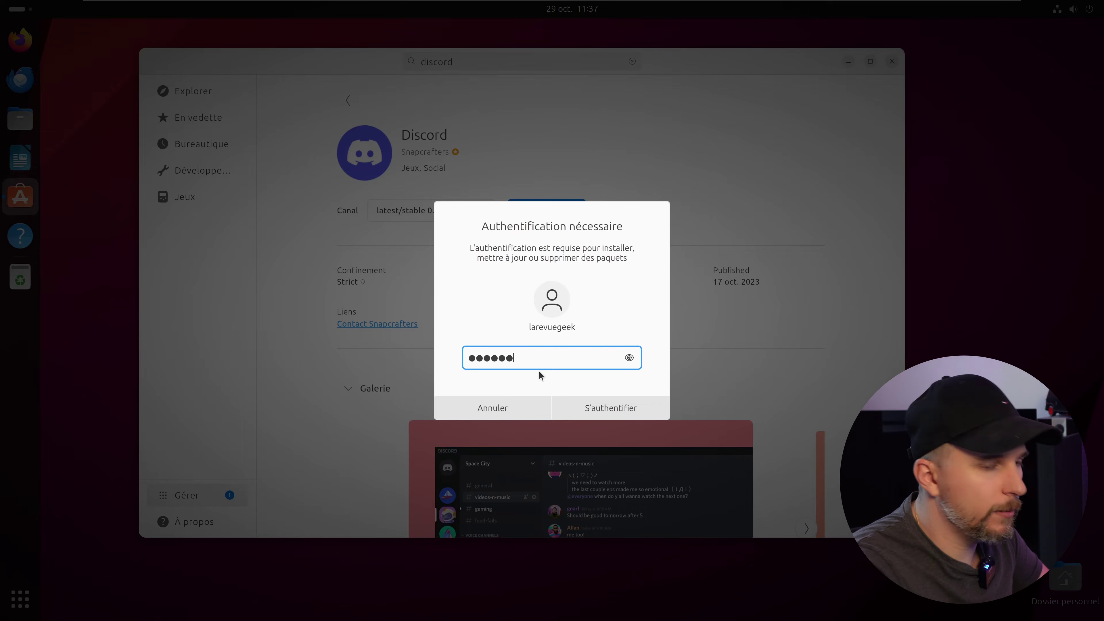
{"action": "key", "text": "Return"}
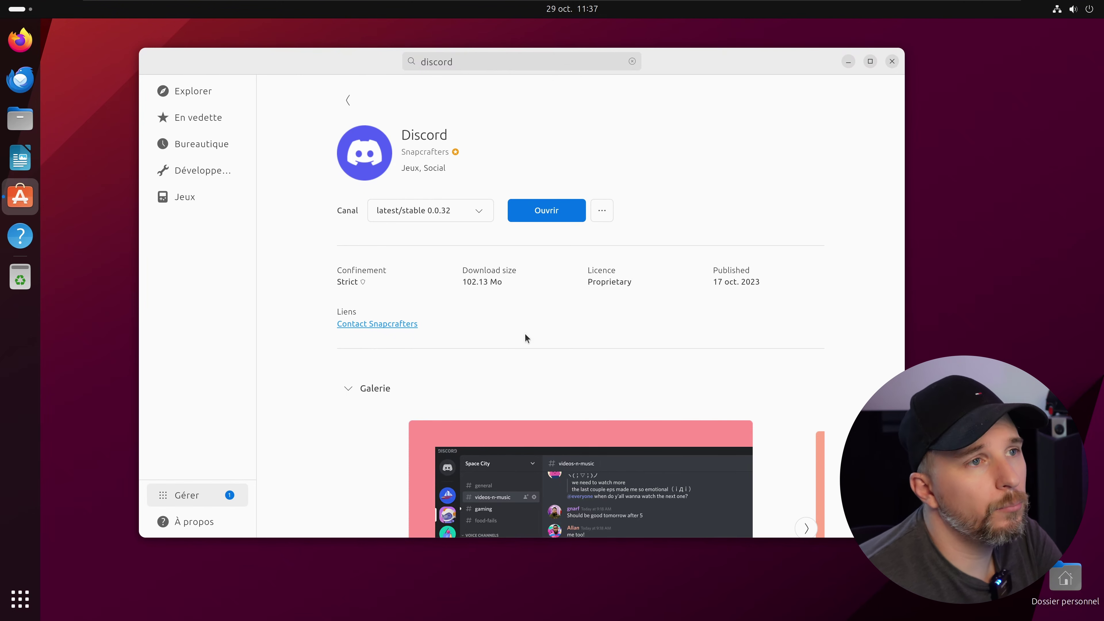
{"action": "left_click", "coordinate": [556, 217]}
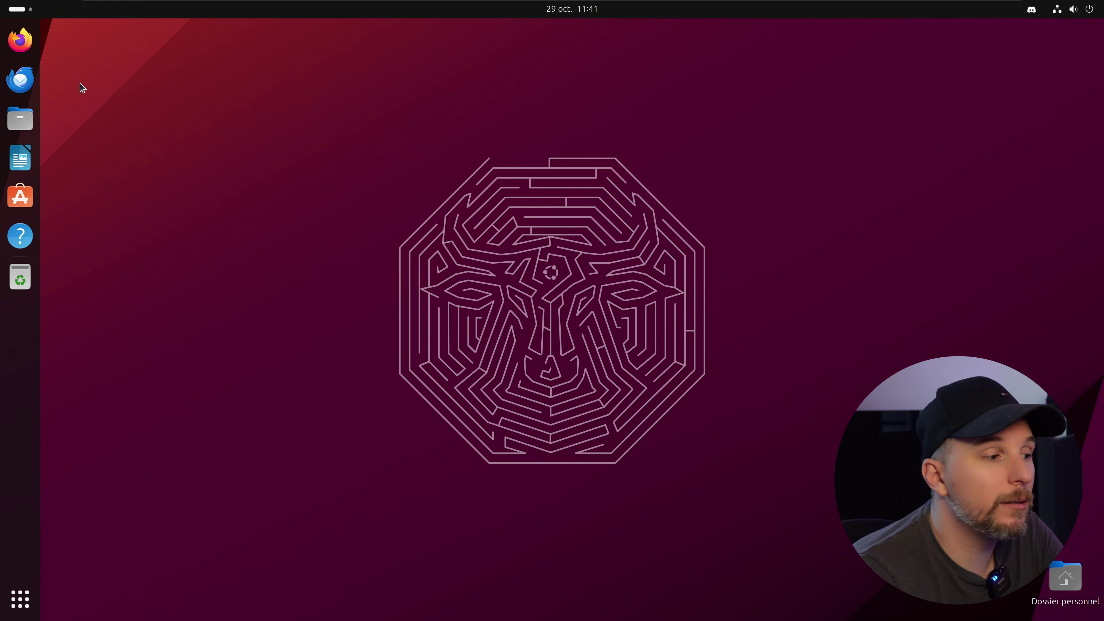
Look through both pages of the installed applications overview and the contents of the Utilitaires folder
{"action": "left_click", "coordinate": [20, 599]}
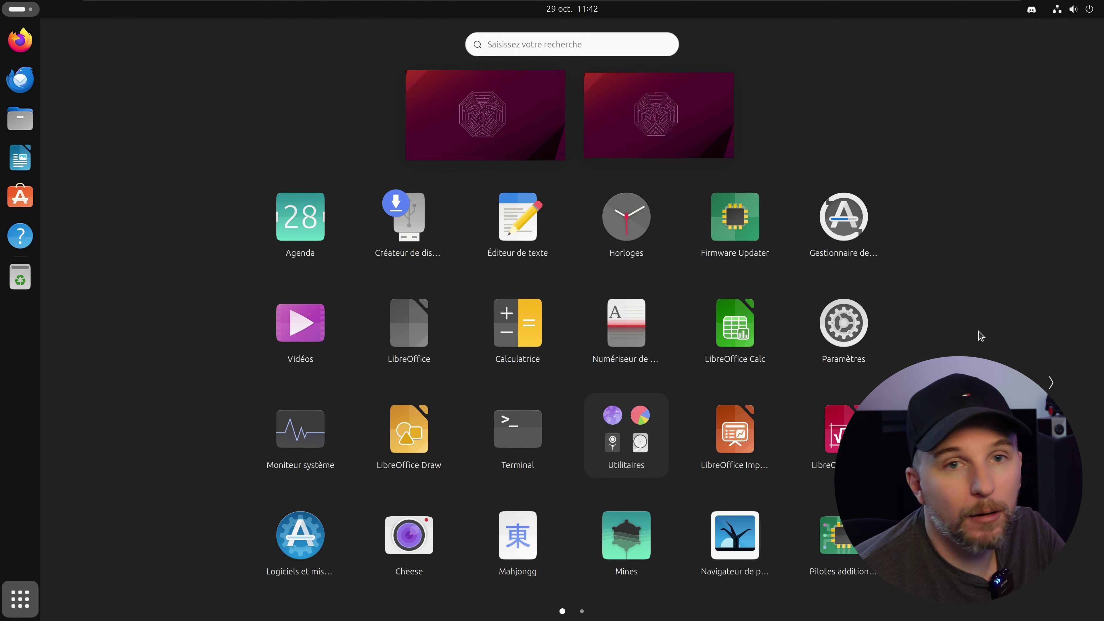
{"action": "left_click", "coordinate": [1052, 383]}
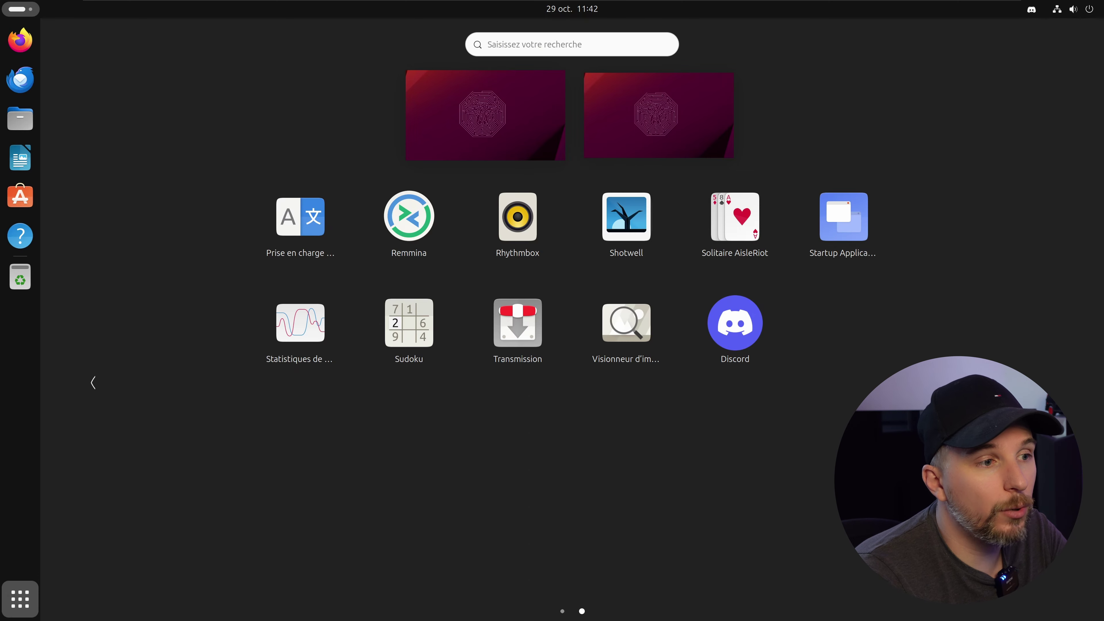
{"action": "scroll", "coordinate": [631, 430], "scroll_direction": "up", "scroll_amount": 1}
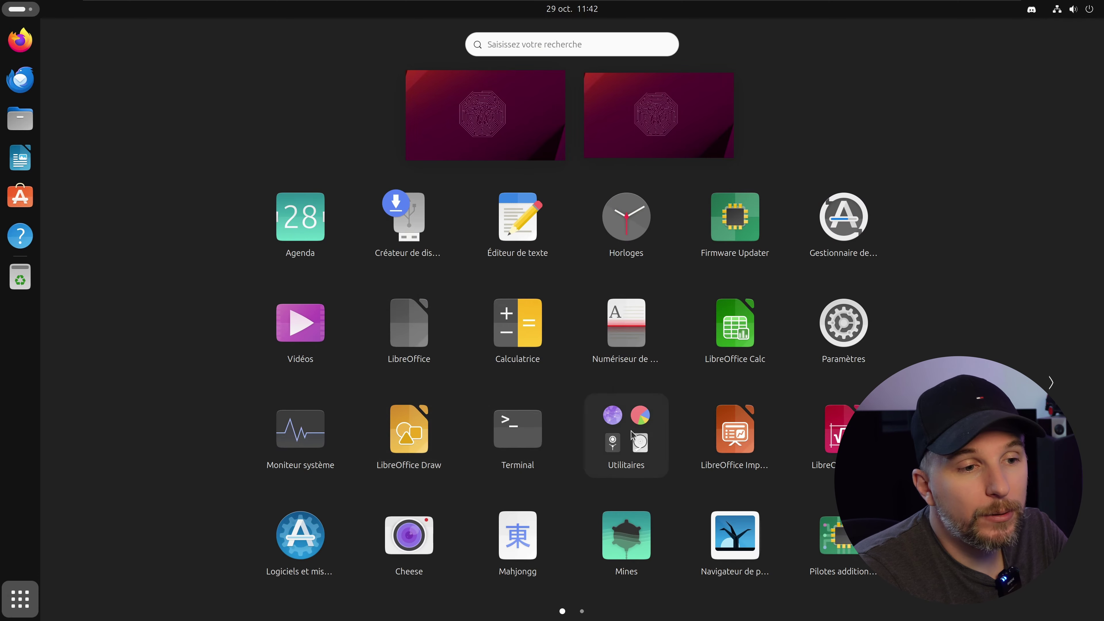
{"action": "left_click", "coordinate": [626, 435]}
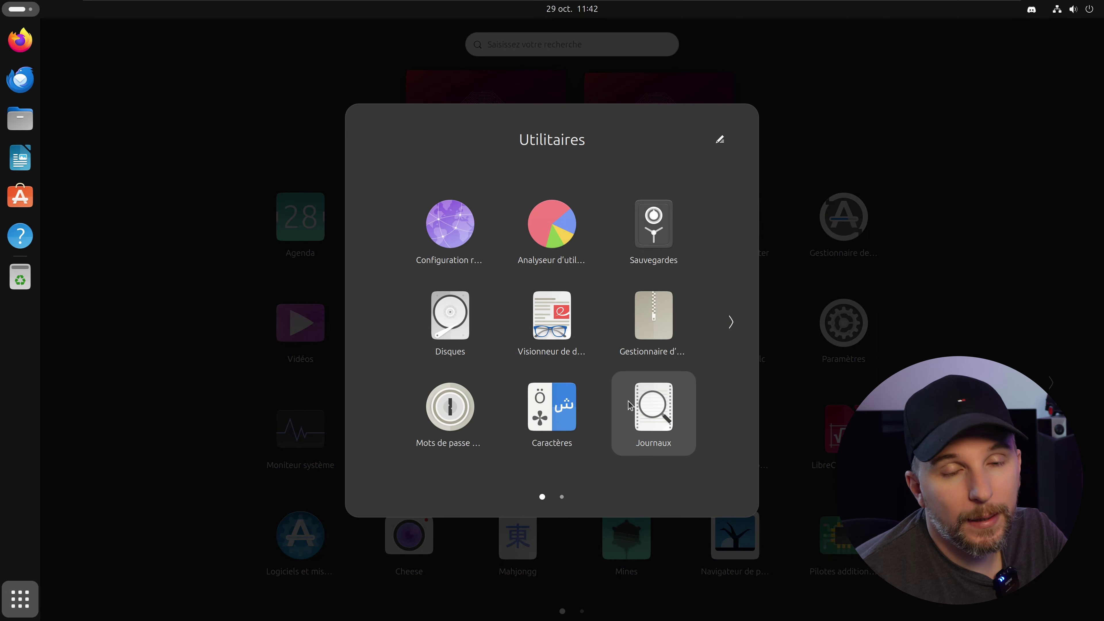
{"action": "left_click", "coordinate": [734, 329]}
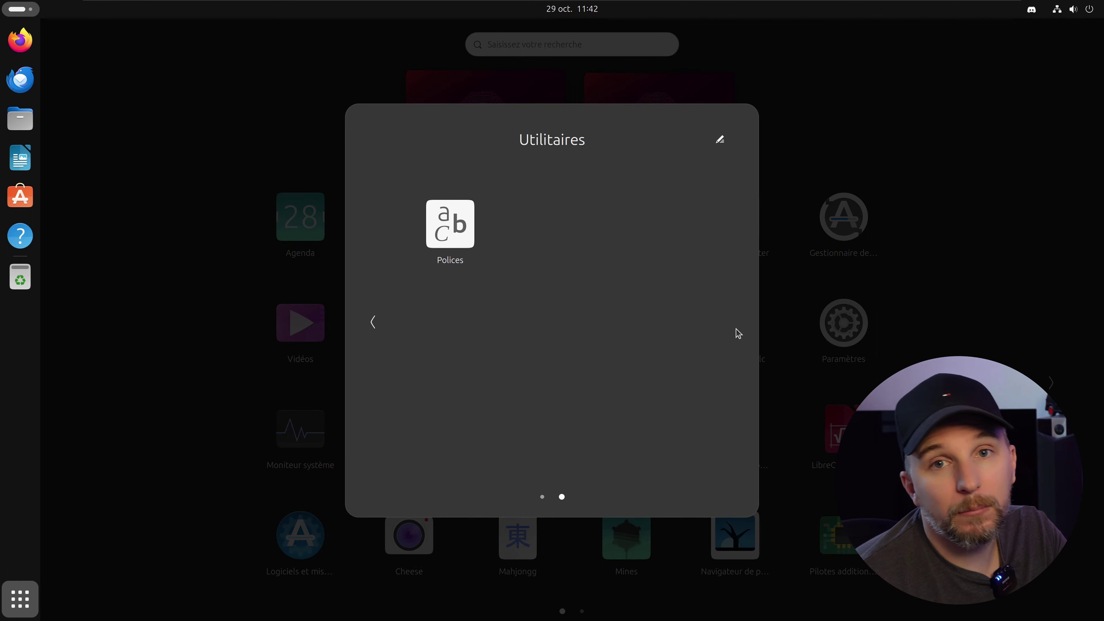
{"action": "left_click", "coordinate": [371, 321]}
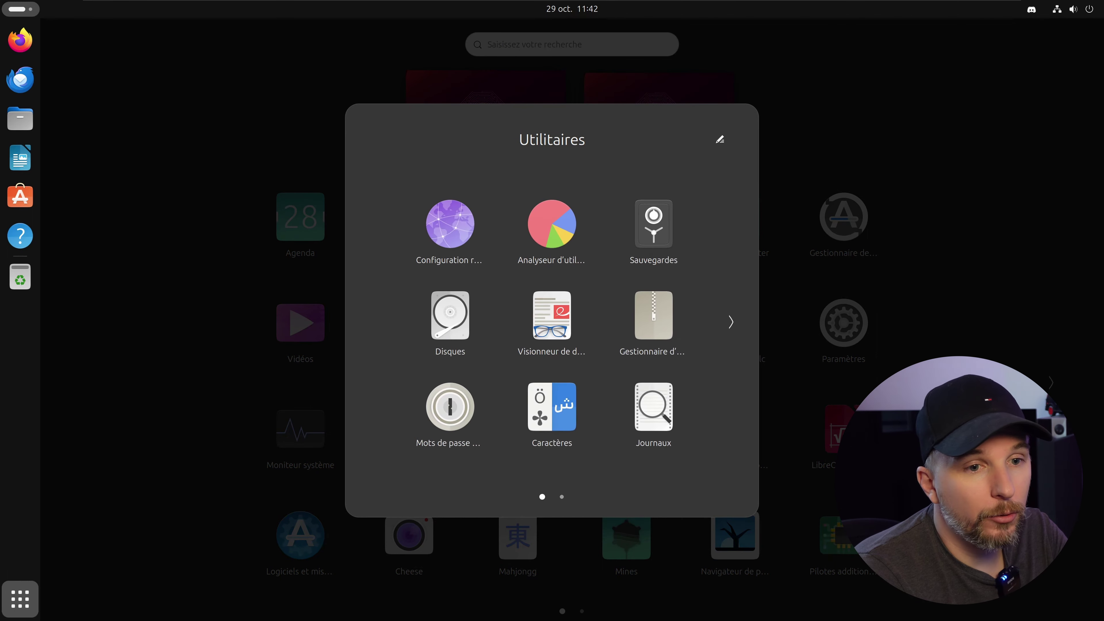
{"action": "key", "text": "Escape"}
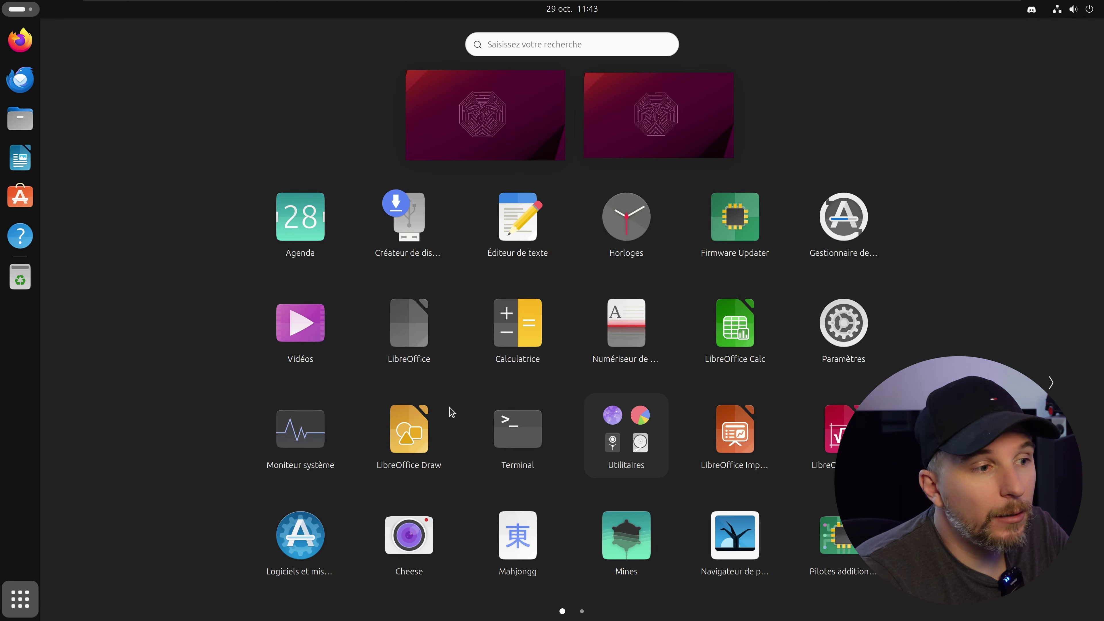
Launch Moniteur système, move its window towards the middle of the desktop and enlarge it
{"action": "left_click", "coordinate": [320, 430]}
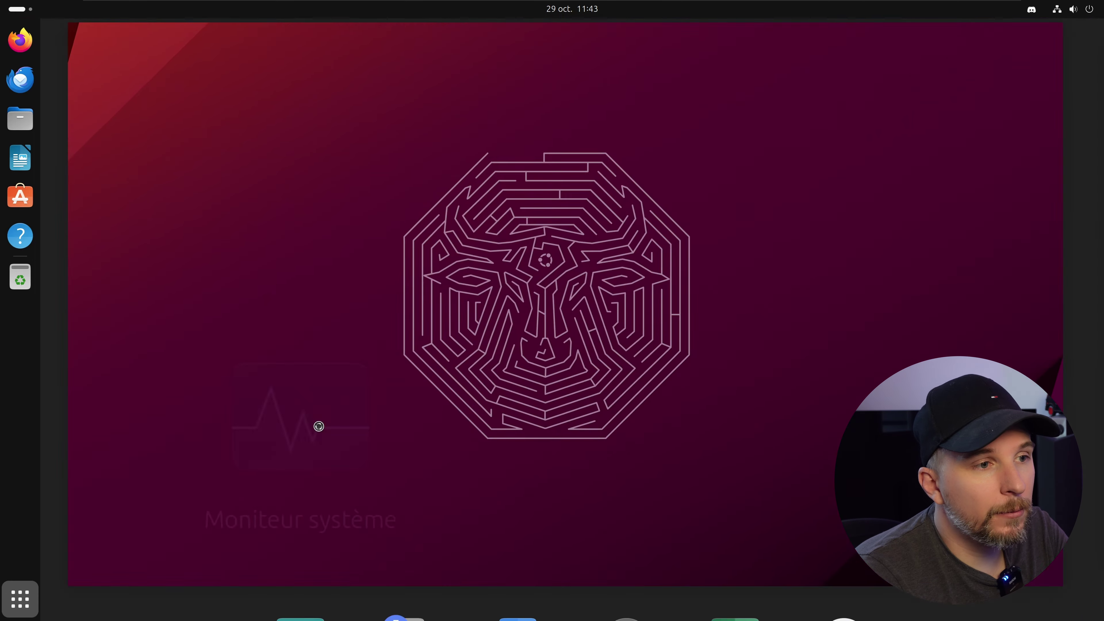
{"action": "left_click_drag", "start_coordinate": [215, 28], "coordinate": [420, 79]}
{"action": "left_click_drag", "start_coordinate": [672, 373], "coordinate": [969, 516]}
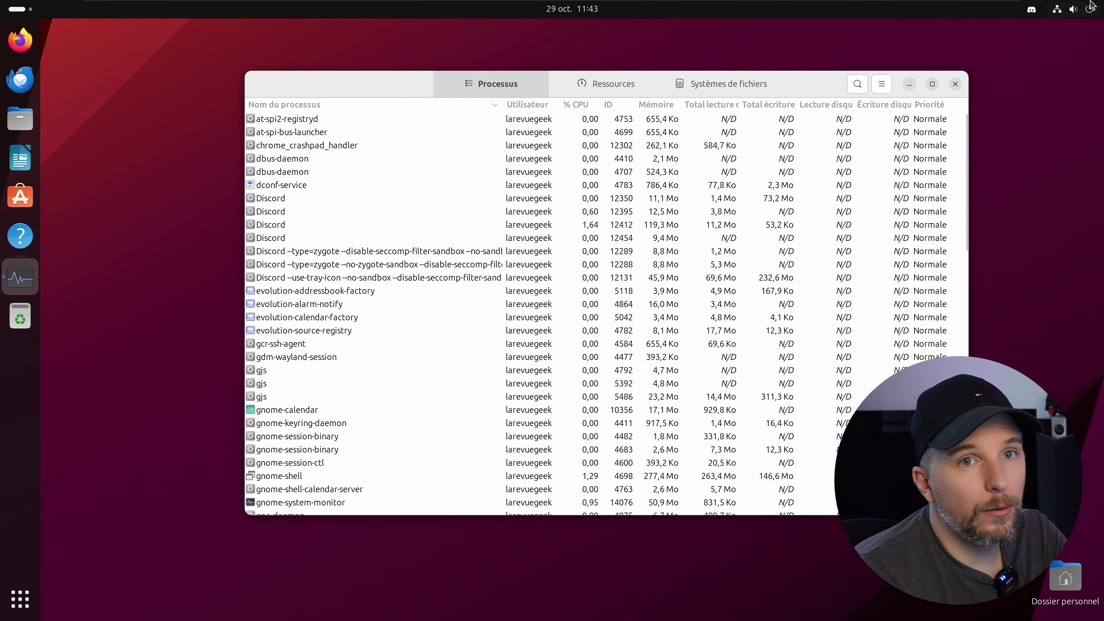
Quit the Discord client running in the background
{"action": "left_click", "coordinate": [1031, 9]}
{"action": "left_click", "coordinate": [1018, 139]}
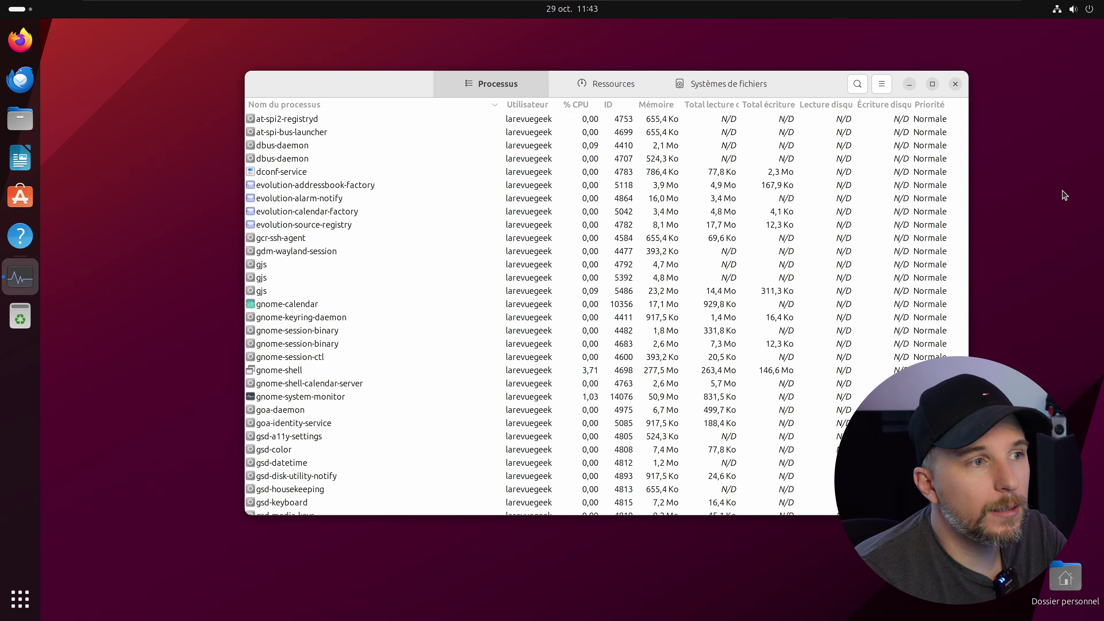
Sort the running processes by memory use, highest first, and review the whole process list
{"action": "left_click", "coordinate": [650, 105]}
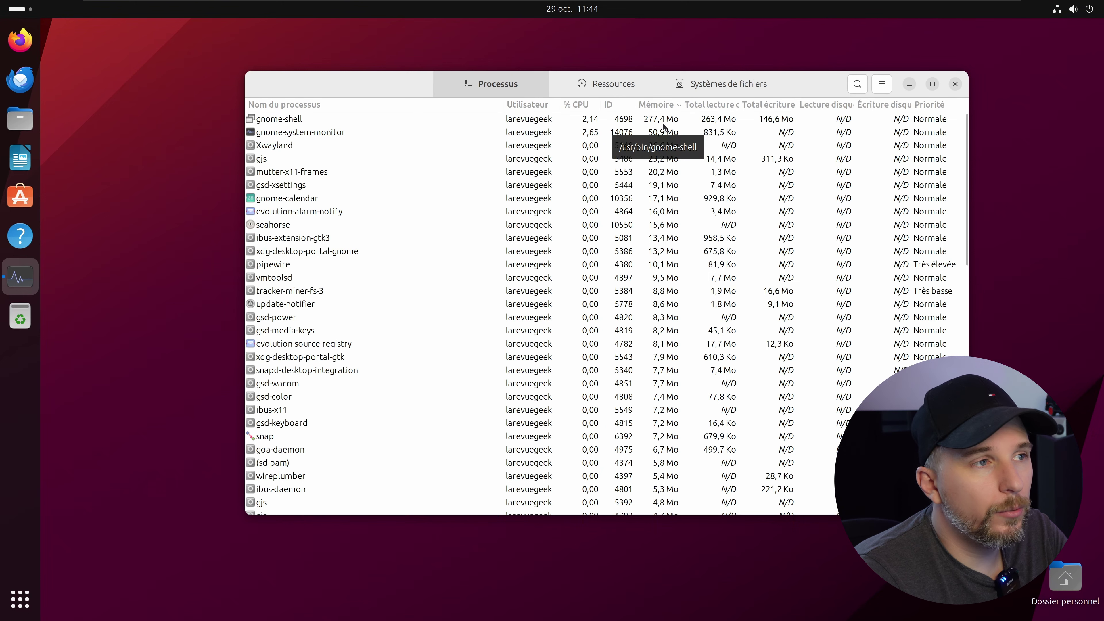
{"action": "key", "text": "Num_Lock"}
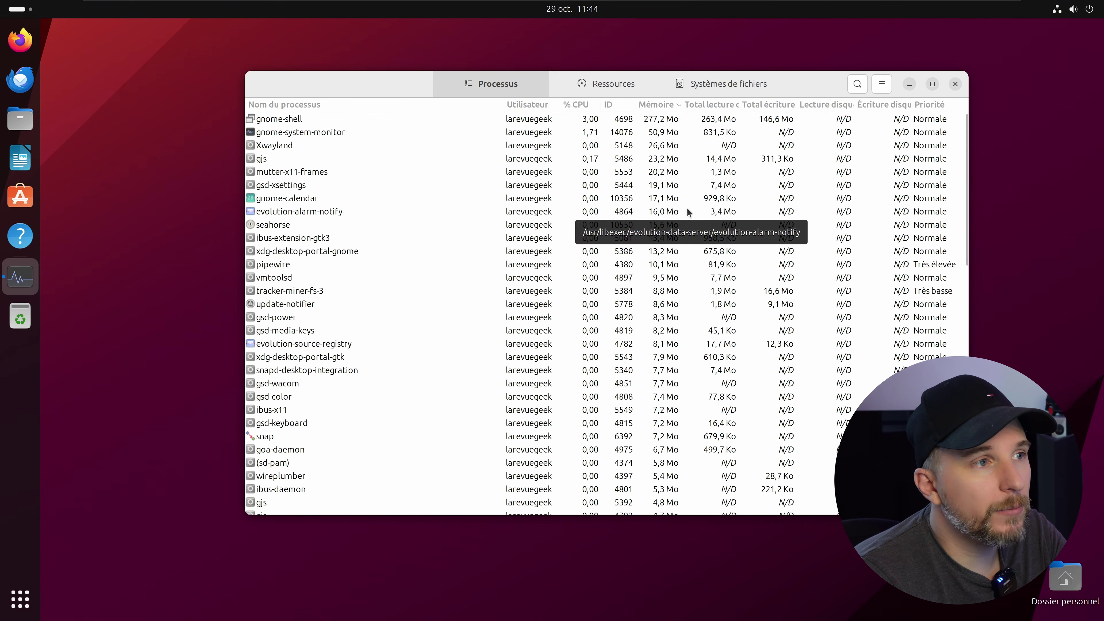
{"action": "scroll", "coordinate": [687, 210], "scroll_direction": "down", "scroll_amount": 5}
{"action": "scroll", "coordinate": [687, 210], "scroll_direction": "down", "scroll_amount": 3}
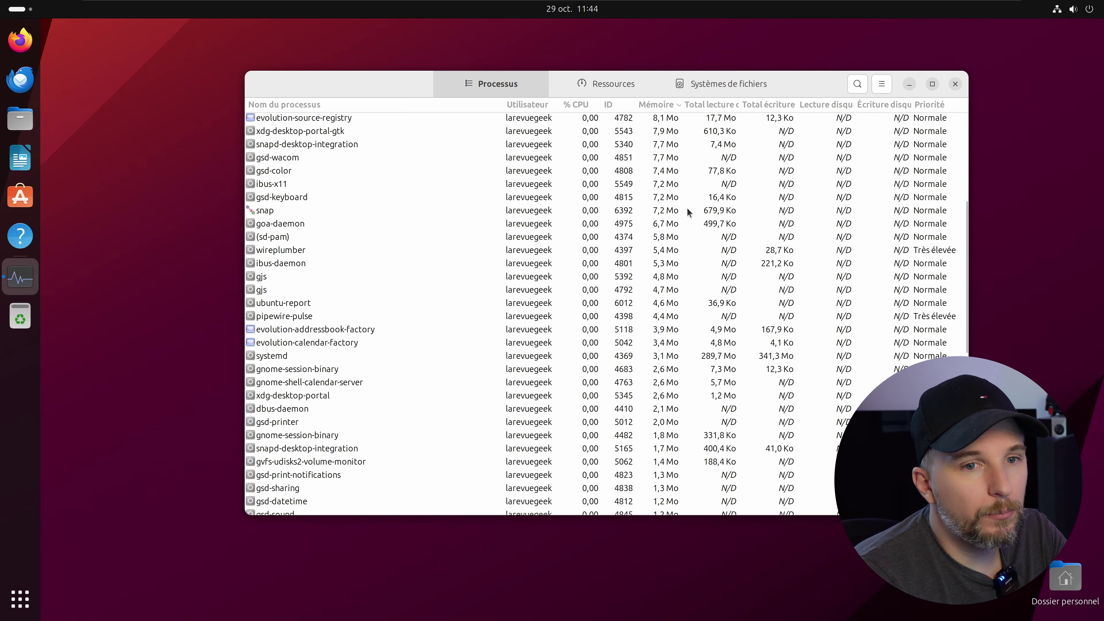
{"action": "scroll", "coordinate": [687, 210], "scroll_direction": "down", "scroll_amount": 7}
{"action": "scroll", "coordinate": [688, 207], "scroll_direction": "down", "scroll_amount": 8}
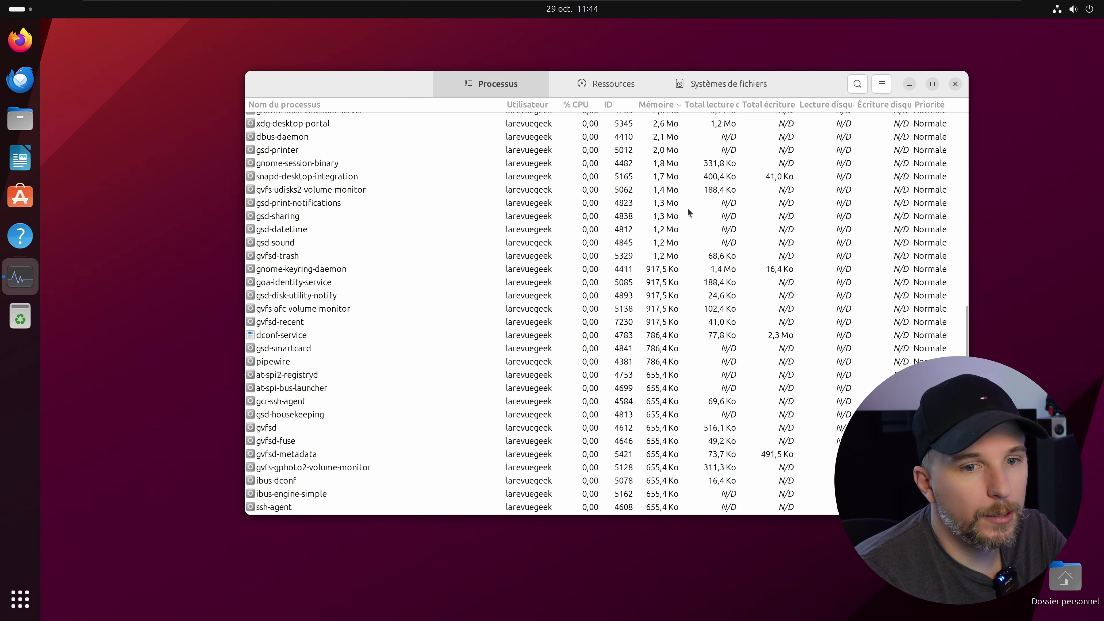
{"action": "scroll", "coordinate": [662, 246], "scroll_direction": "up", "scroll_amount": 20}
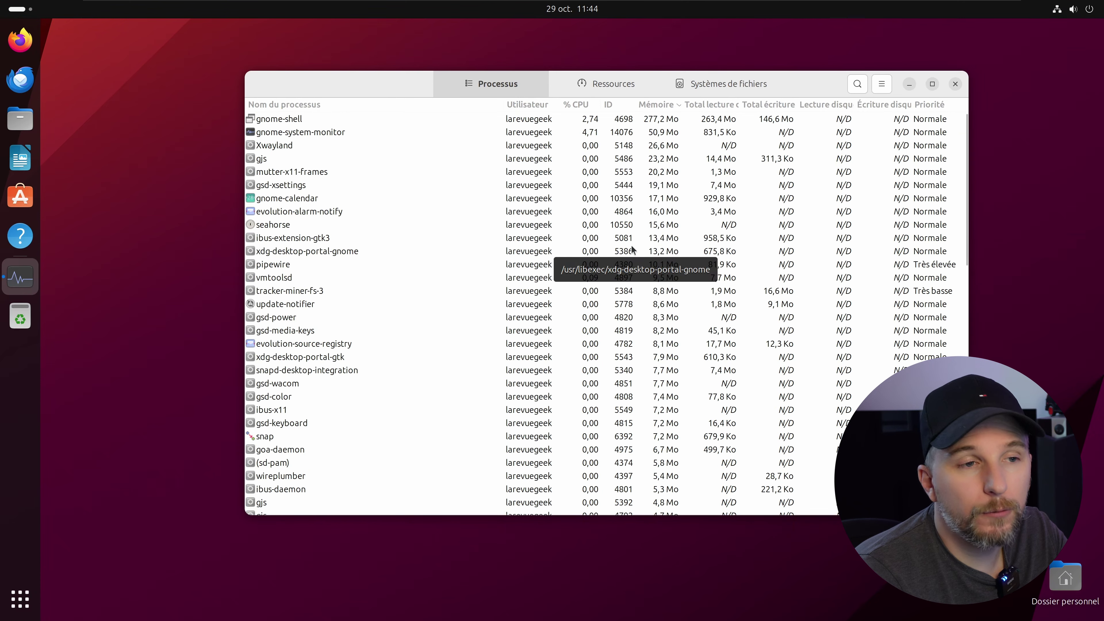
{"action": "scroll", "coordinate": [631, 249], "scroll_direction": "down", "scroll_amount": 20}
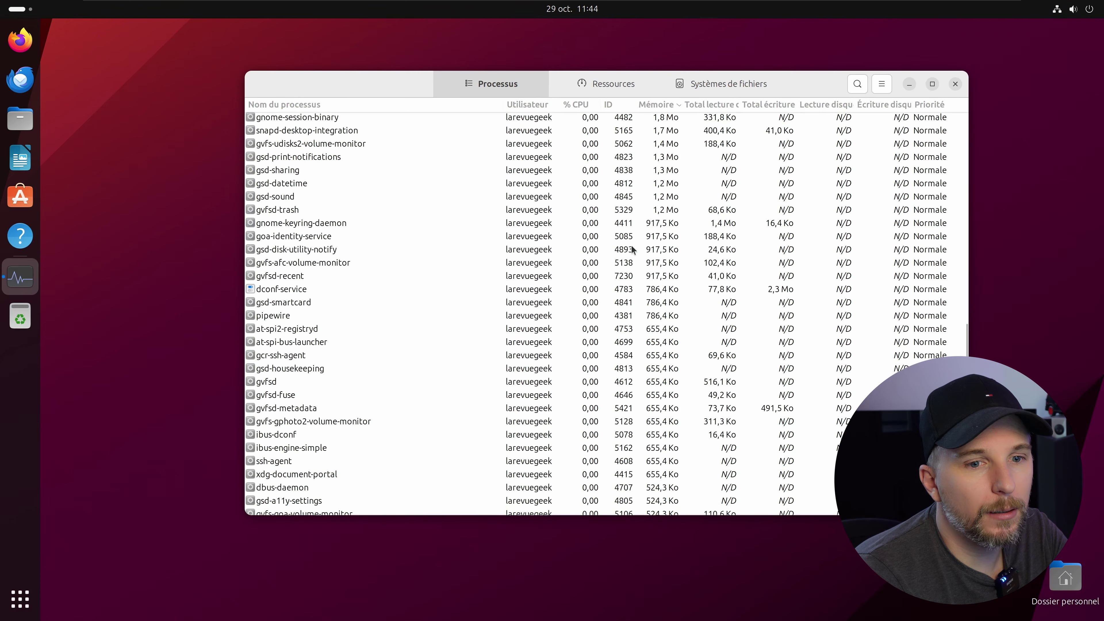
Return to the start of the process list and review the Ressources graphs and the Systèmes de fichiers view
{"action": "scroll", "coordinate": [631, 249], "scroll_direction": "up", "scroll_amount": 20}
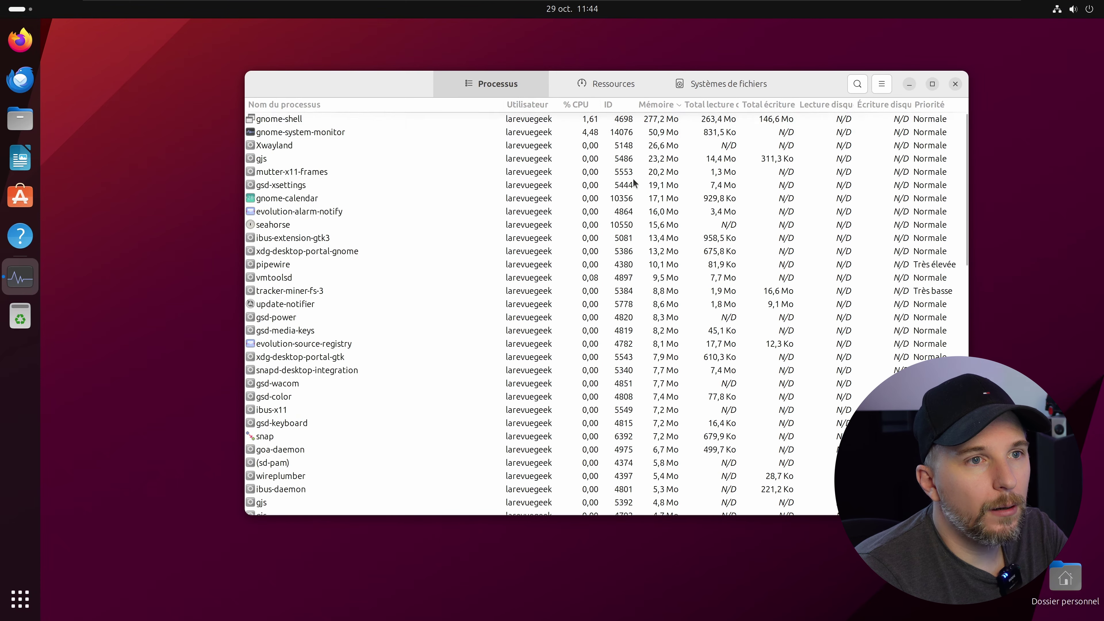
{"action": "left_click", "coordinate": [618, 88]}
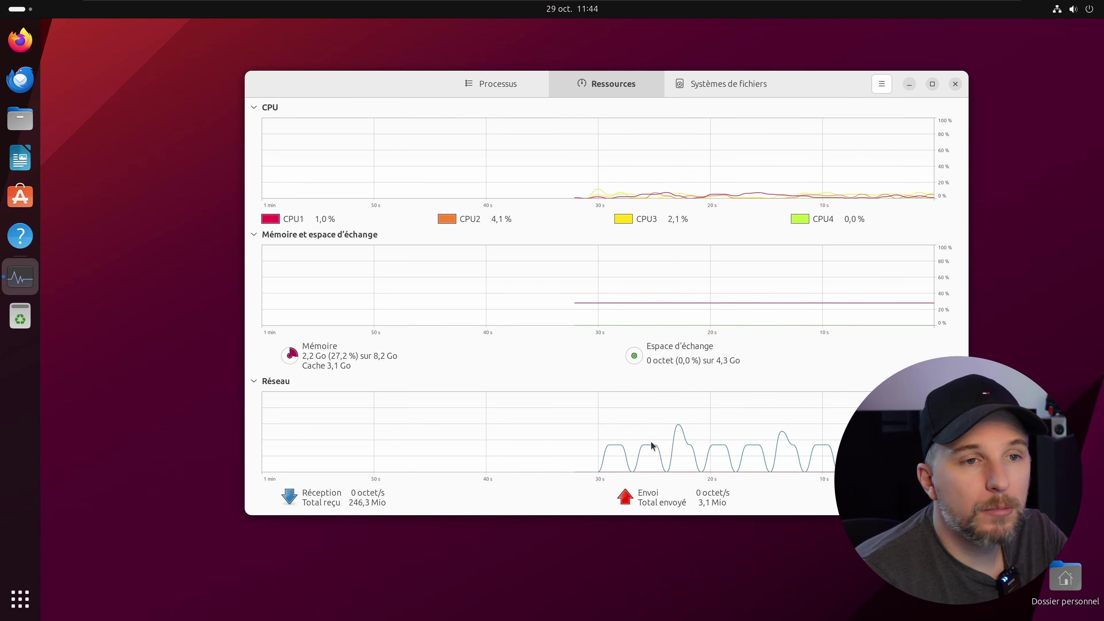
{"action": "left_click", "coordinate": [713, 90]}
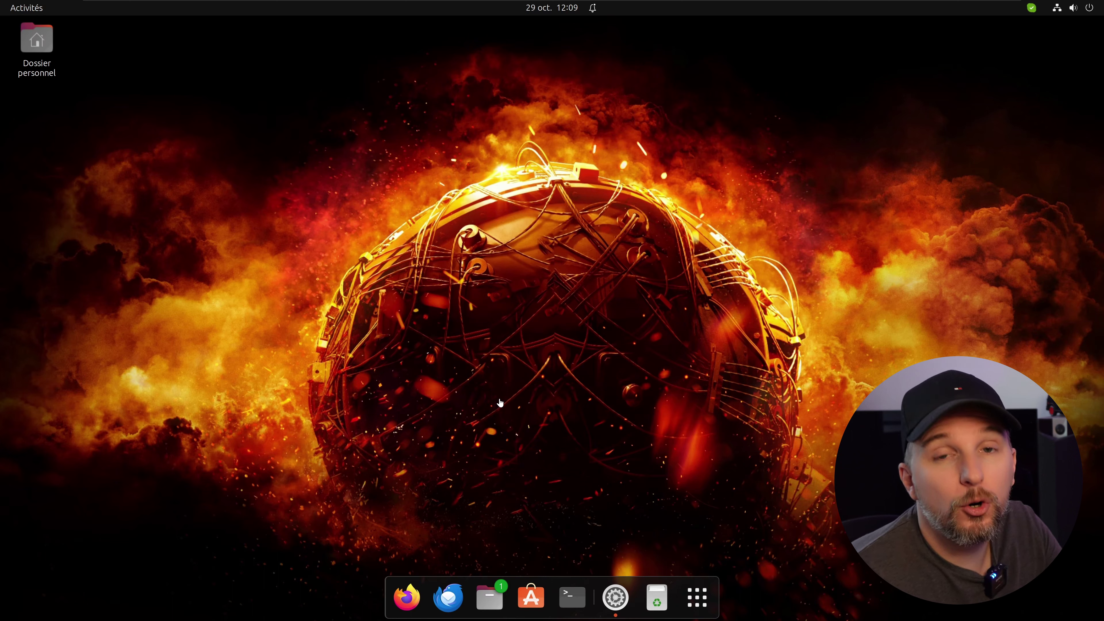
Check the operating system details on the À propos page of Paramètres and close the window
{"action": "left_click", "coordinate": [615, 599]}
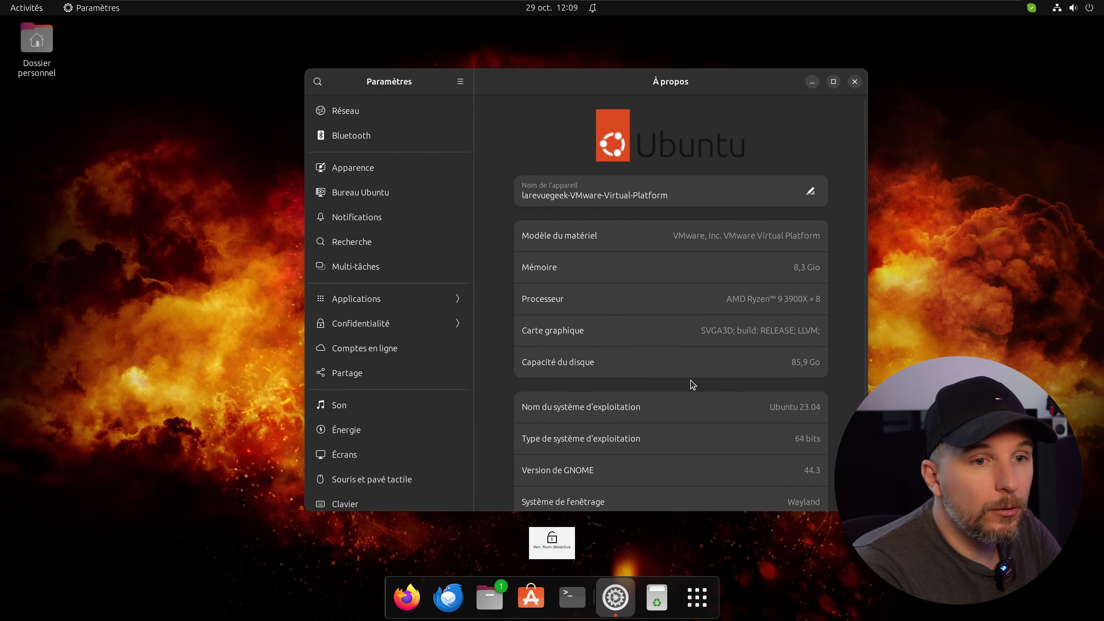
{"action": "scroll", "coordinate": [722, 360], "scroll_direction": "down", "scroll_amount": 2}
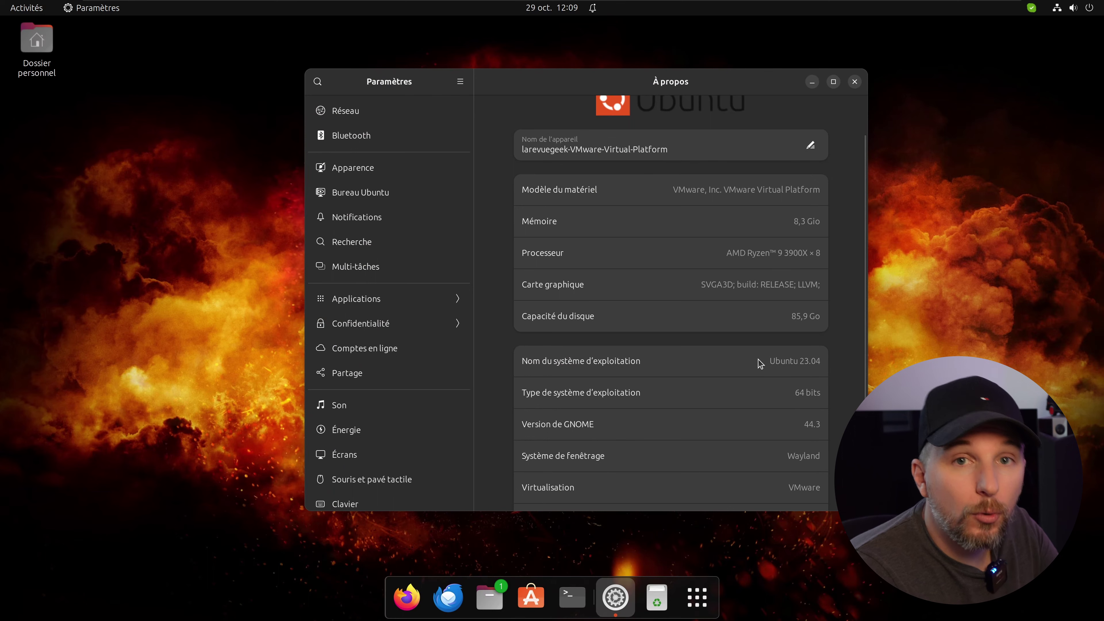
{"action": "left_click", "coordinate": [855, 82]}
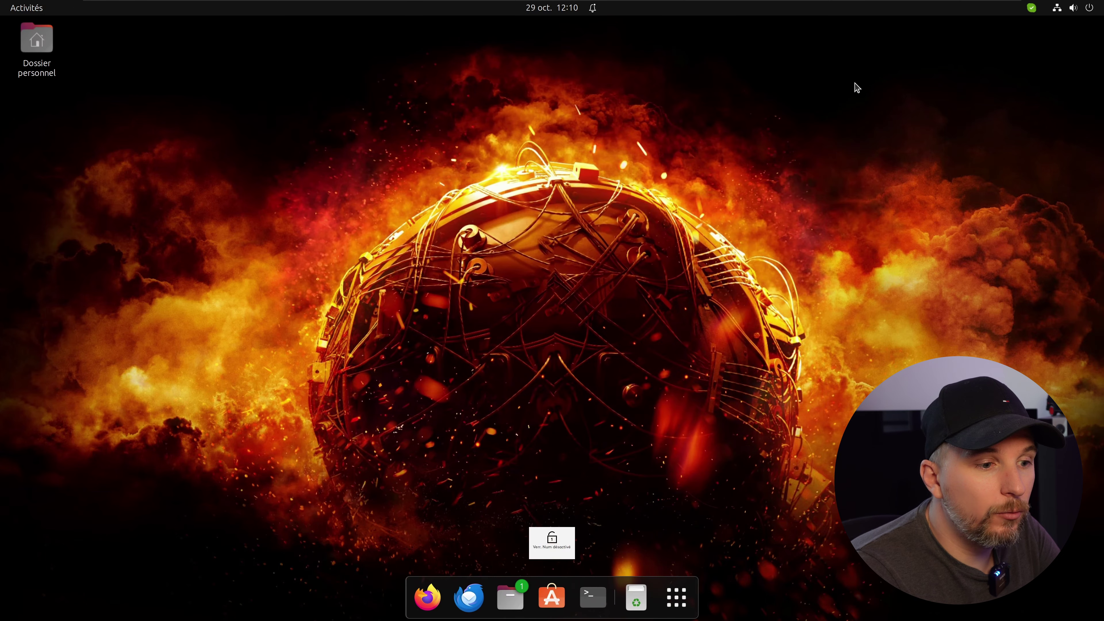
Launch a terminal in the middle of the desktop, run sudo apt-get update and enter the account password
{"action": "left_click", "coordinate": [593, 597]}
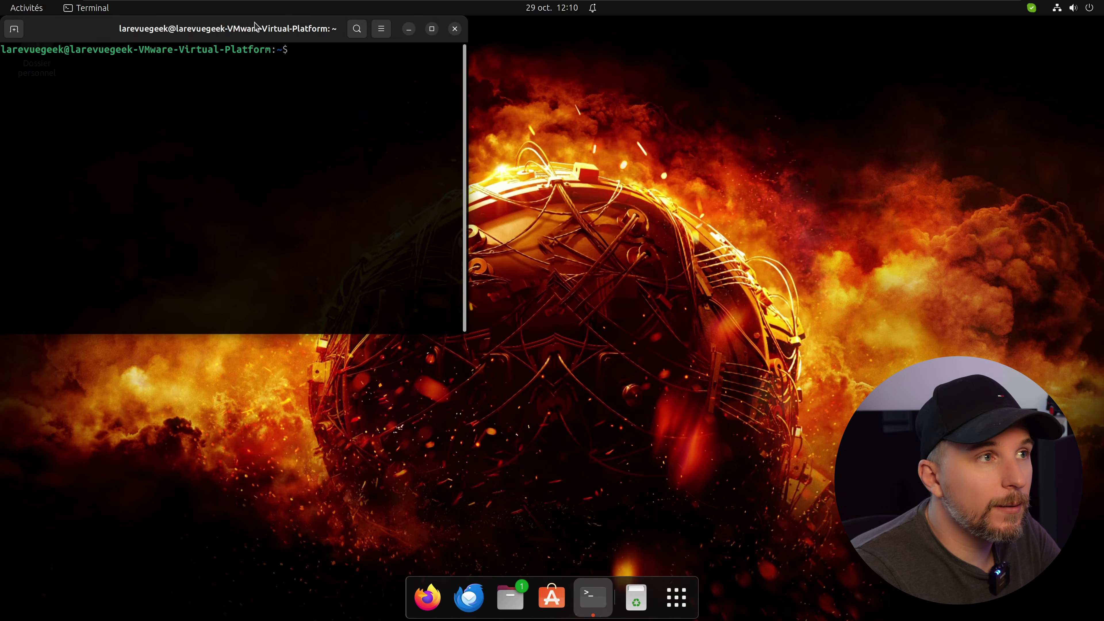
{"action": "left_click_drag", "start_coordinate": [455, 148], "coordinate": [575, 206]}
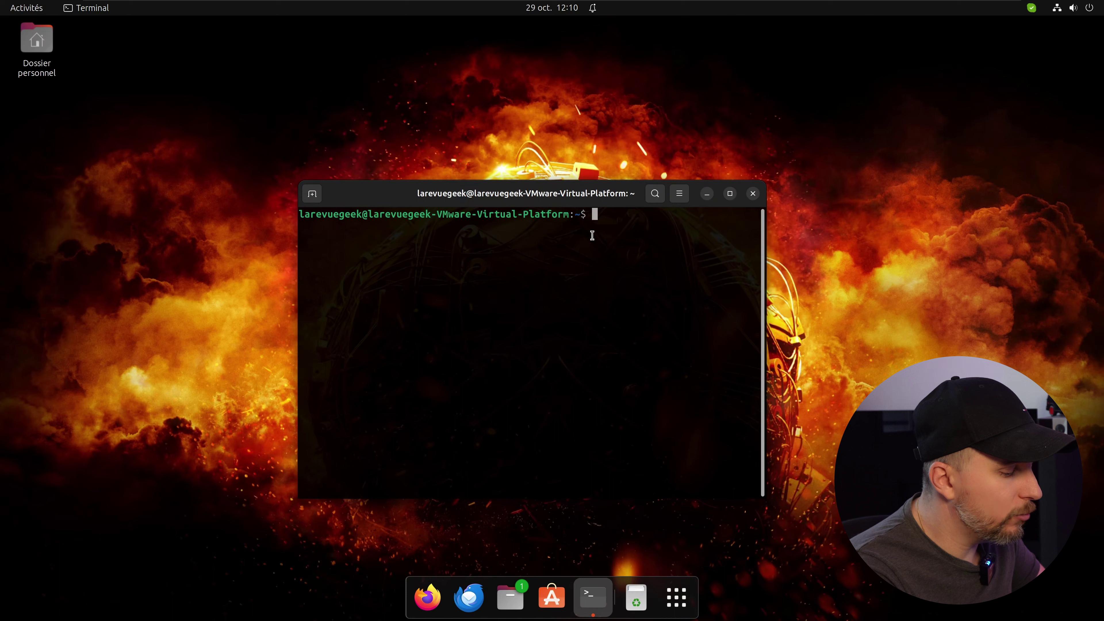
{"action": "type", "text": "sudo ap"}
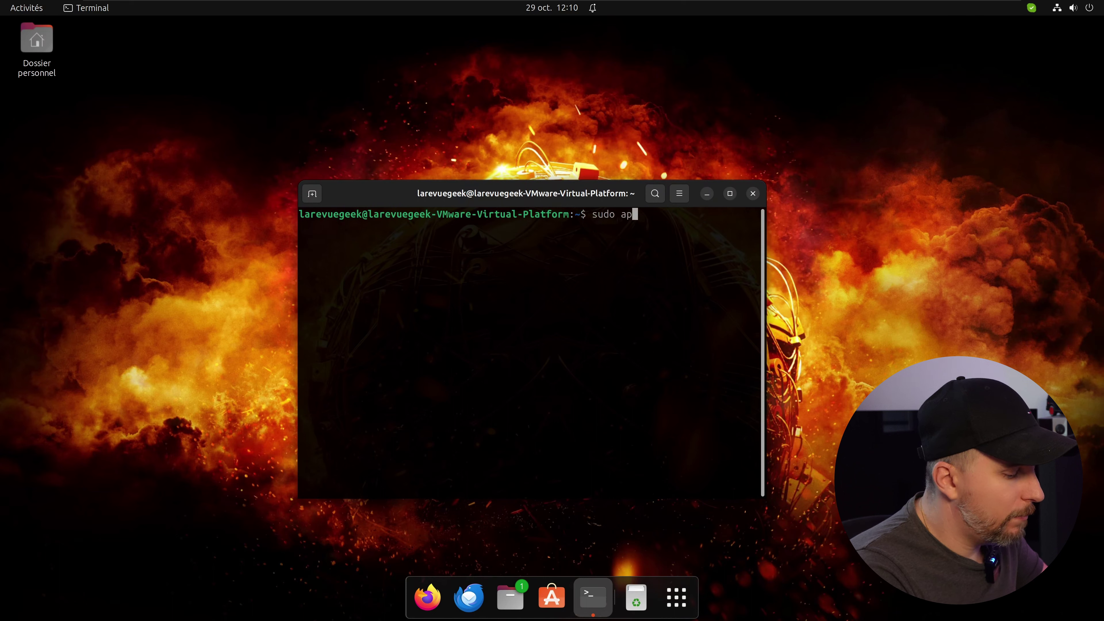
{"action": "type", "text": "t-get update"}
{"action": "key", "text": "Return"}
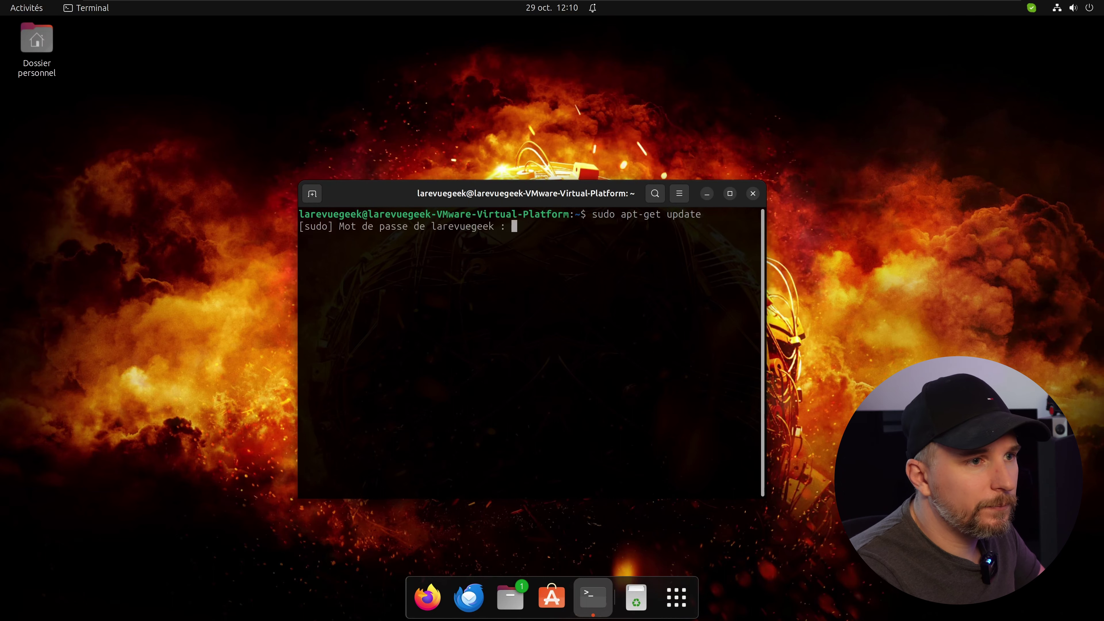
{"action": "key", "text": "Return"}
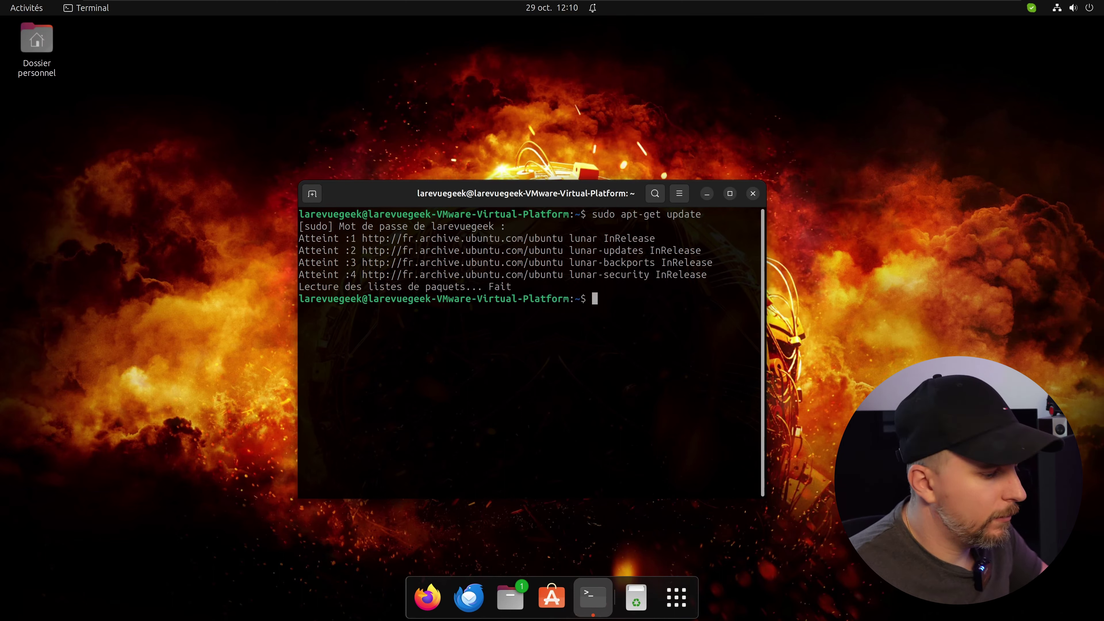
Upgrade the installed packages with sudo apt-get upgrade, answering o to continue, and clear the terminal output
{"action": "type", "text": "sudo "}
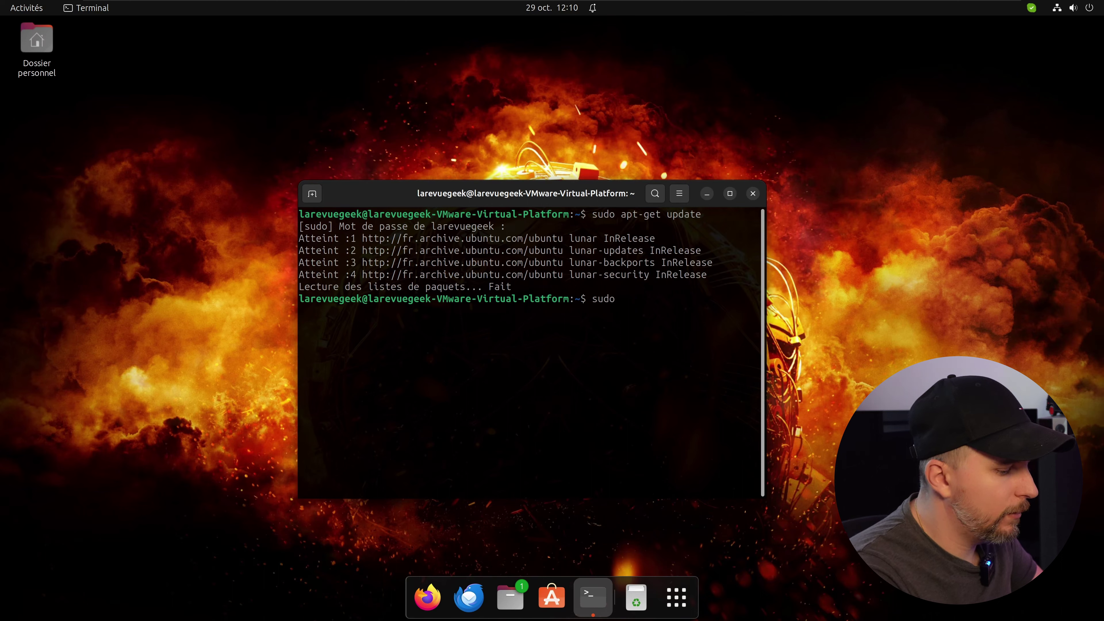
{"action": "type", "text": "apt-get upgrade"}
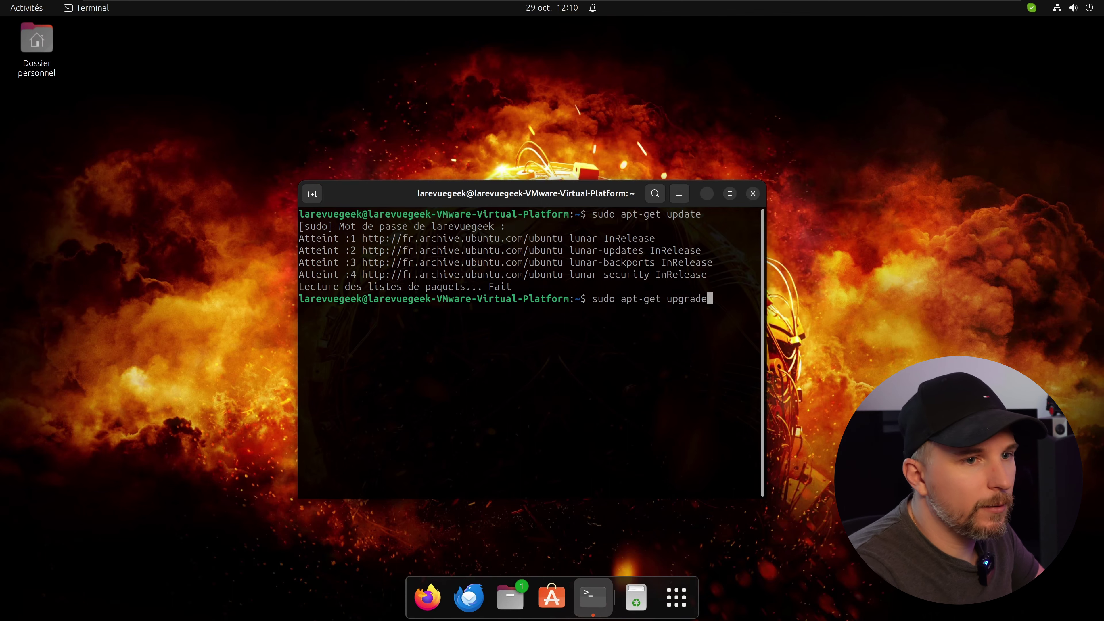
{"action": "key", "text": "Return"}
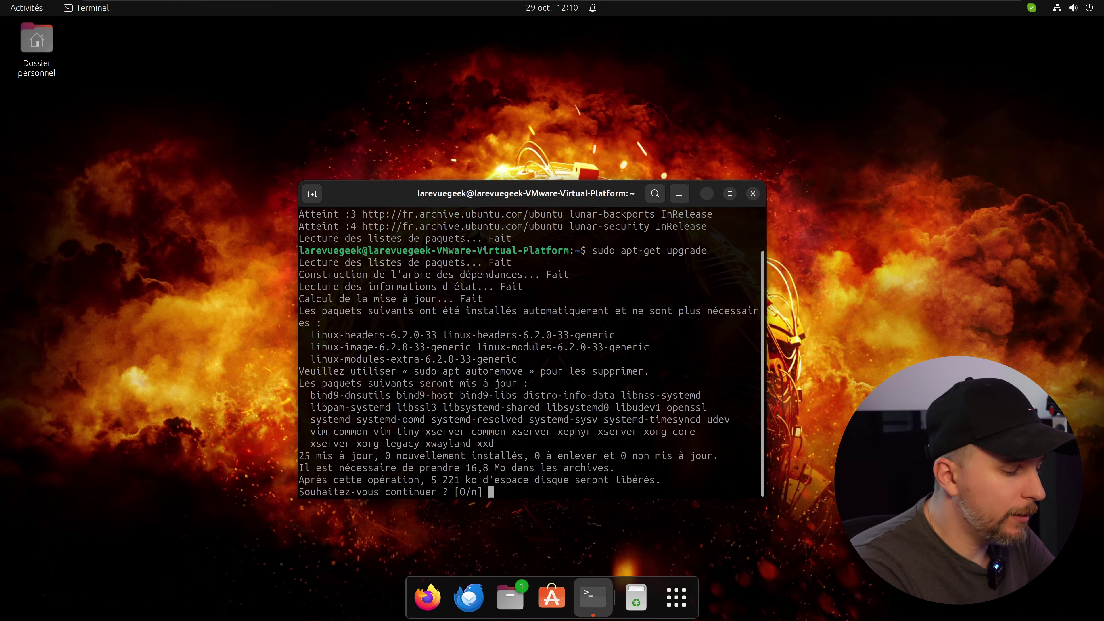
{"action": "type", "text": "o"}
{"action": "key", "text": "Return"}
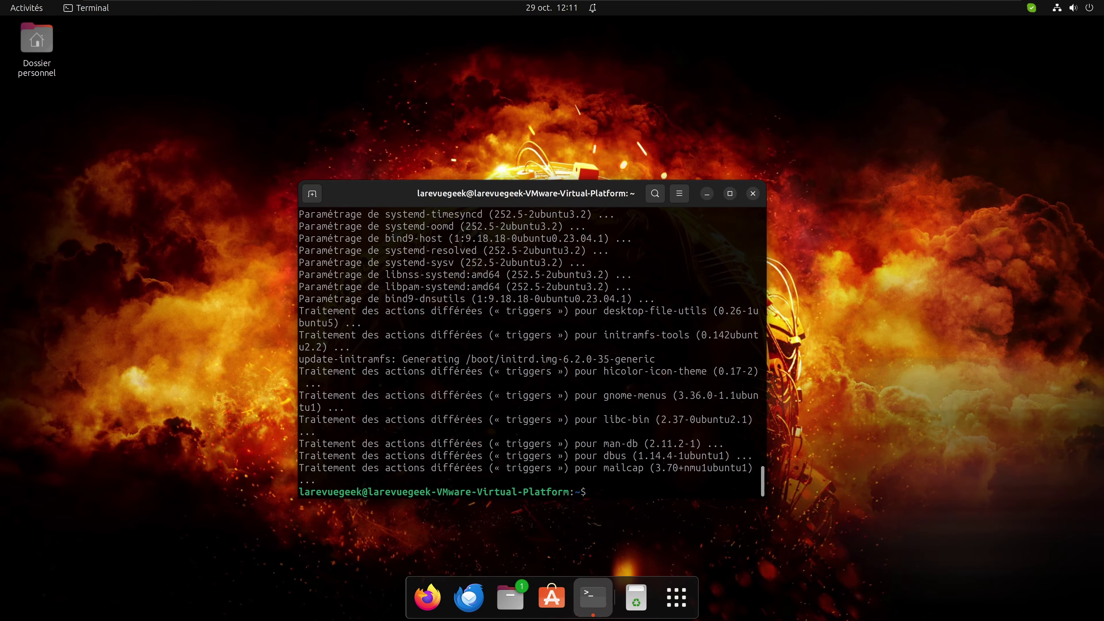
{"action": "key", "text": "Num_Lock"}
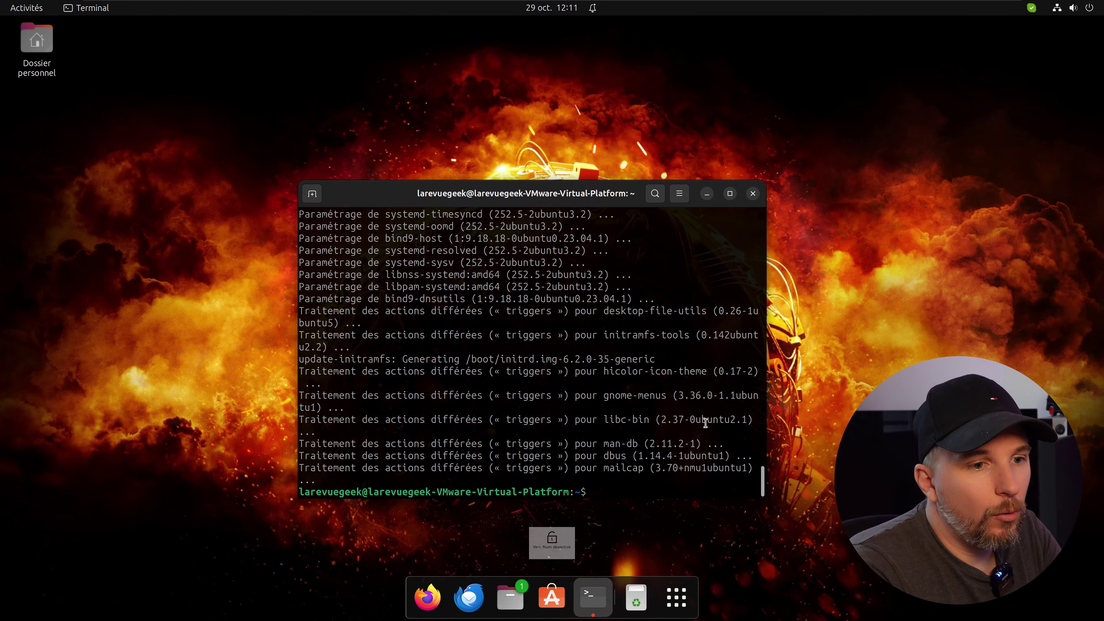
{"action": "type", "text": "clear"}
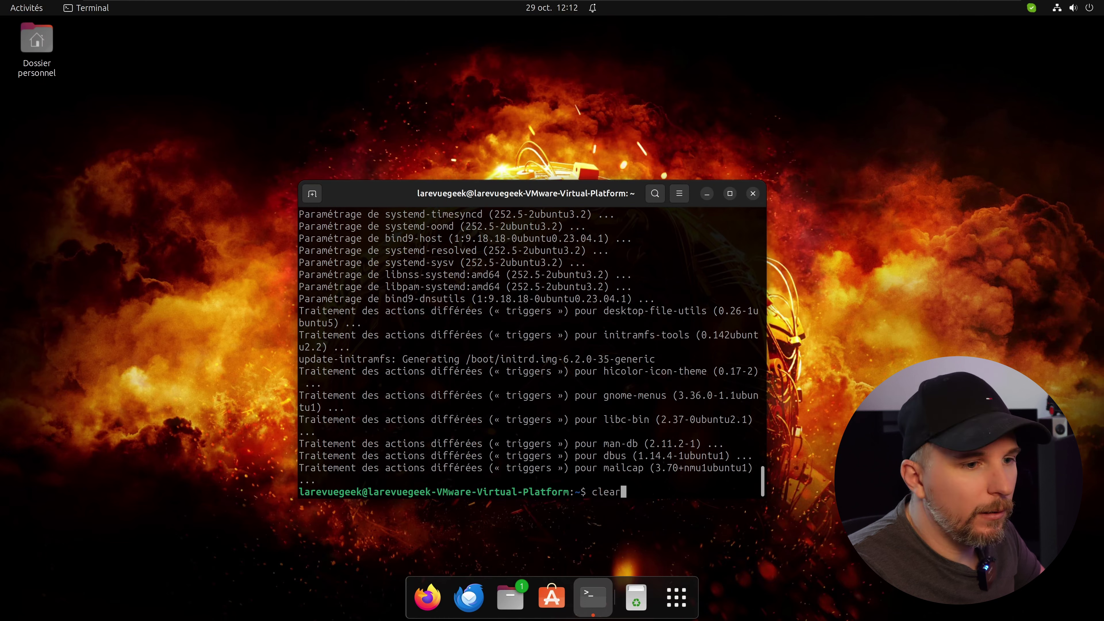
{"action": "key", "text": "Return"}
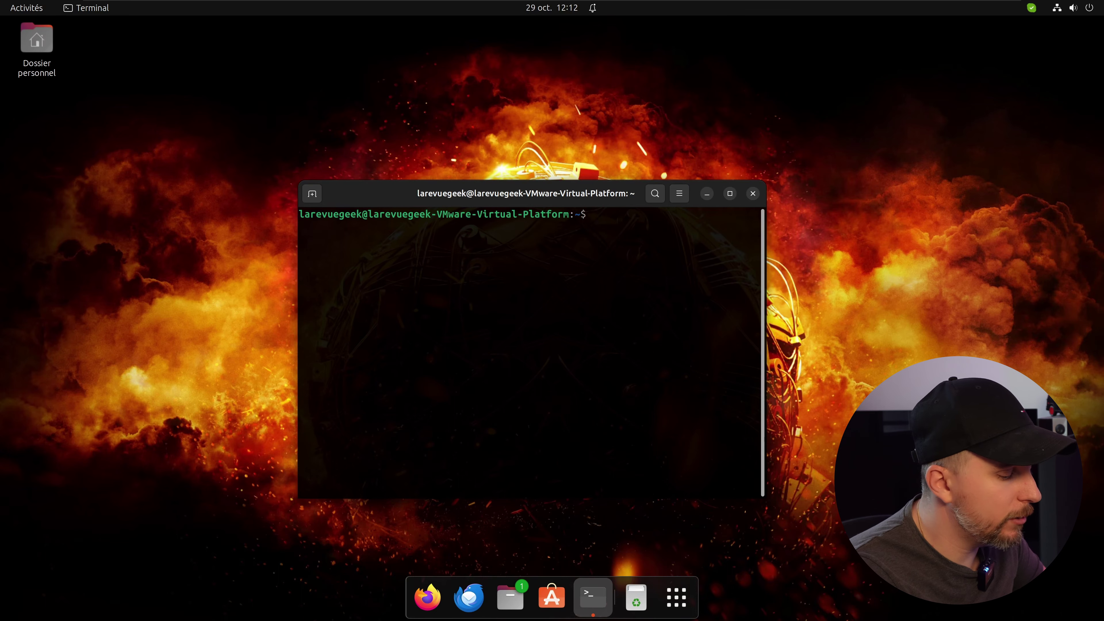
View /etc/apt/sources.list in nano with sudo, highlight the release name lunar in the first deb line, and exit without editing
{"action": "type", "text": "sudo nan"}
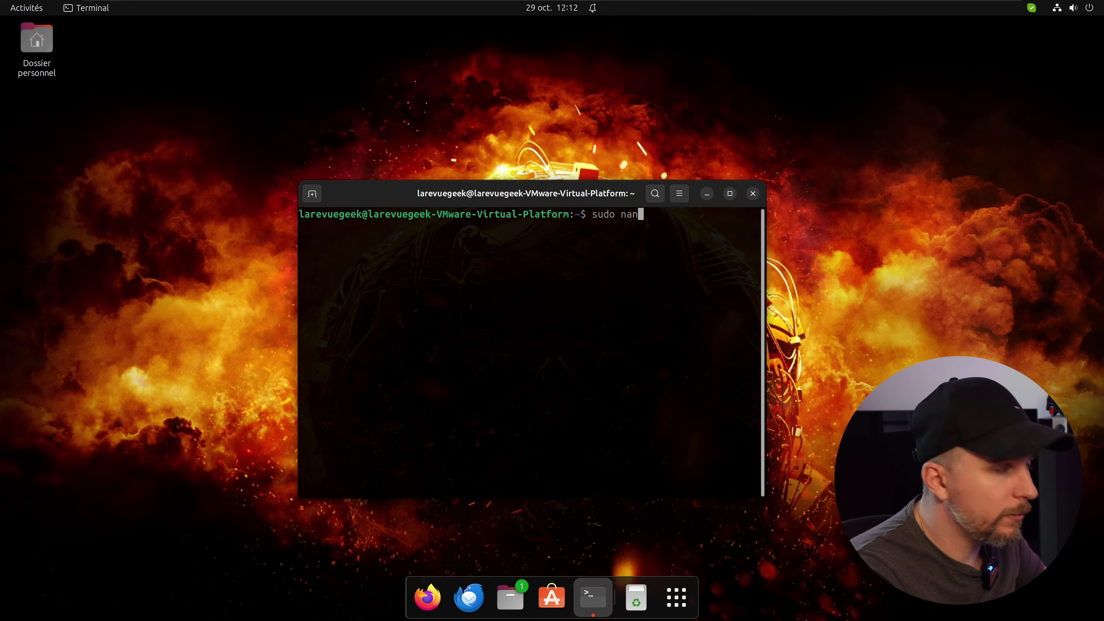
{"action": "type", "text": "o /etc/apt/sou"}
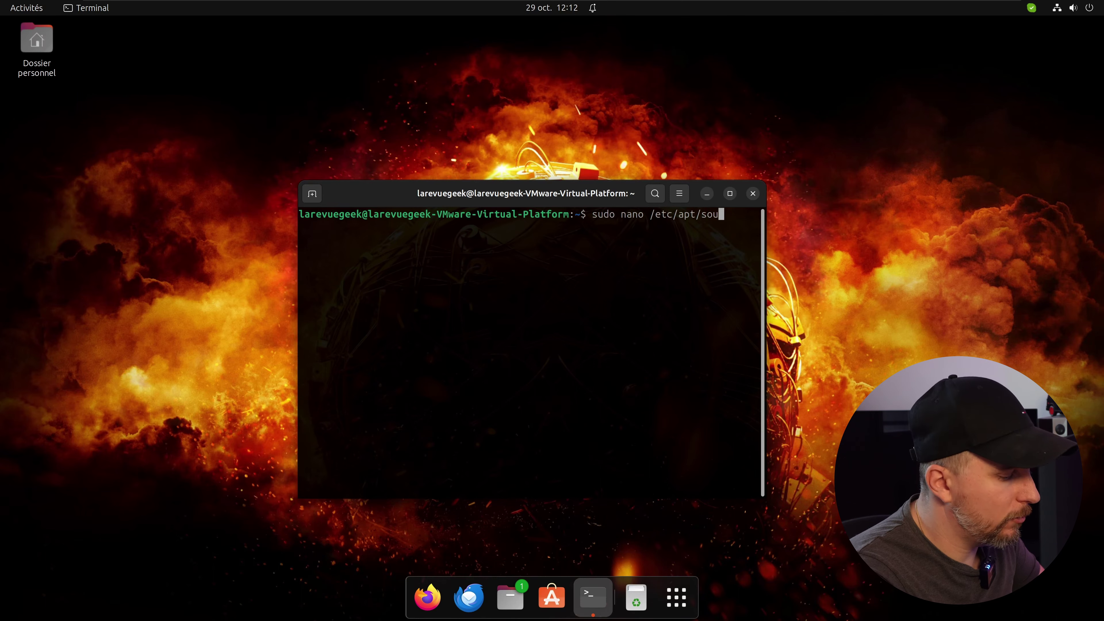
{"action": "key", "text": "Tab"}
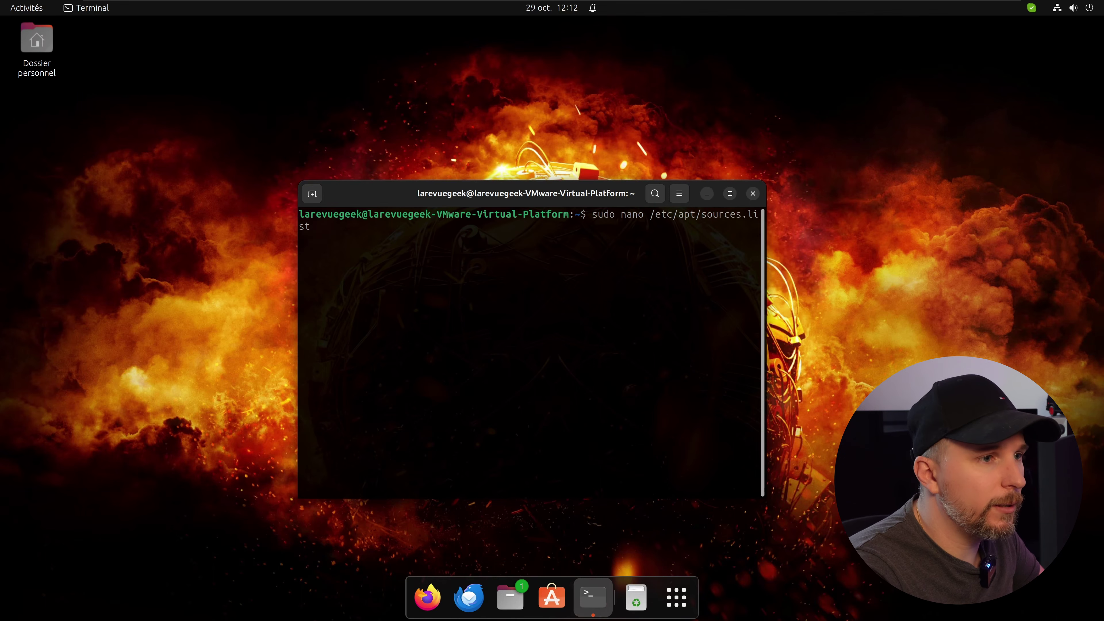
{"action": "key", "text": "Return"}
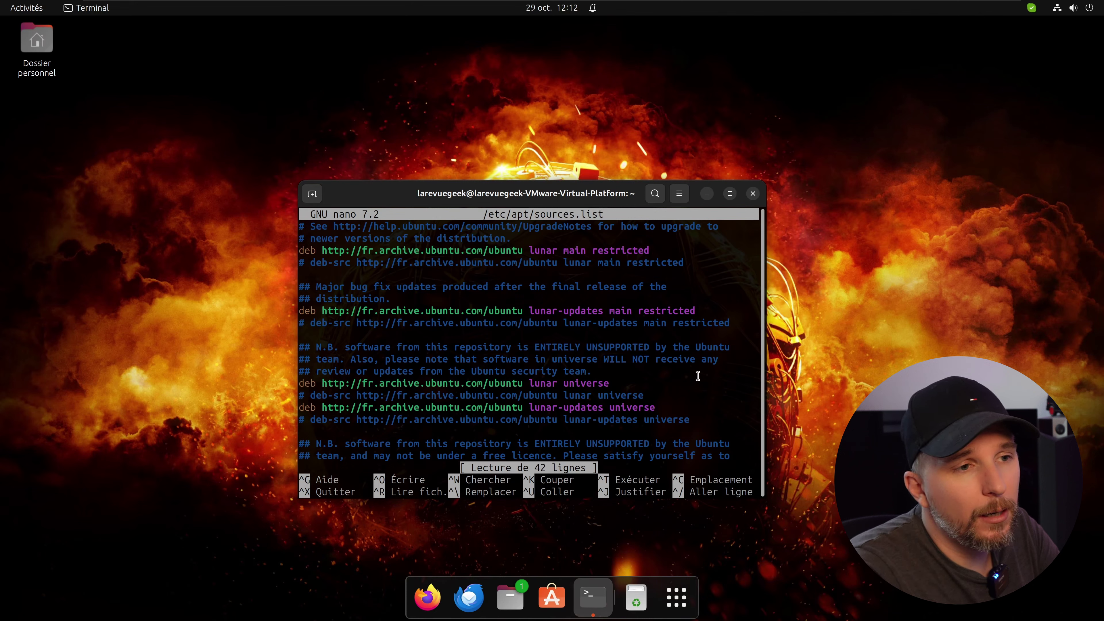
{"action": "left_click_drag", "start_coordinate": [557, 250], "coordinate": [536, 249]}
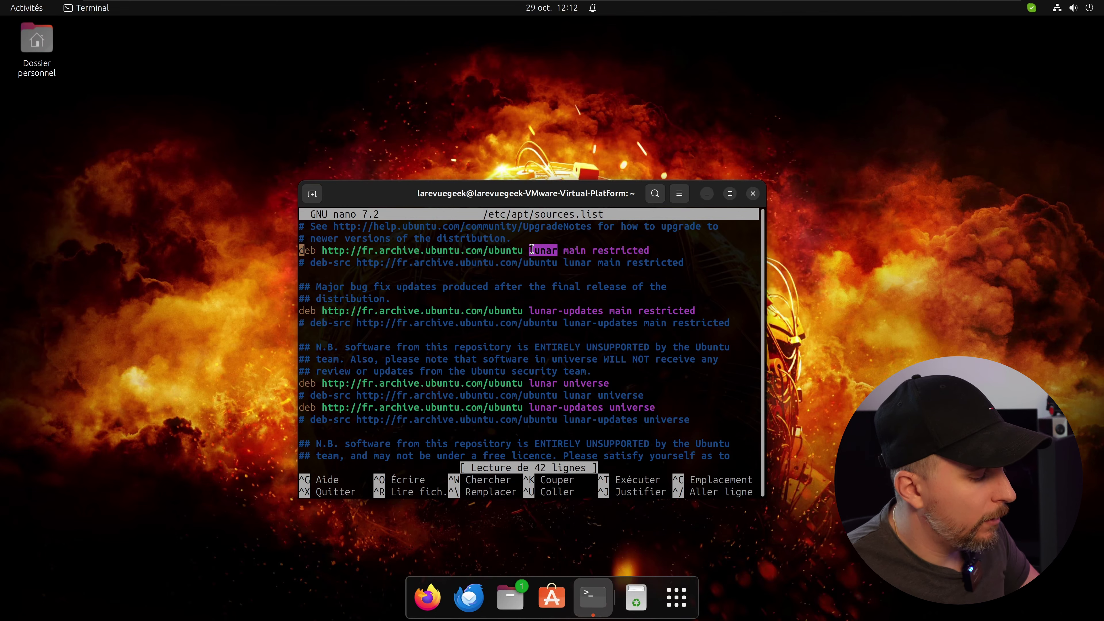
{"action": "key", "text": "ctrl+x"}
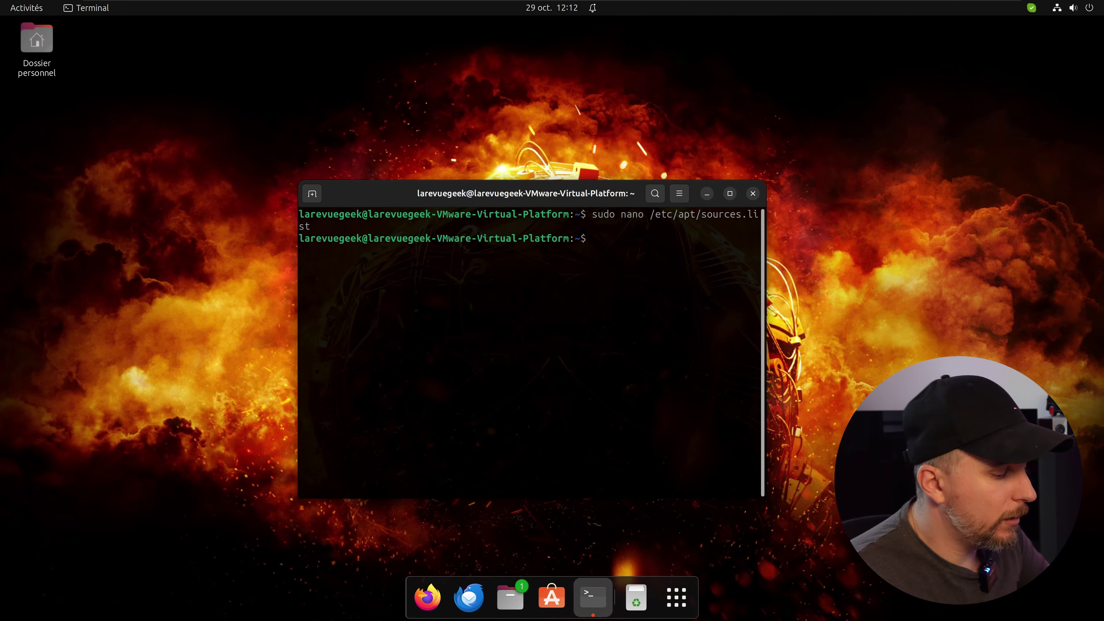
Run do-release-upgrade -d, answer o to continue with the release upgrade and acknowledge the screen lock notice
{"action": "type", "text": "do-re"}
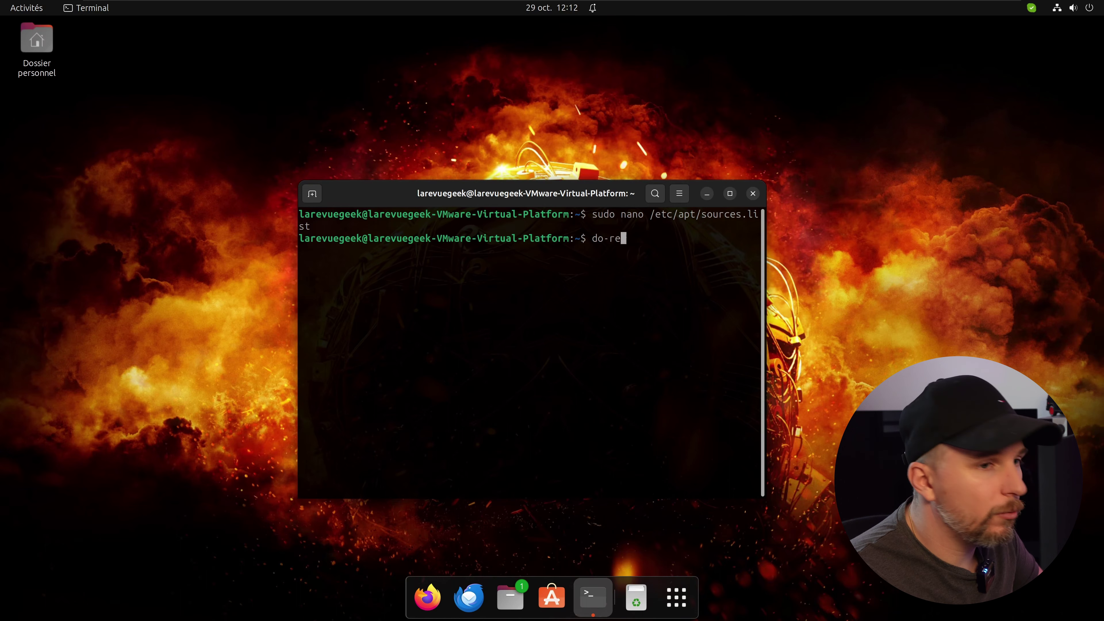
{"action": "key", "text": "Tab"}
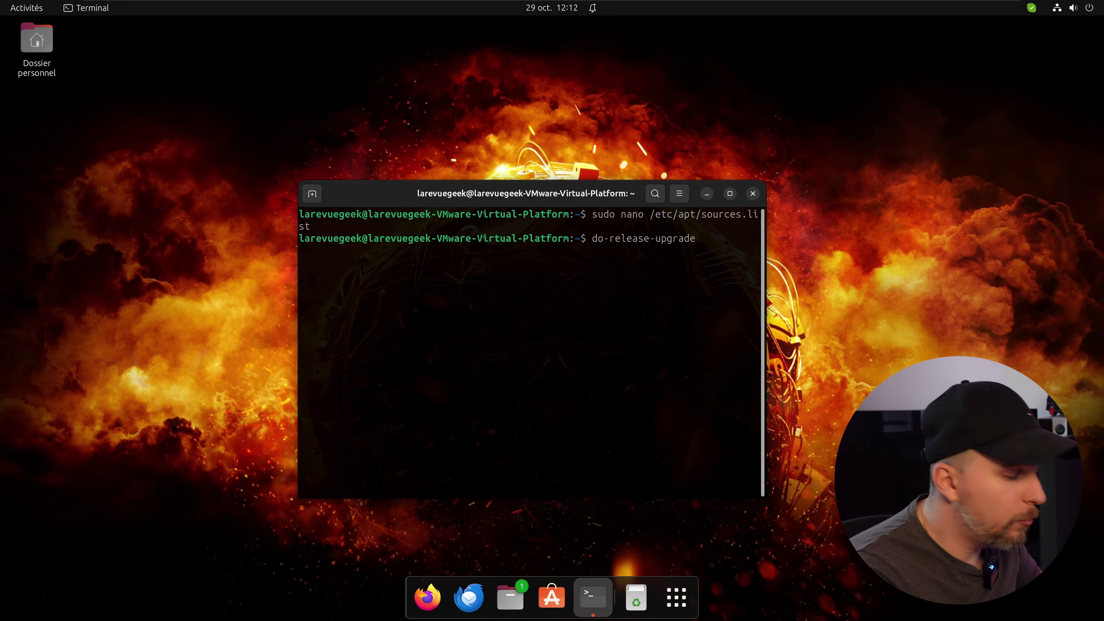
{"action": "type", "text": "-d"}
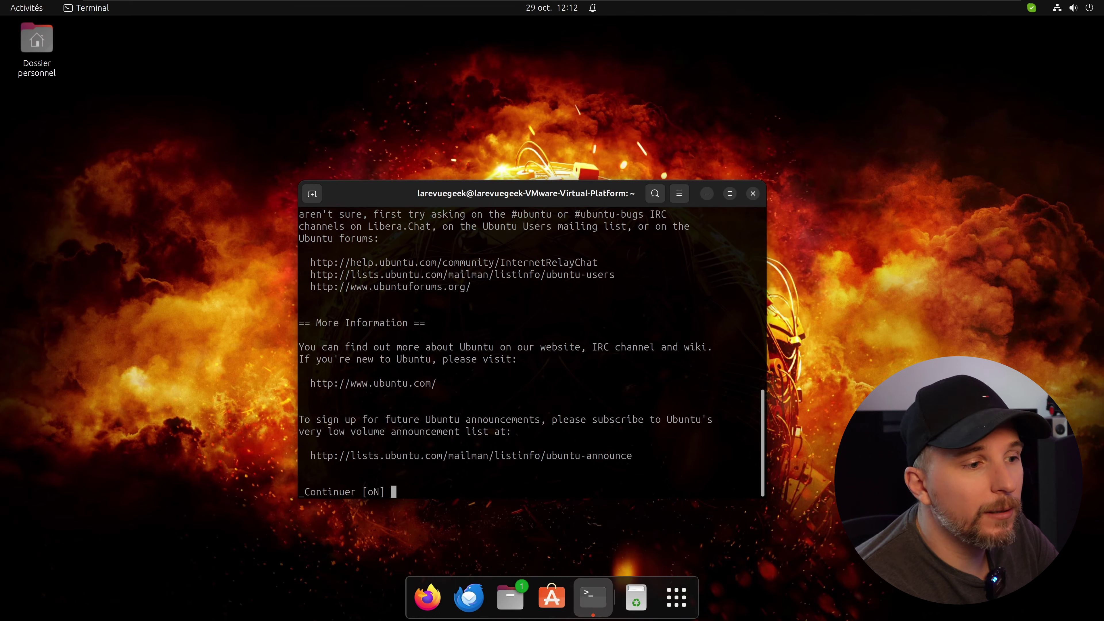
{"action": "type", "text": "o"}
{"action": "key", "text": "Return"}
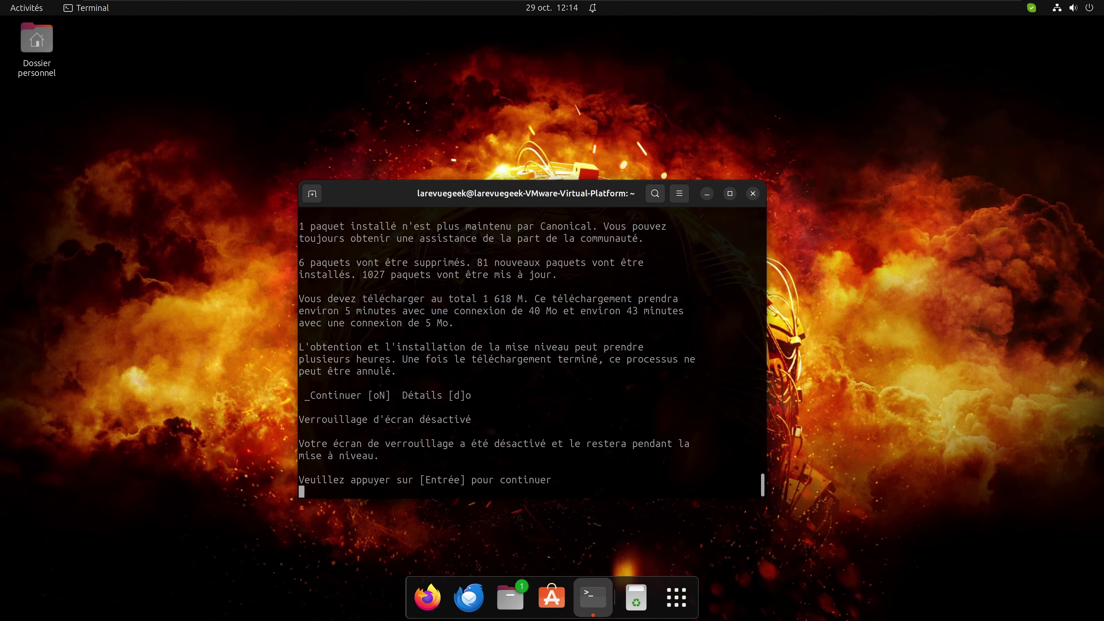
{"action": "key", "text": "Return"}
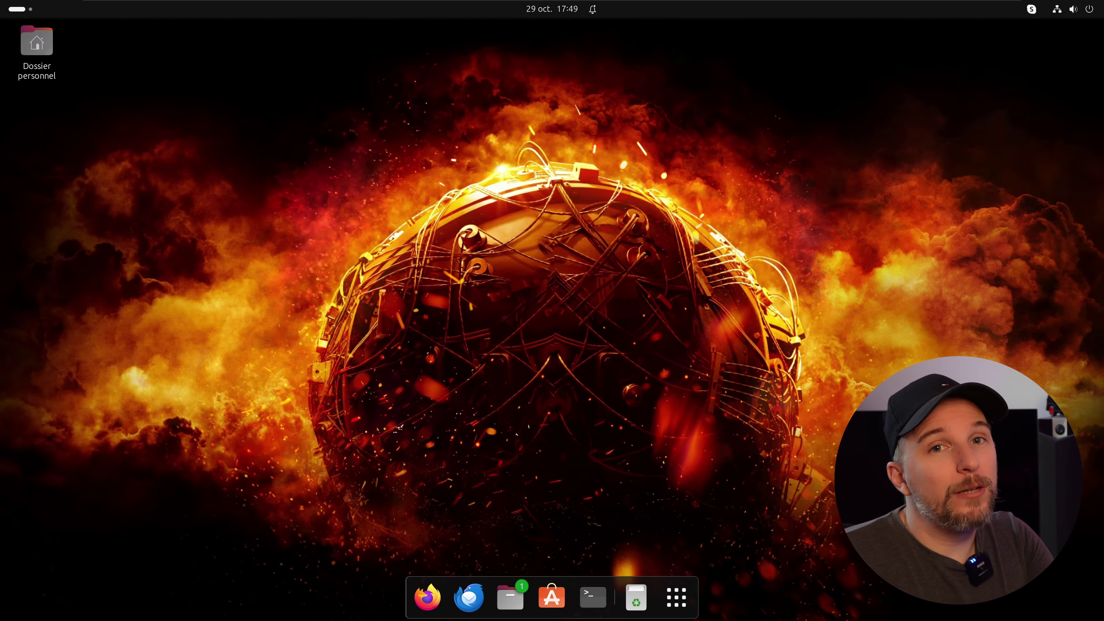
Launch Paramètres from the applications overview, move its window to the middle of the desktop and check the Système d'exploitation version under À propos
{"action": "left_click", "coordinate": [30, 11]}
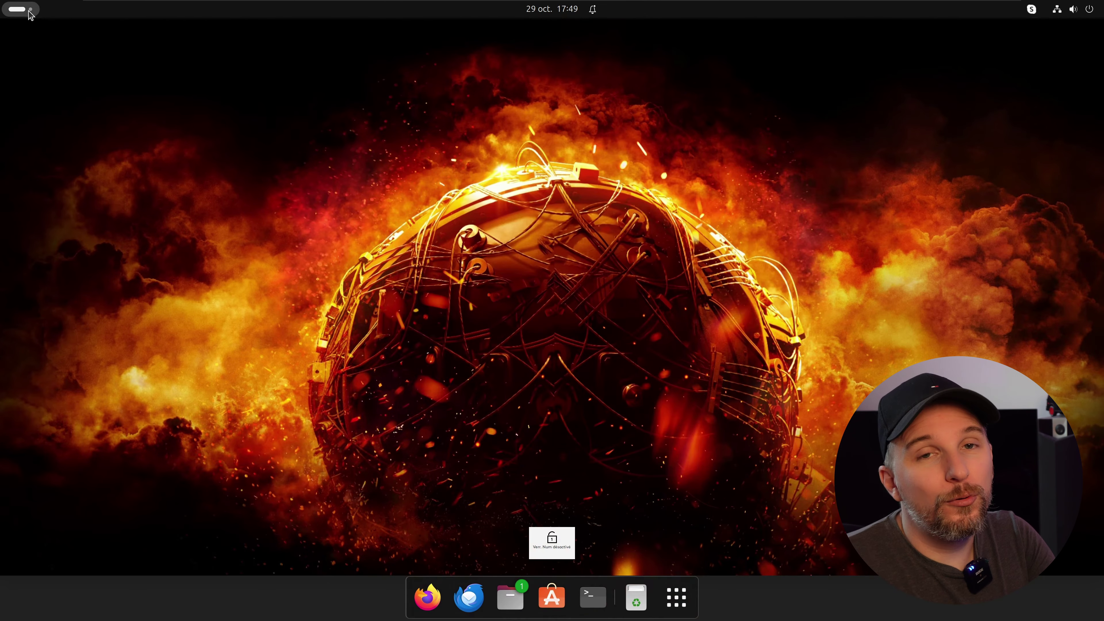
{"action": "left_click", "coordinate": [689, 596]}
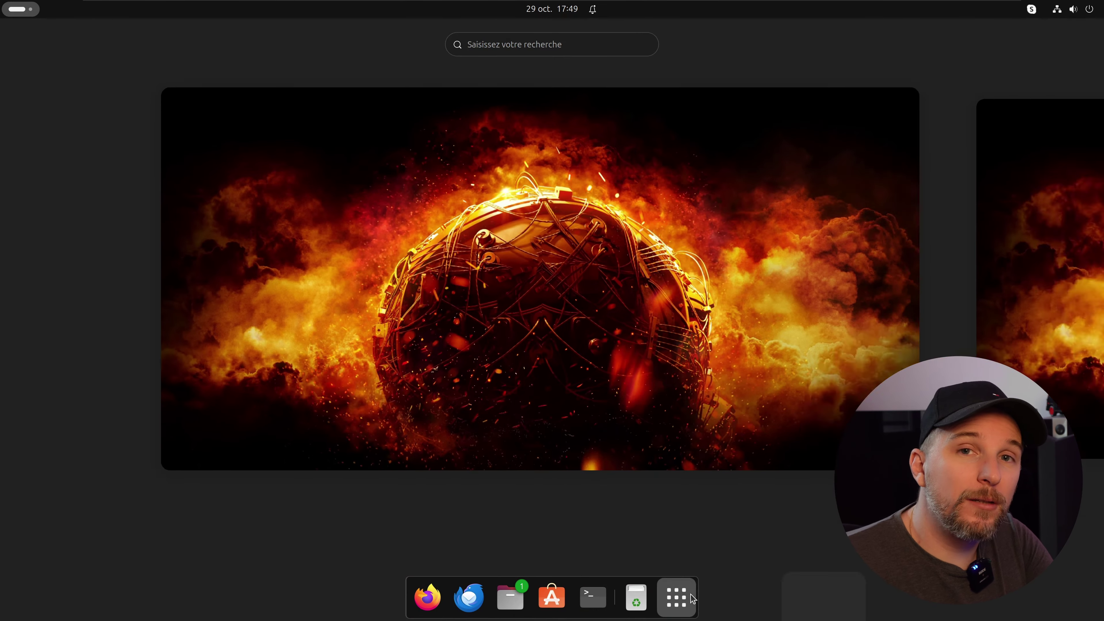
{"action": "left_click", "coordinate": [615, 246]}
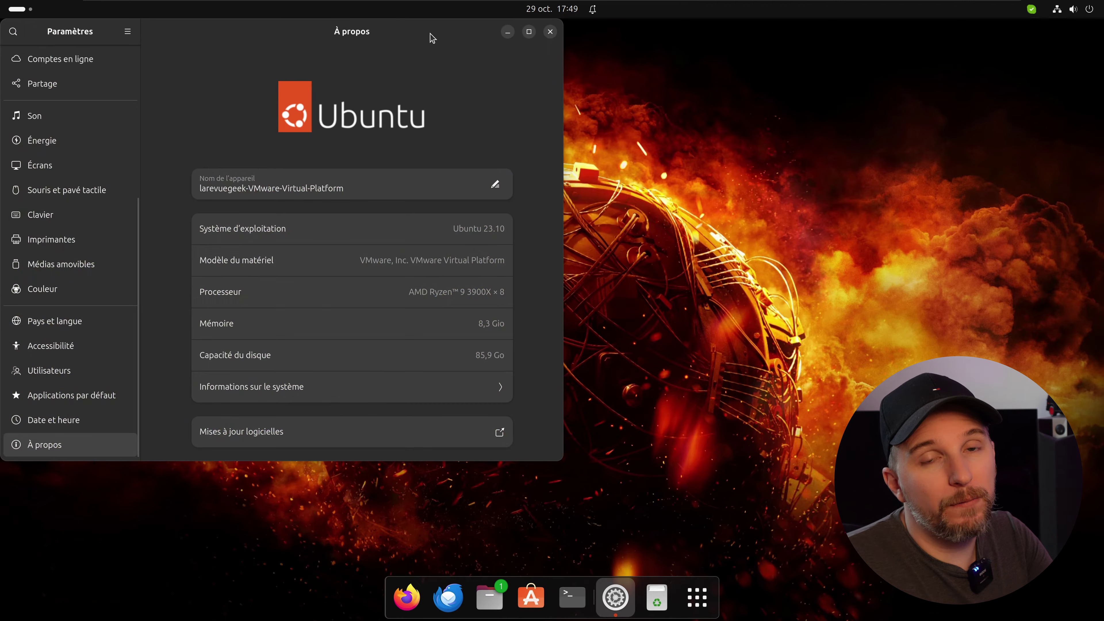
{"action": "left_click_drag", "start_coordinate": [435, 36], "coordinate": [704, 98]}
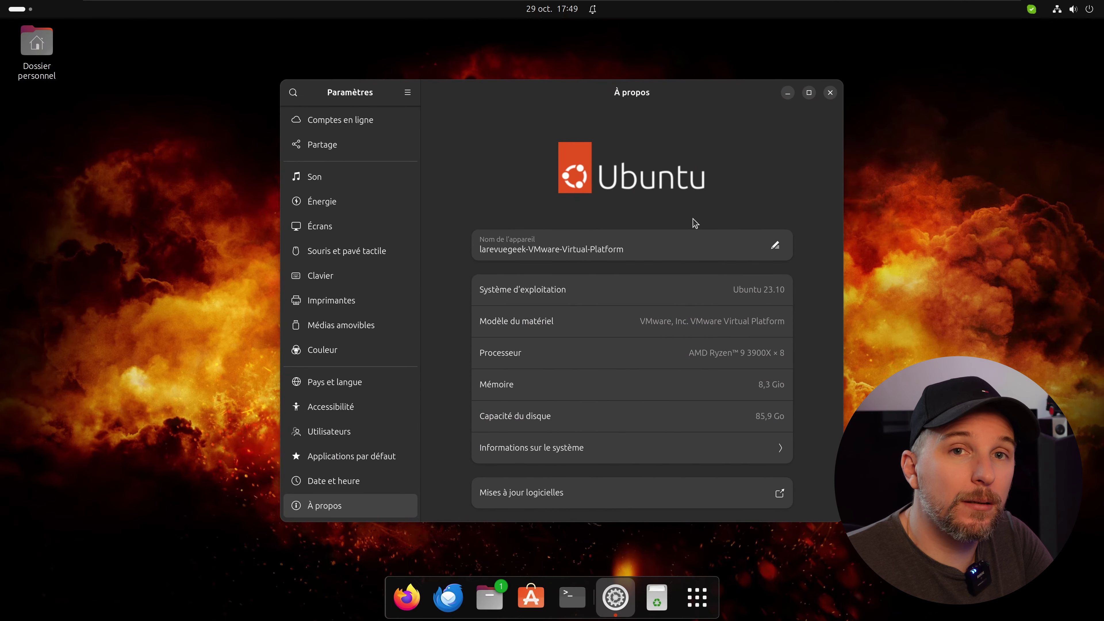
{"action": "left_click_drag", "start_coordinate": [733, 286], "coordinate": [789, 282]}
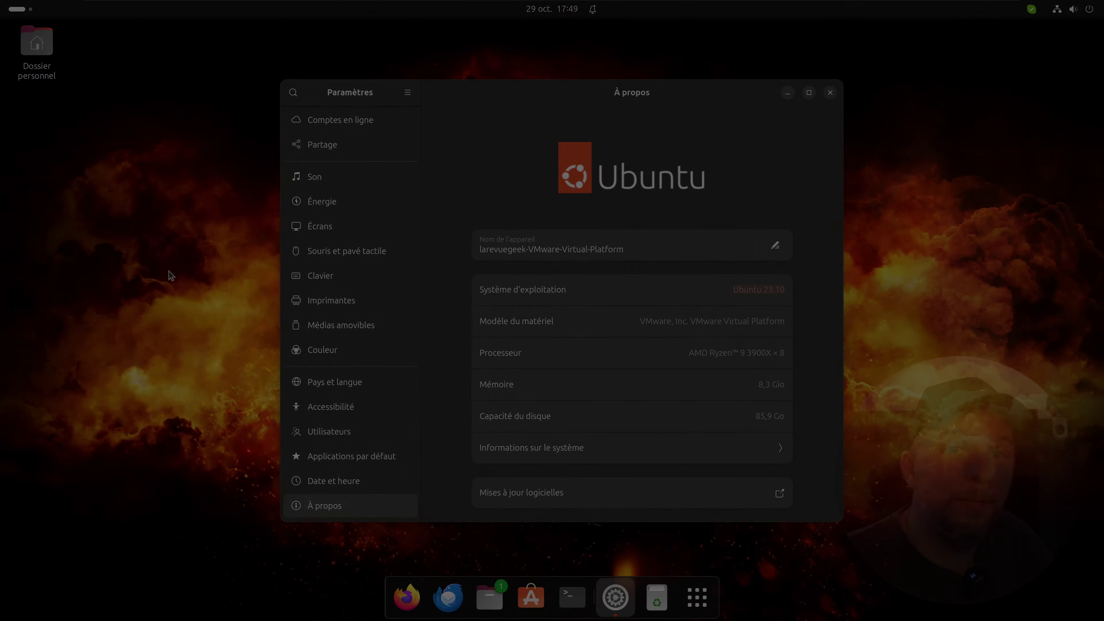